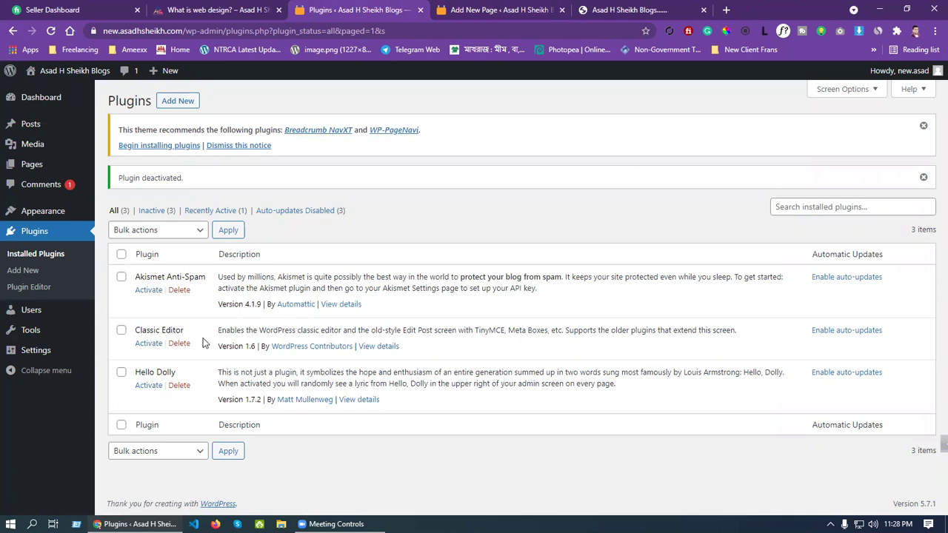
Step: Examine the block editor's title and content areas on the blank new page and collapse its Theme Settings
left_click(513, 8)
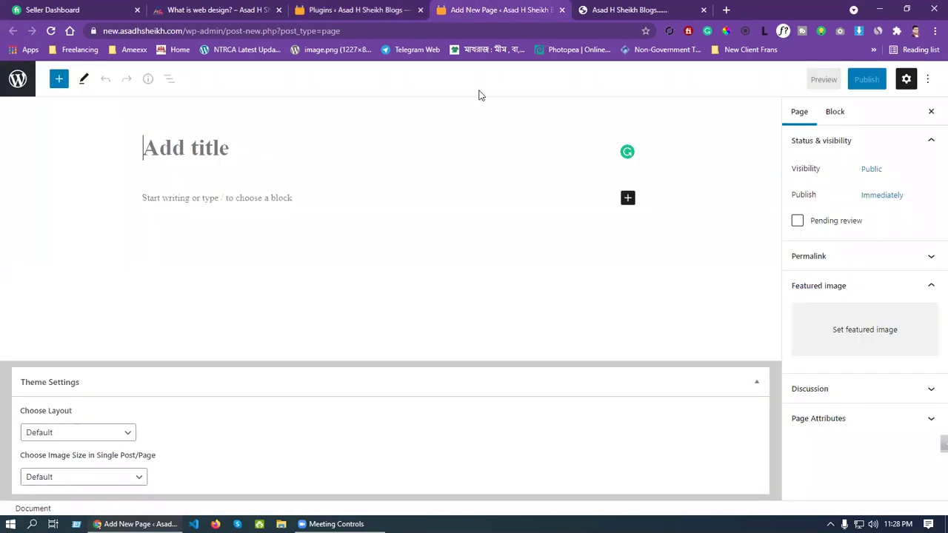
left_click(203, 150)
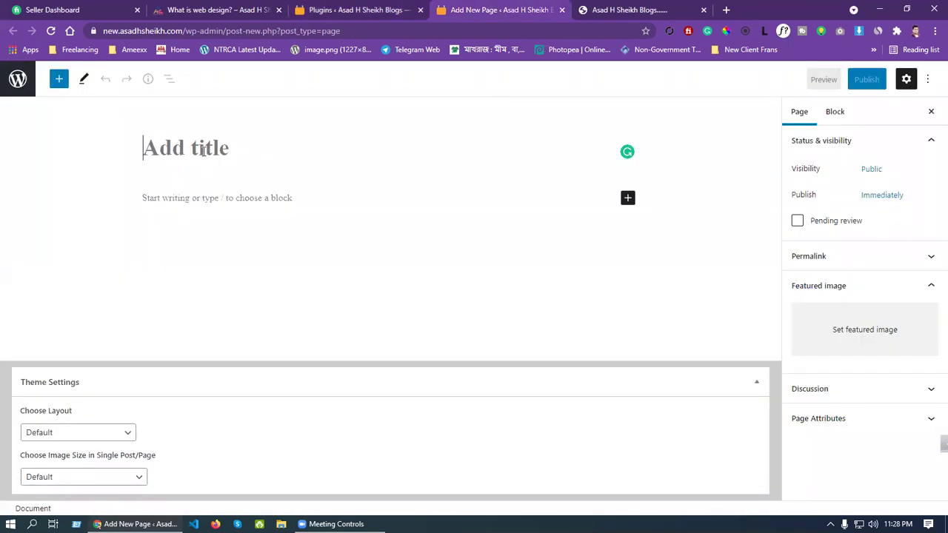
left_click(198, 200)
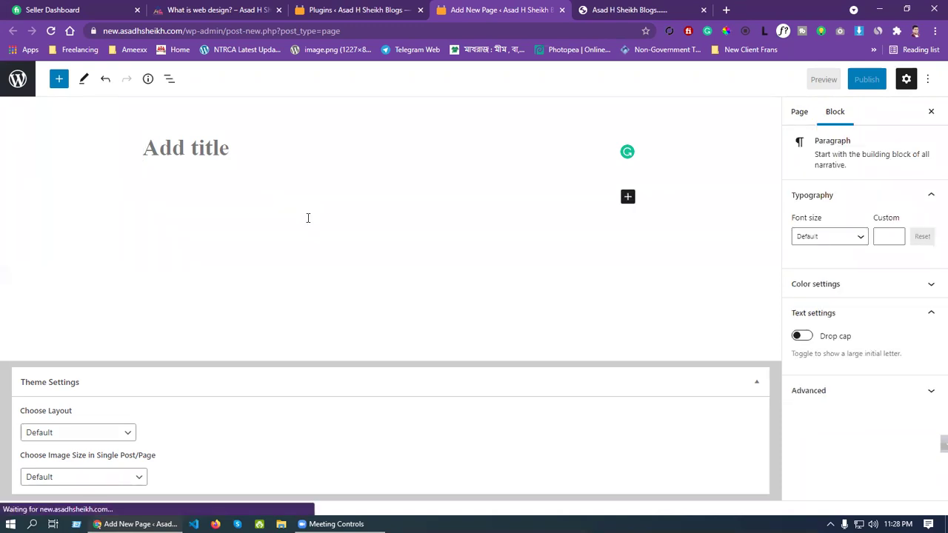
left_click(754, 383)
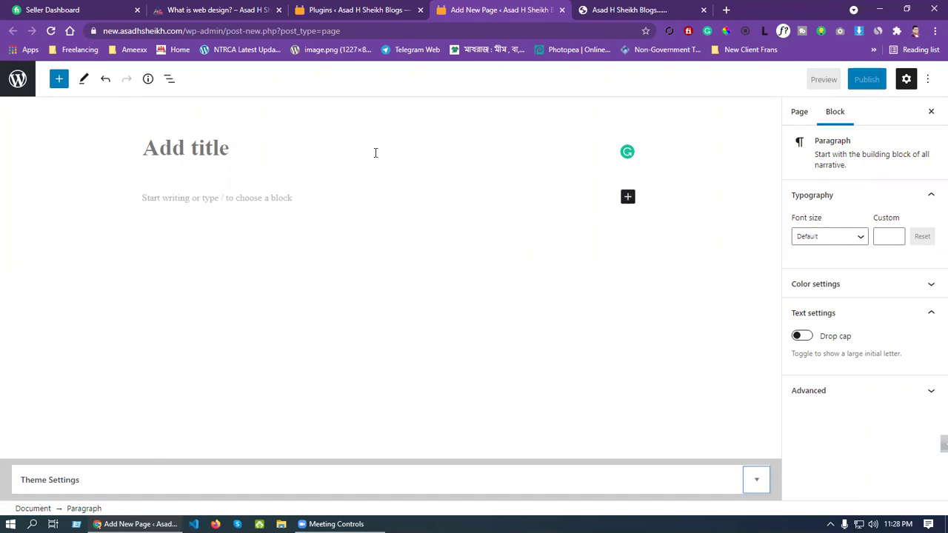
Step: Activate the Classic Editor plugin and reload the blank new page, discarding its unsaved changes
left_click(348, 14)
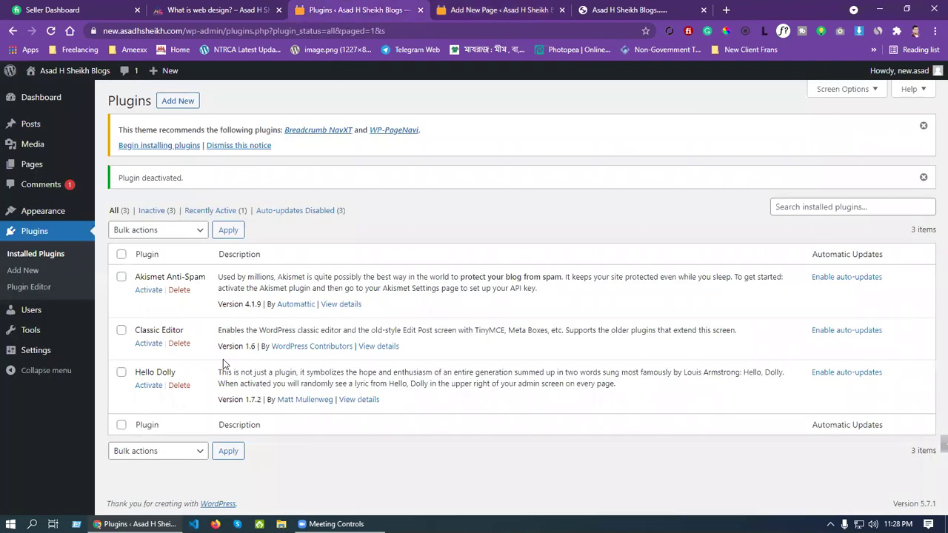
left_click(152, 344)
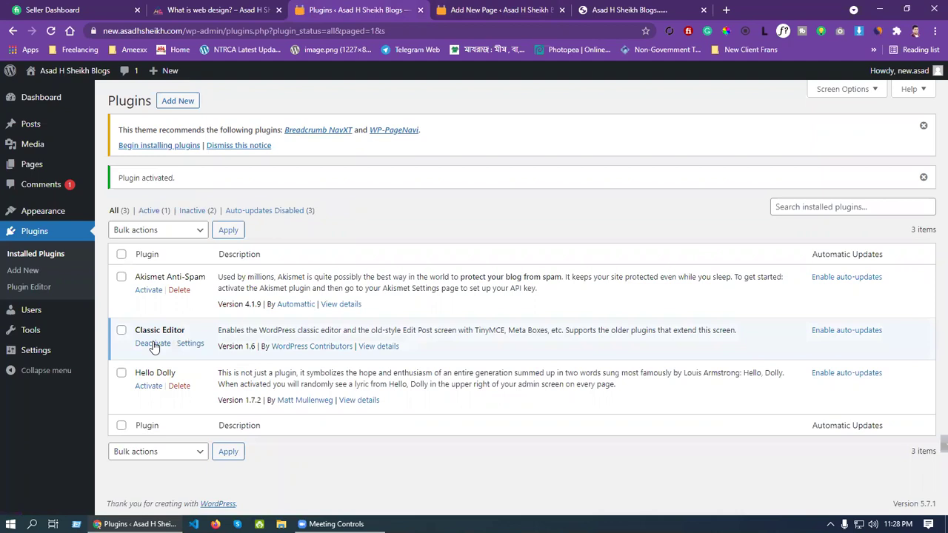
left_click(494, 10)
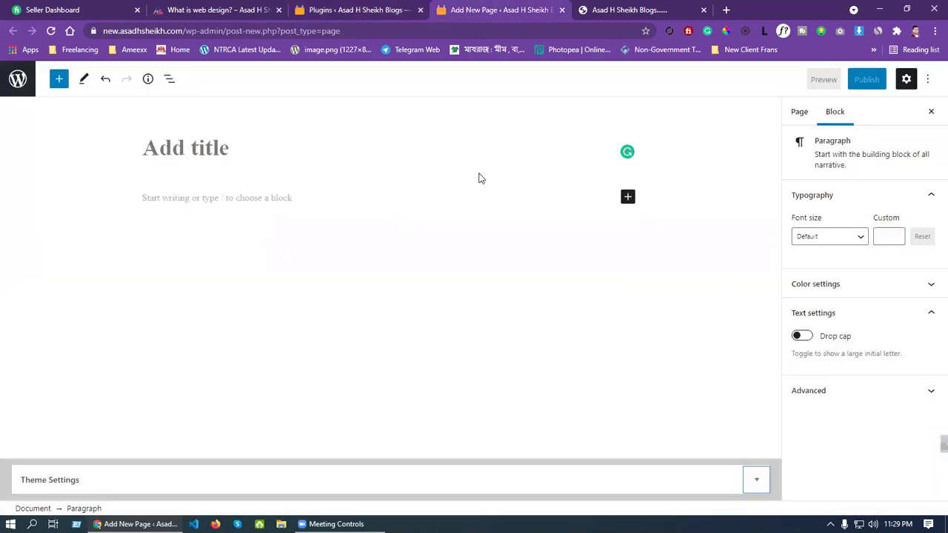
right_click(408, 78)
left_click(452, 114)
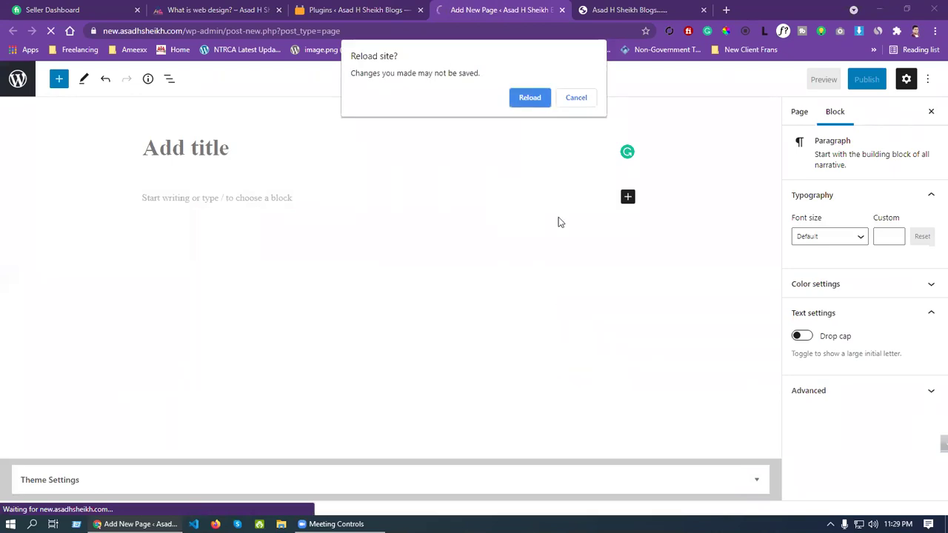
left_click(535, 97)
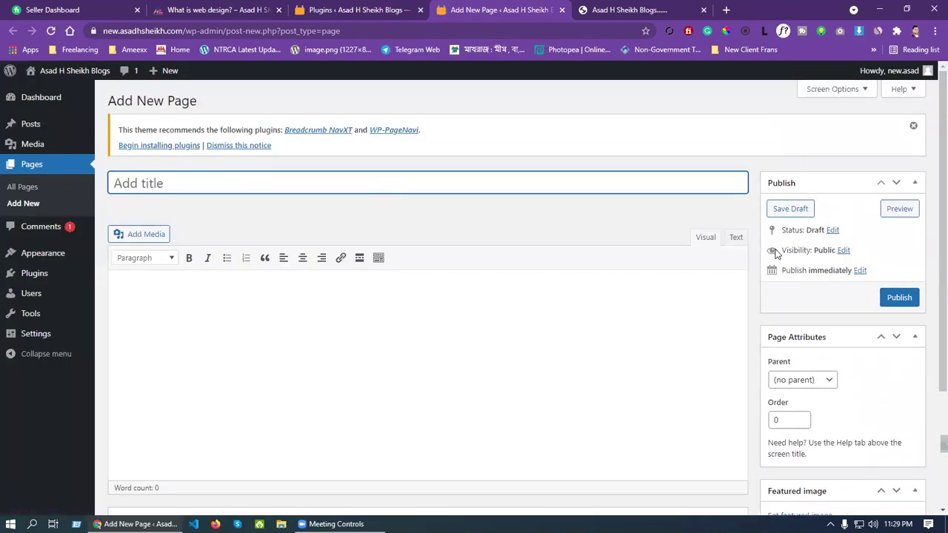
Step: Examine the classic editor's title field, content area and Theme Settings on the blank new page
scroll(561, 330, "down", 2)
left_click(468, 272)
scroll(444, 244, "up", 2)
left_click(416, 185)
scroll(400, 389, "down", 2)
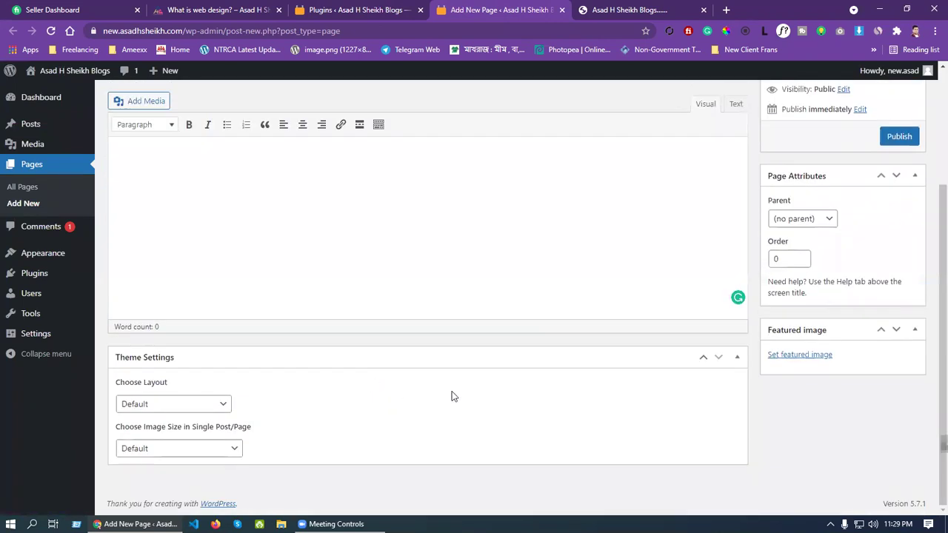
scroll(560, 393, "up", 2)
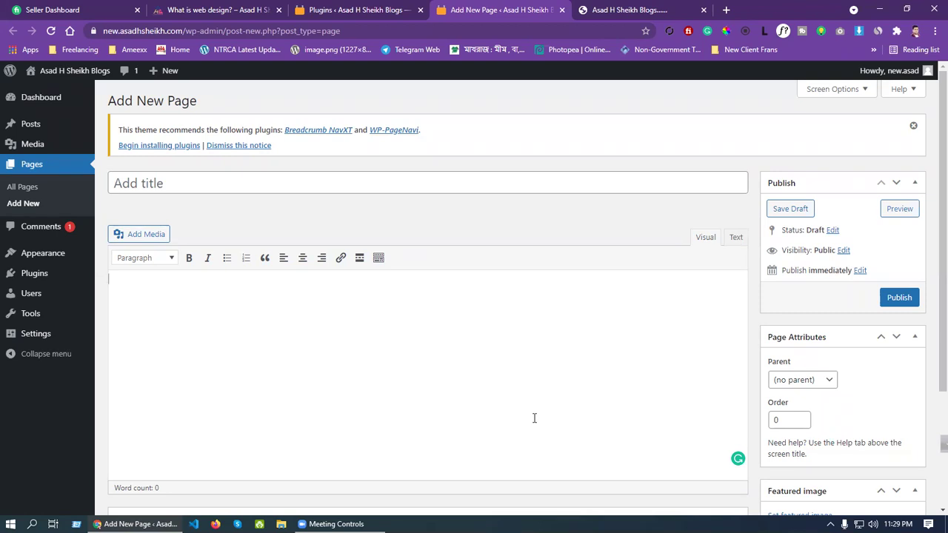
Step: Close the blank new page and go to the admin dashboard's home
left_click(561, 10)
left_click(355, 8)
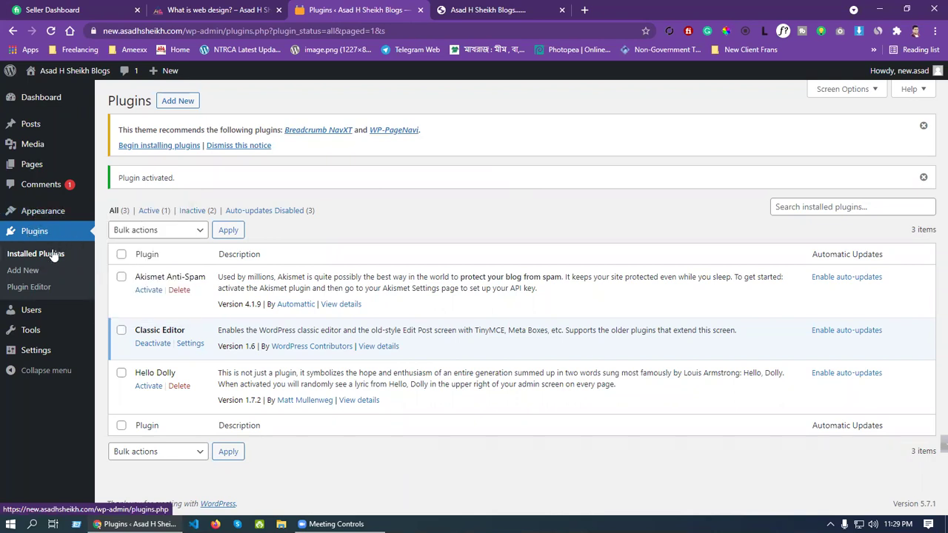
left_click(38, 104)
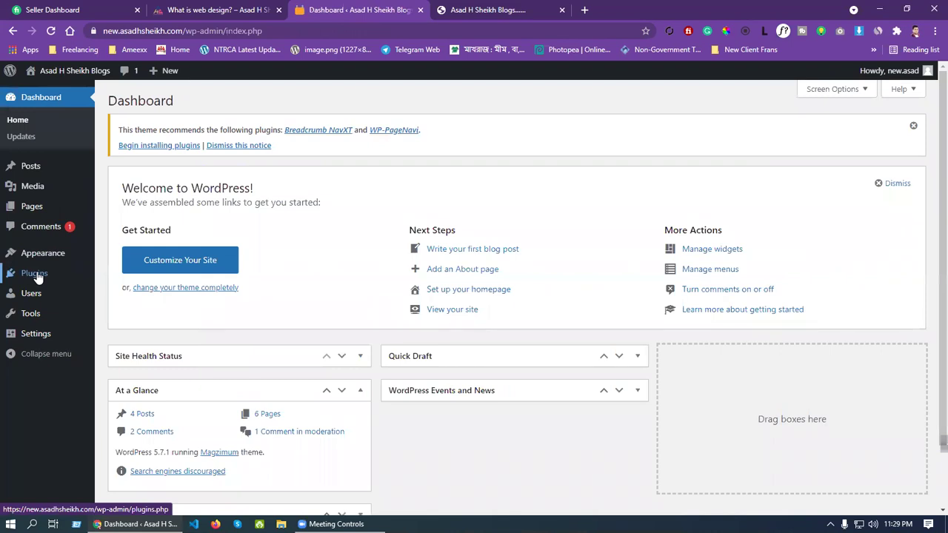
Step: Open the Plugin Editor and back out at its direct-editing warning
mouse_move(33, 280)
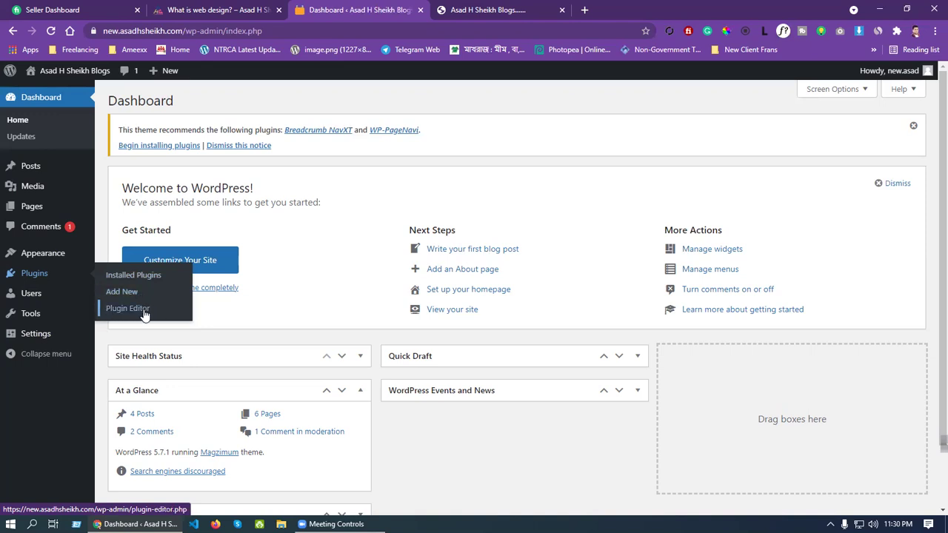
mouse_move(63, 259)
left_click(127, 308)
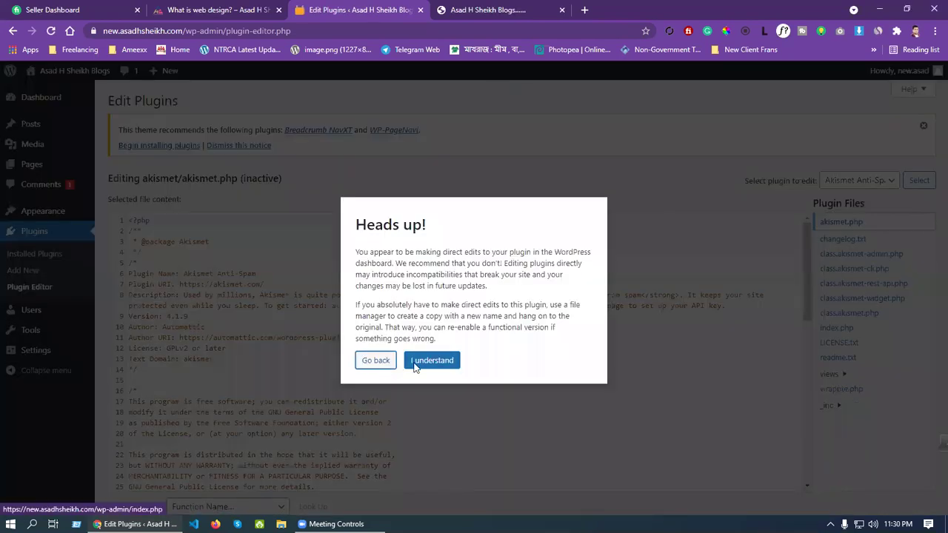
left_click(367, 361)
Step: Open the installed plugins and filter them by All, Active, Inactive and Auto-updates Disabled in turn
mouse_move(34, 282)
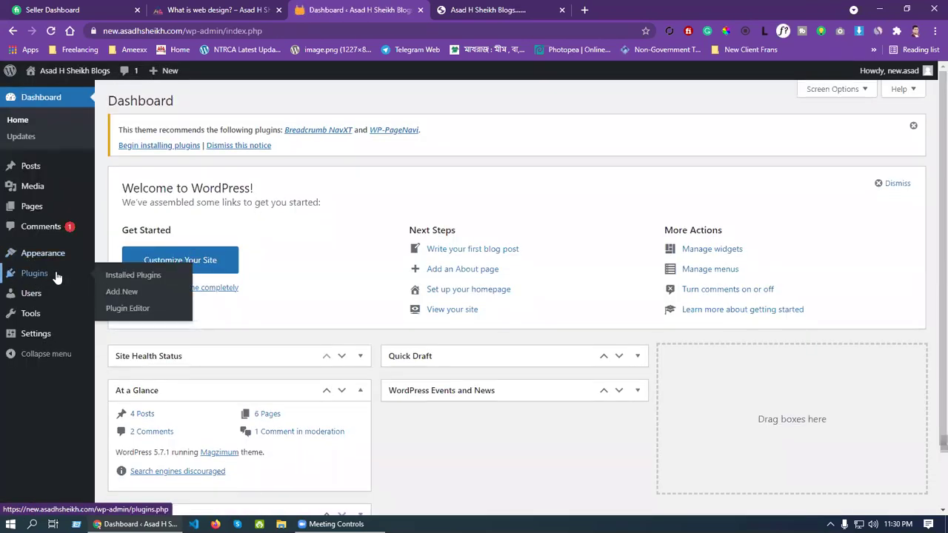
left_click(135, 274)
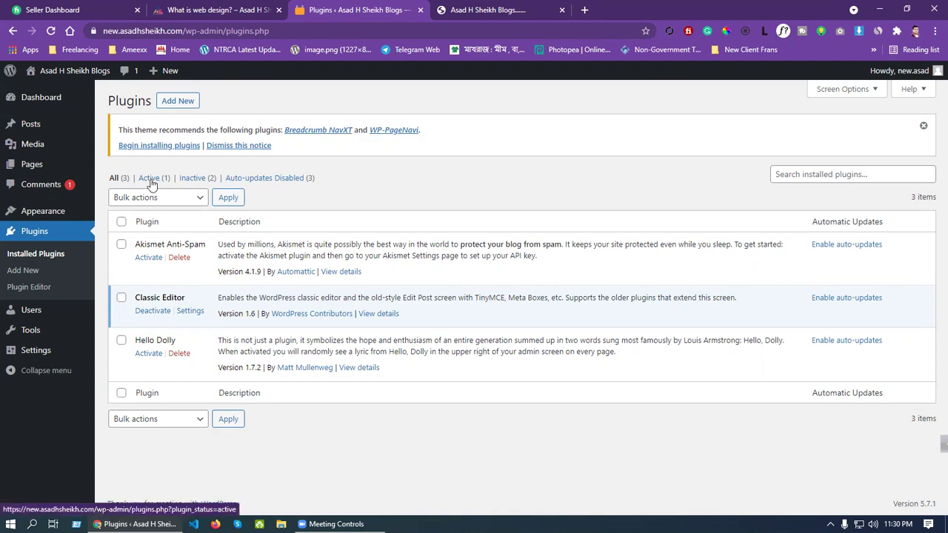
left_click(115, 178)
left_click(150, 179)
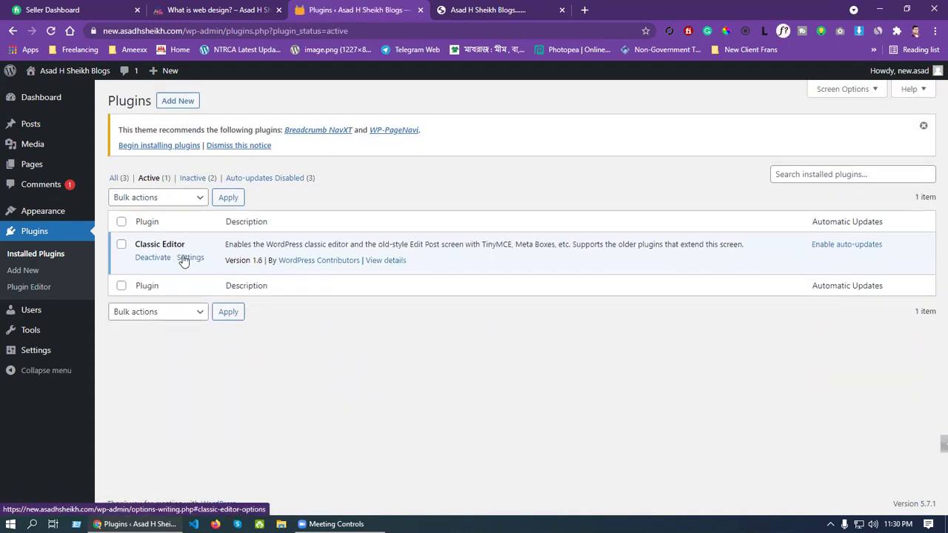
left_click(195, 180)
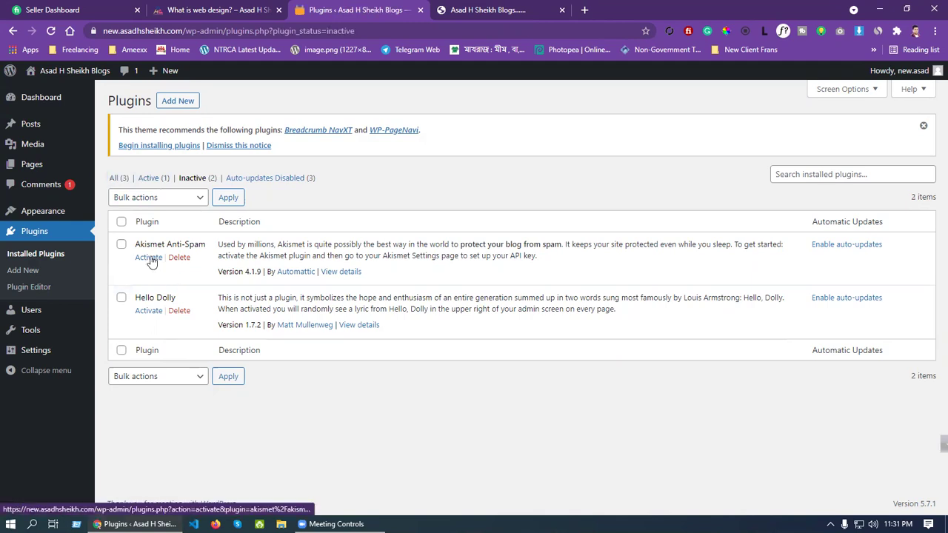
left_click(273, 179)
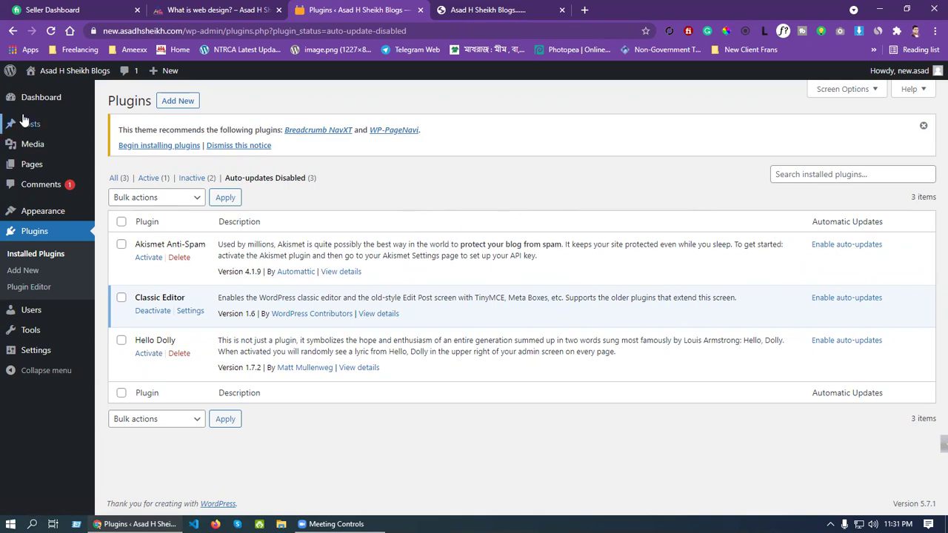
Step: View the site's comments list
mouse_move(29, 104)
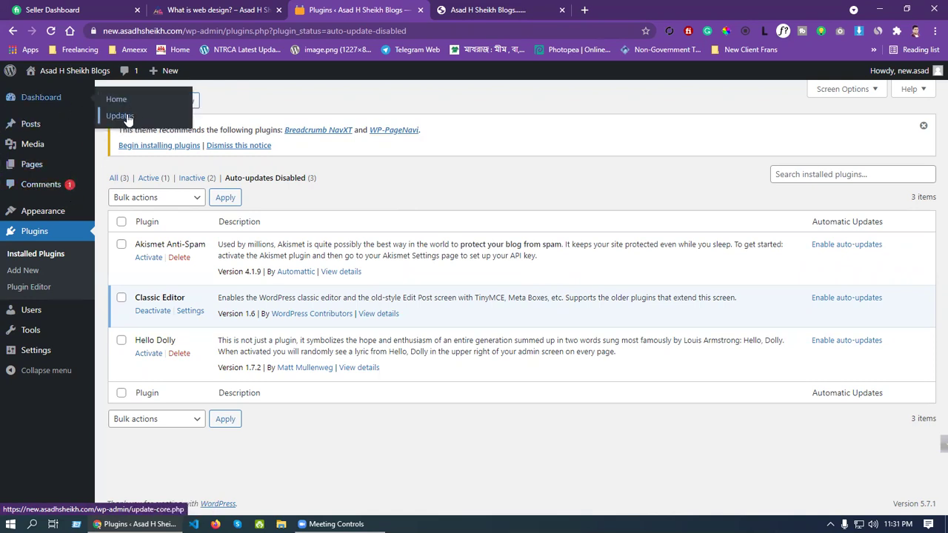
left_click(59, 191)
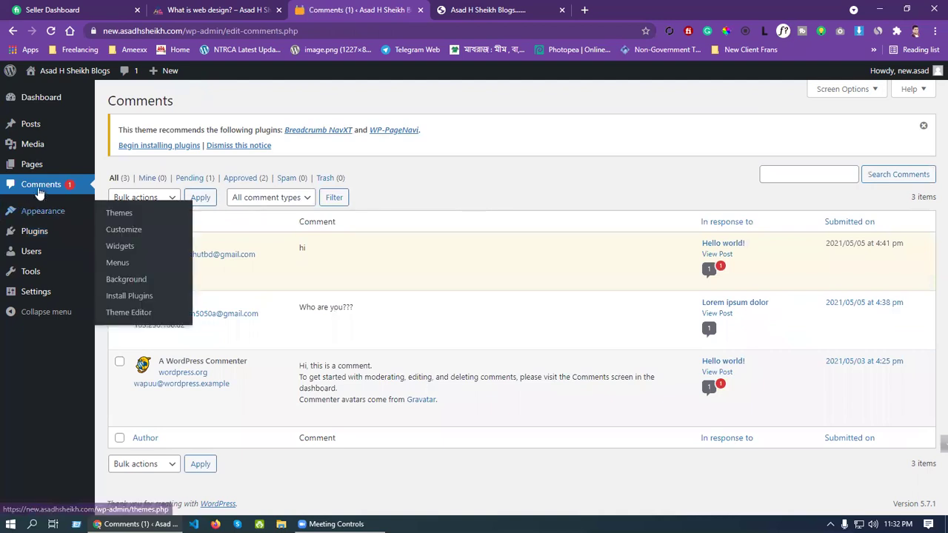
mouse_move(23, 97)
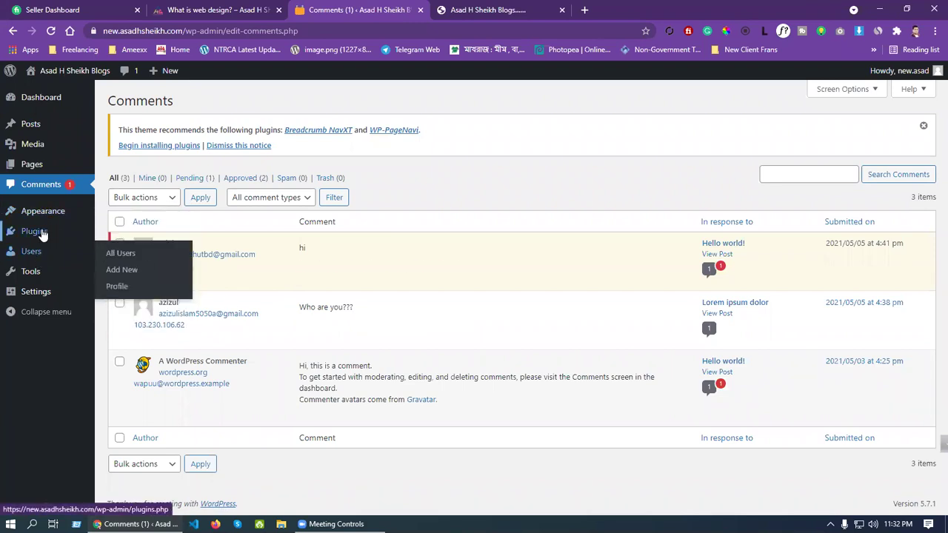
Step: Return to the installed plugins and enable auto-updates for Akismet Anti-Spam
left_click(132, 233)
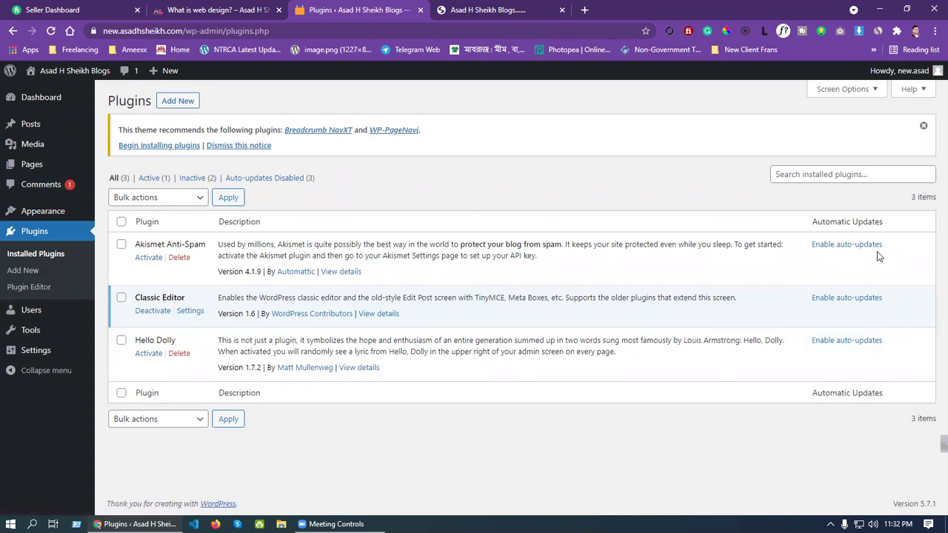
left_click(852, 249)
left_click(504, 202)
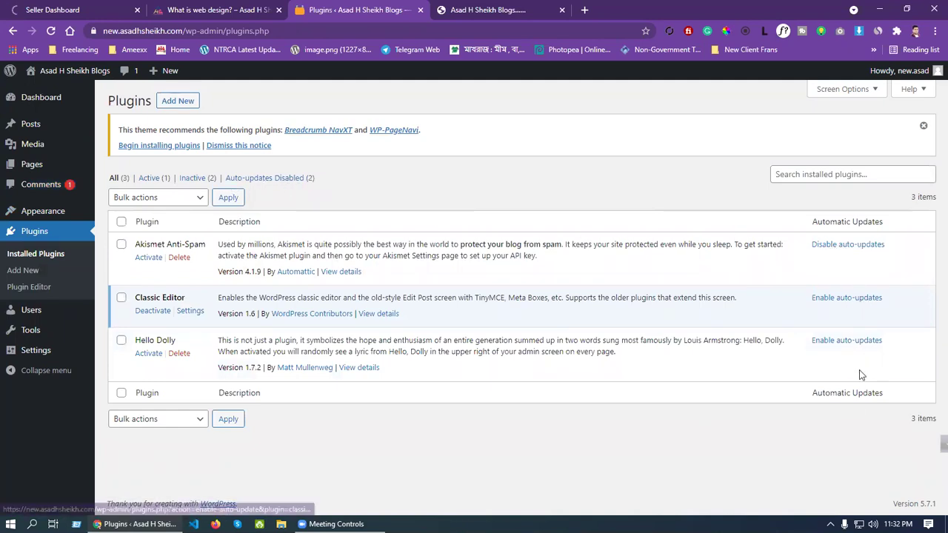
Step: Filter the plugins by Auto-updates Disabled and by Auto-updates Enabled
left_click(272, 179)
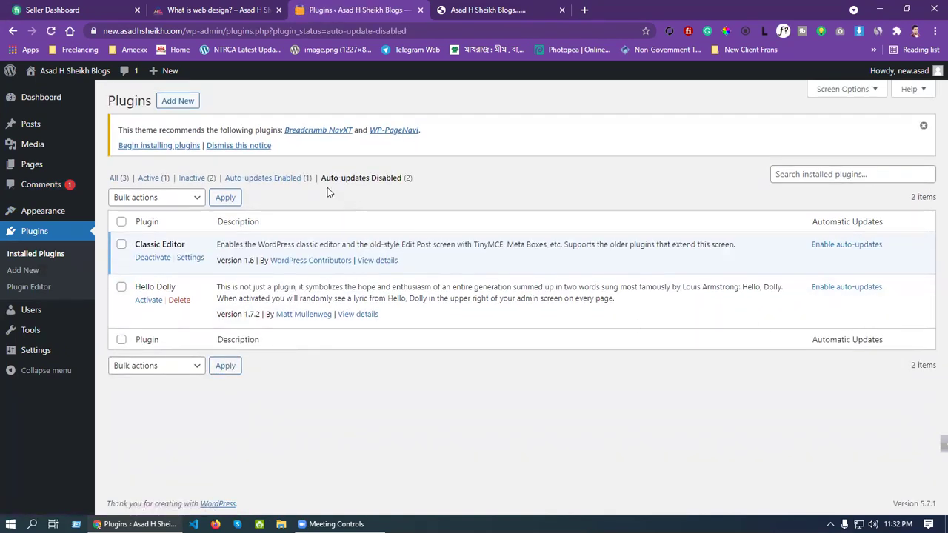
left_click(266, 182)
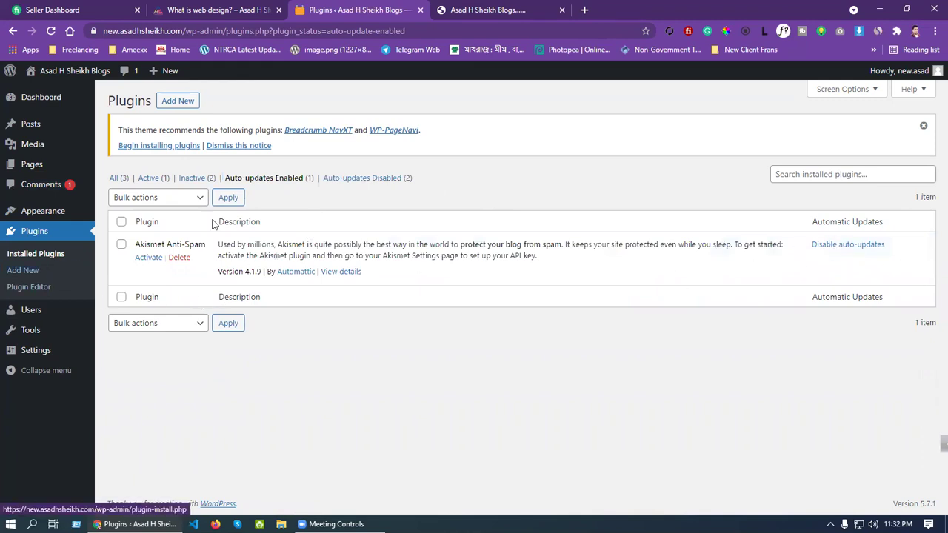
Step: Reload the blog's front page and look over its header, background, posts and sidebar
left_click(496, 10)
scroll(821, 274, "up", 3)
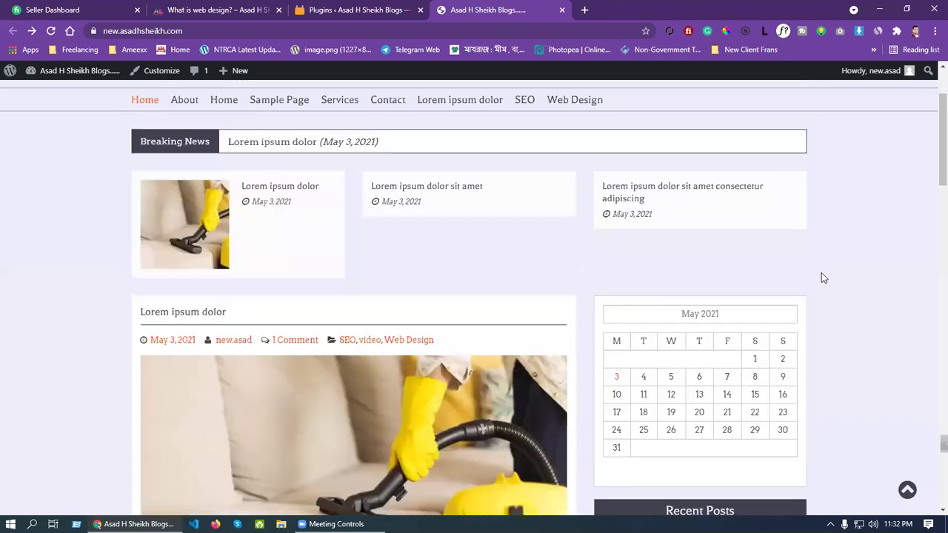
right_click(818, 170)
left_click(827, 204)
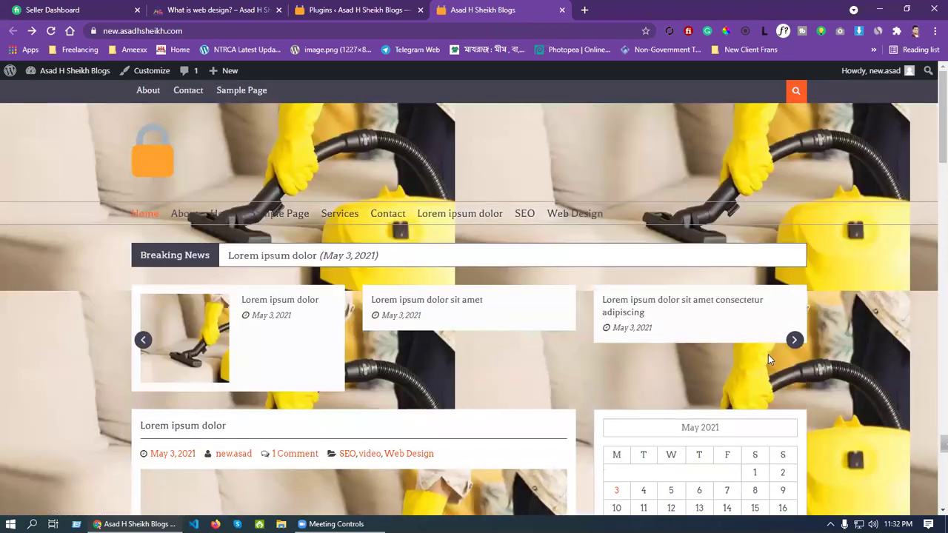
scroll(768, 356, "down", 4)
scroll(768, 359, "up", 3)
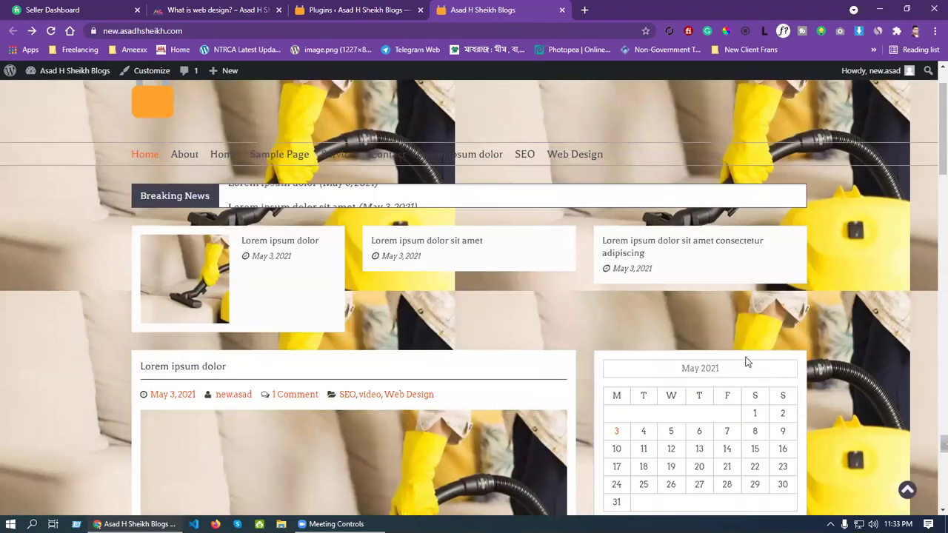
scroll(663, 359, "down", 1)
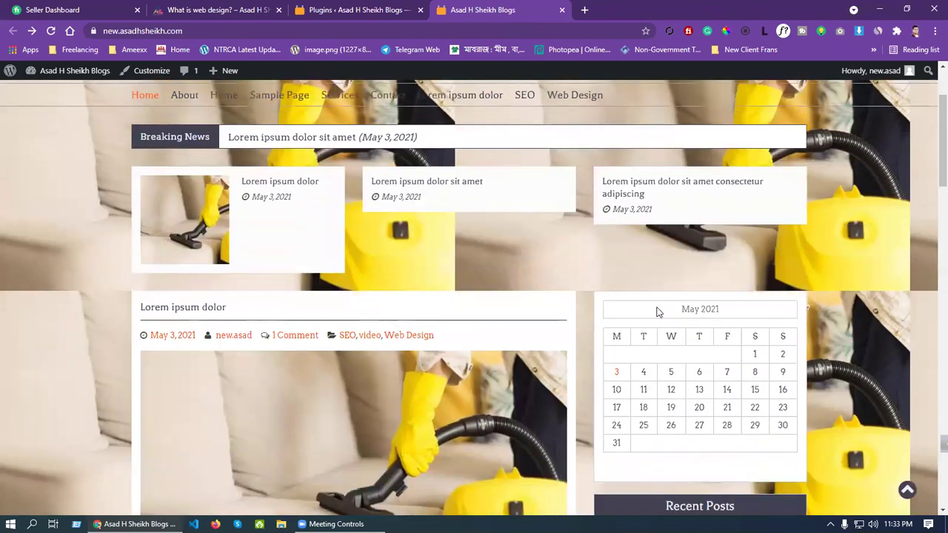
scroll(657, 311, "up", 1)
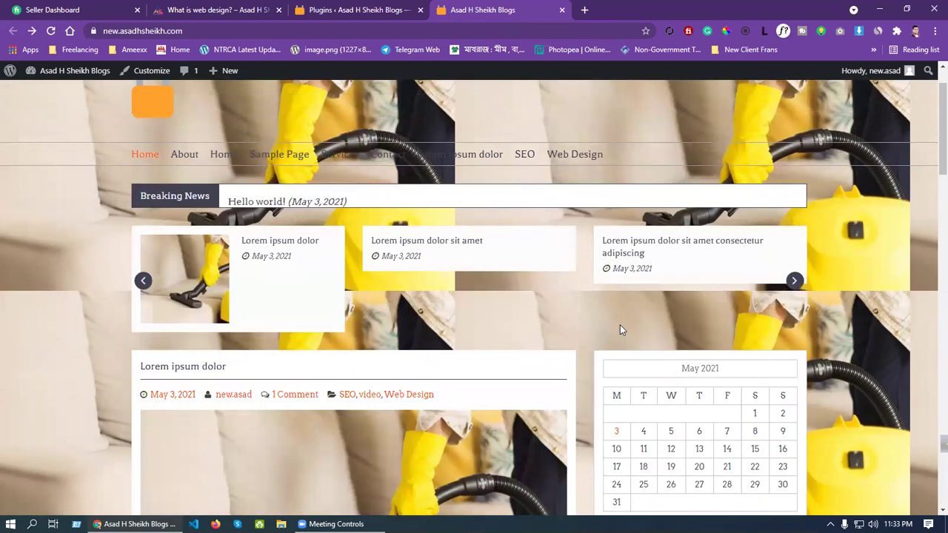
Step: Switch back to the admin's Plugins page and check its heading
left_click(343, 10)
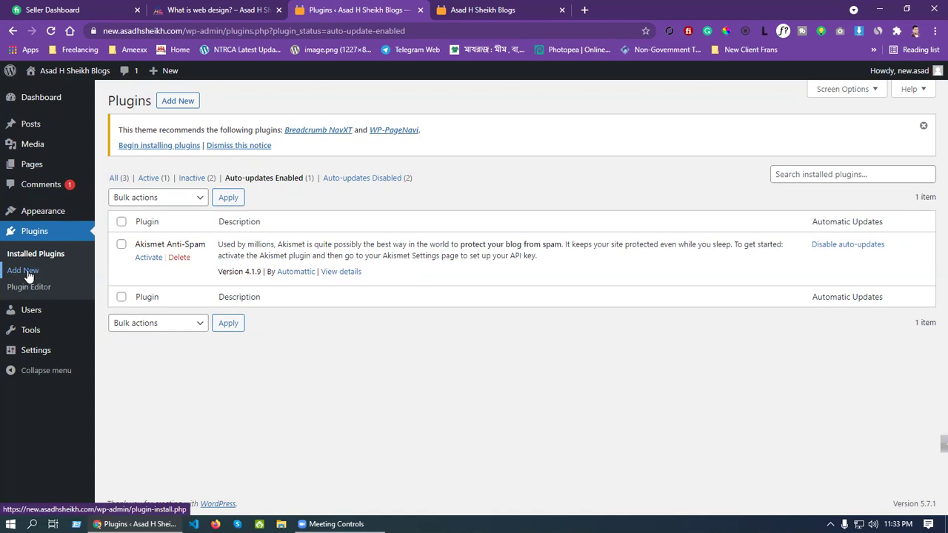
left_click_drag(108, 100, 151, 98)
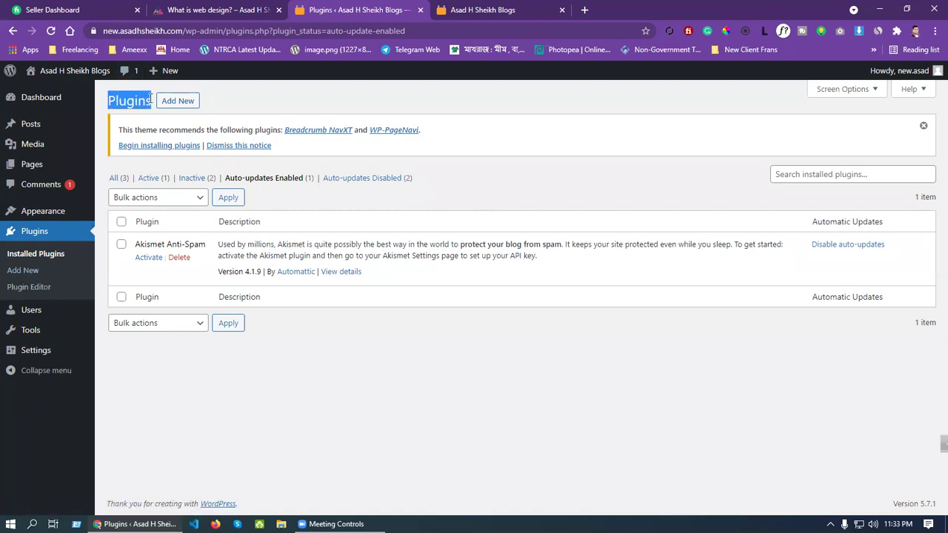
left_click(210, 105)
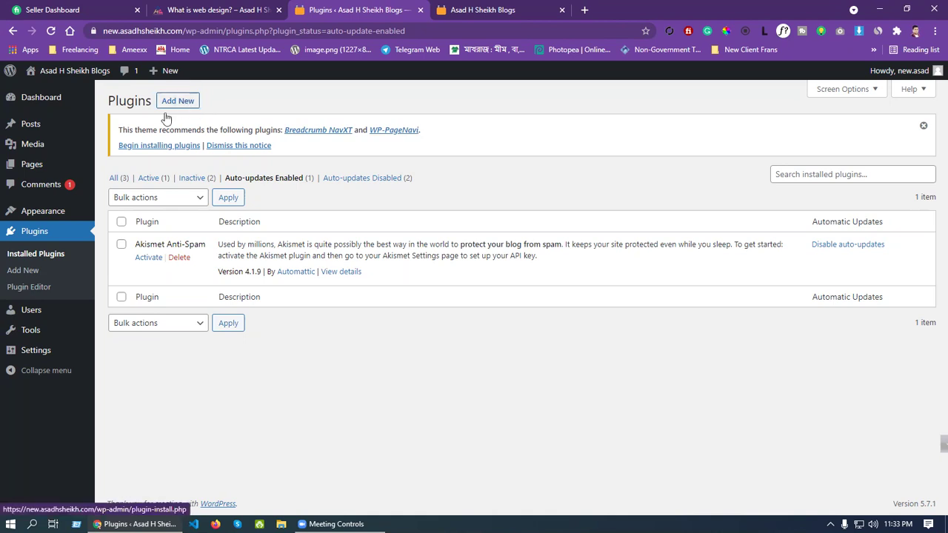
Step: Open the page for adding new plugins and search the plugin directory for "Facebook Litebox"
left_click(179, 105)
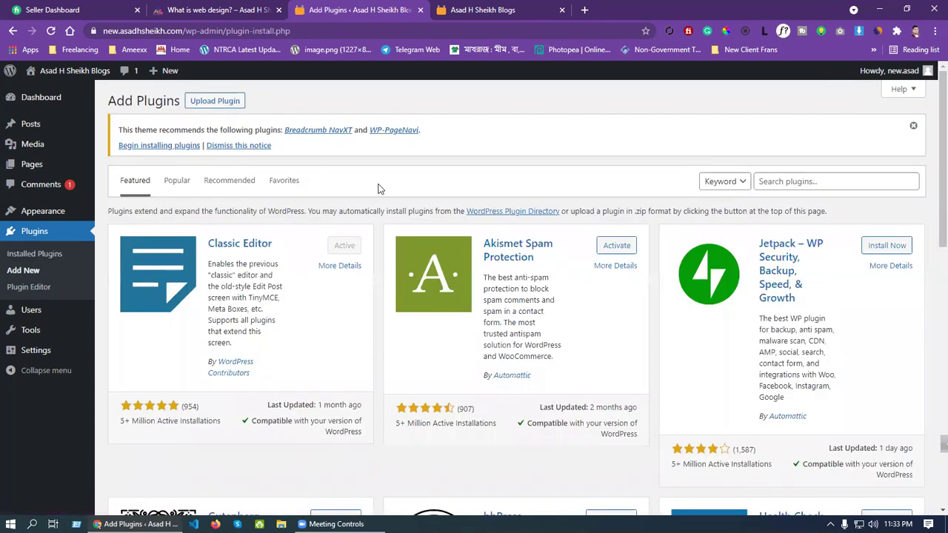
left_click(841, 181)
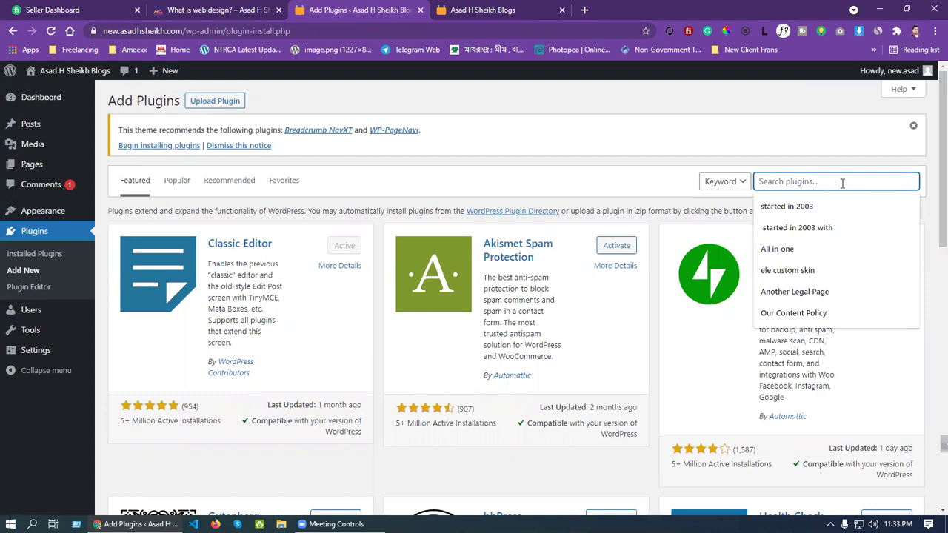
type("Fac")
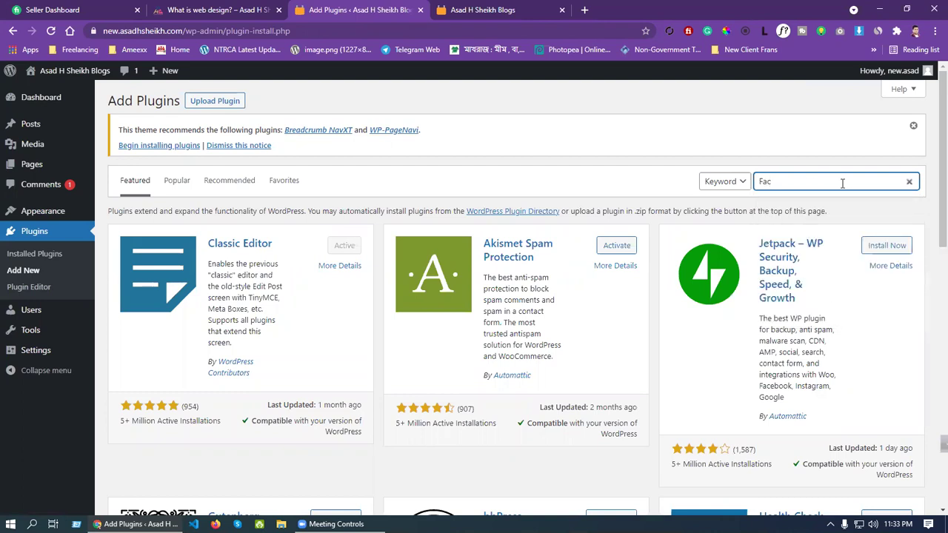
type("ebook")
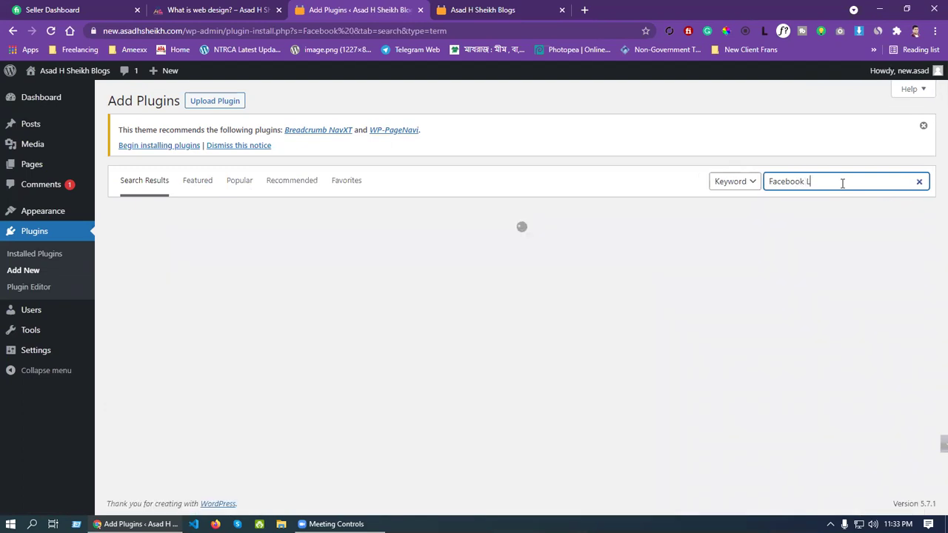
type("Litebox")
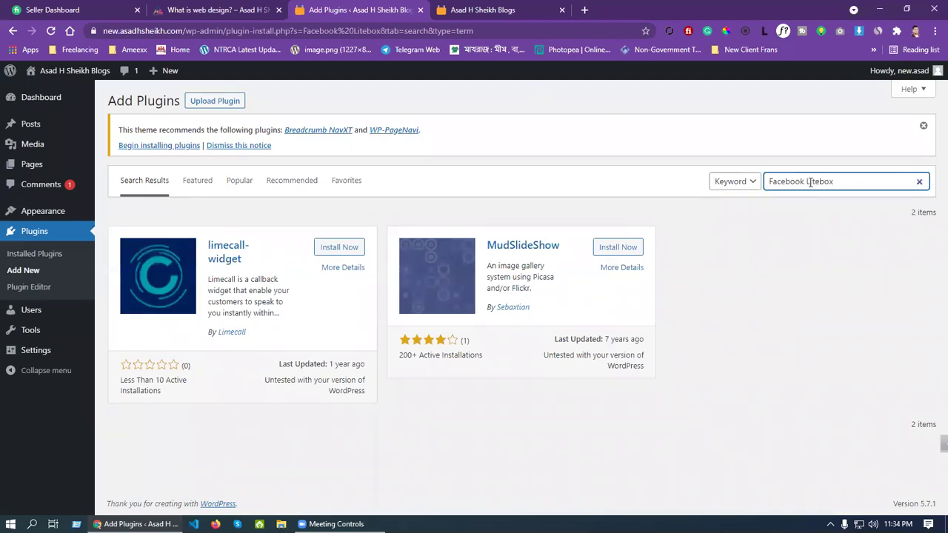
Step: Change the plugin search to "Facebook page" and look through the listed plugins
left_click_drag(806, 182, 850, 182)
key("BackSpace")
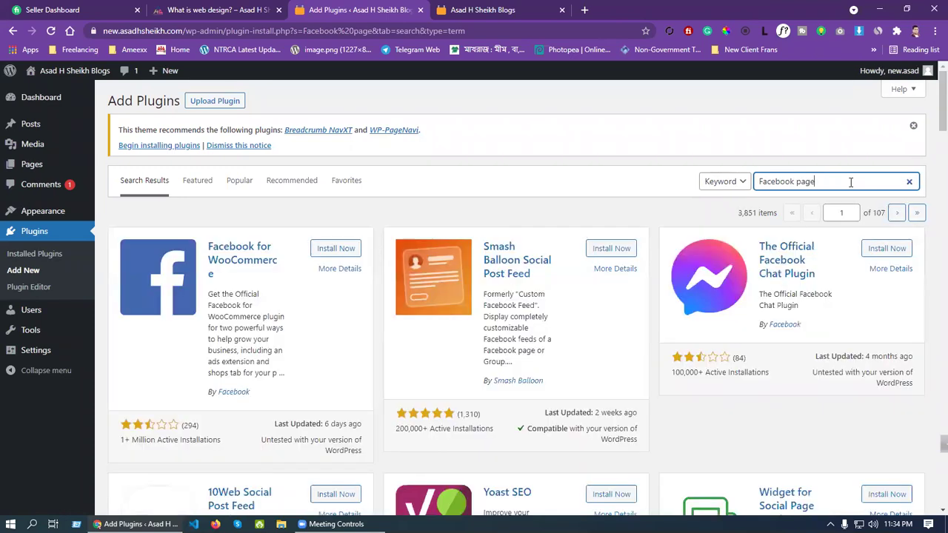
scroll(851, 184, "down", 3)
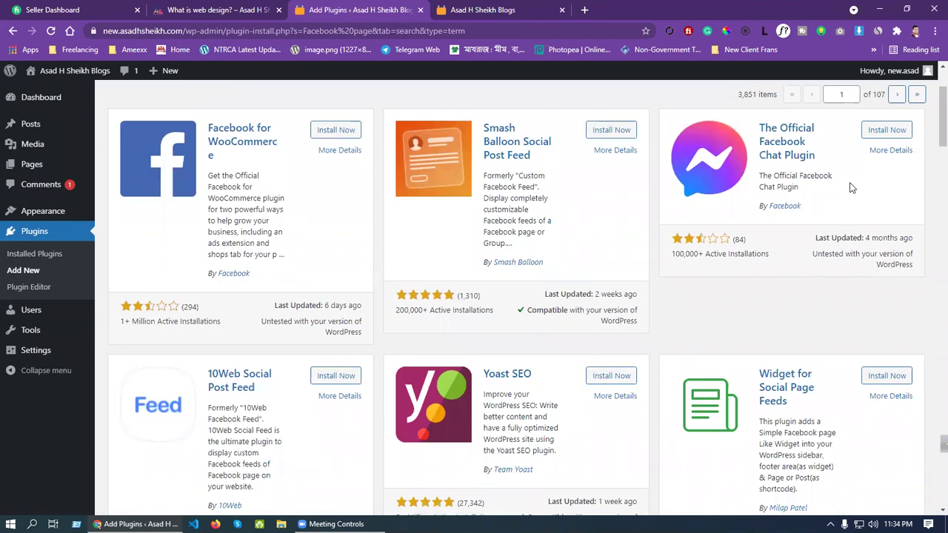
scroll(844, 192, "up", 3)
scroll(785, 215, "down", 5)
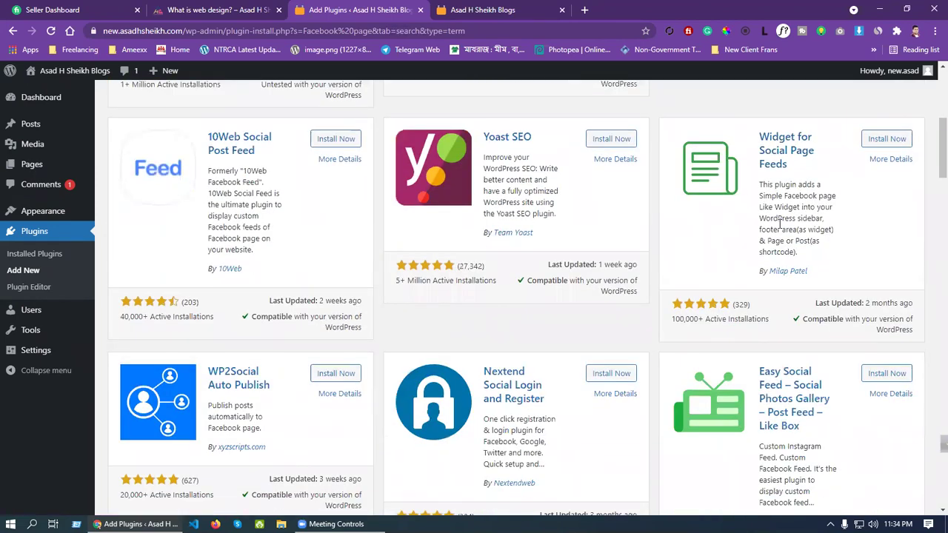
scroll(779, 222, "down", 4)
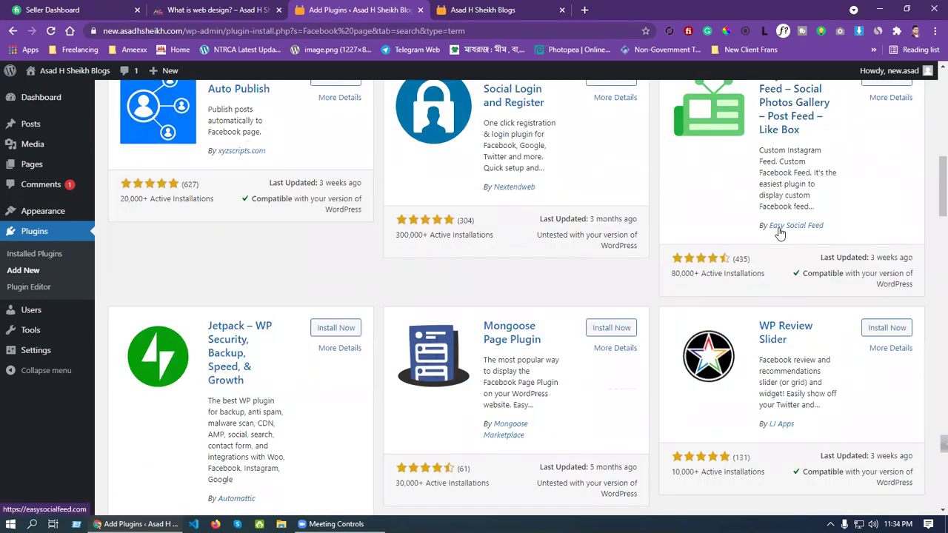
Step: Extend the plugin search to "Facebook page embed" and look through the first results
scroll(779, 233, "up", 9)
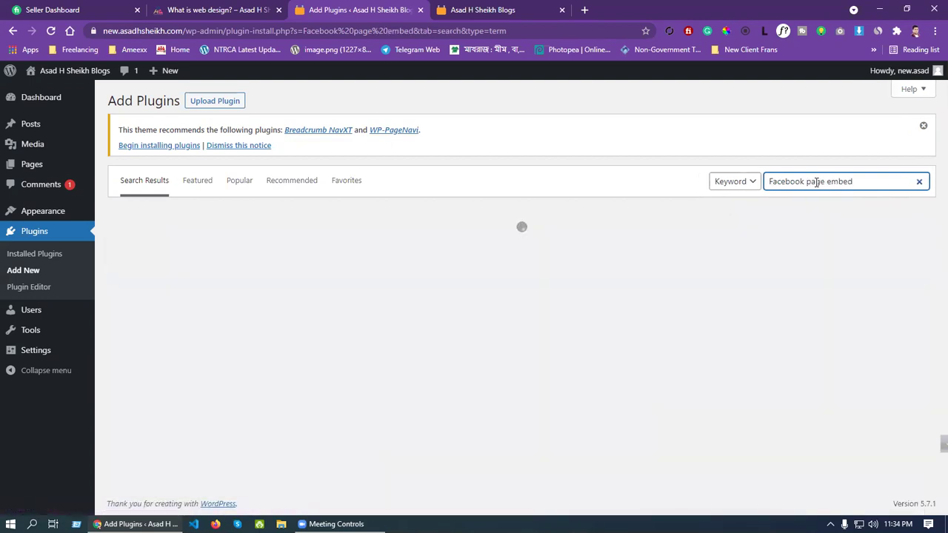
scroll(650, 341, "down", 2)
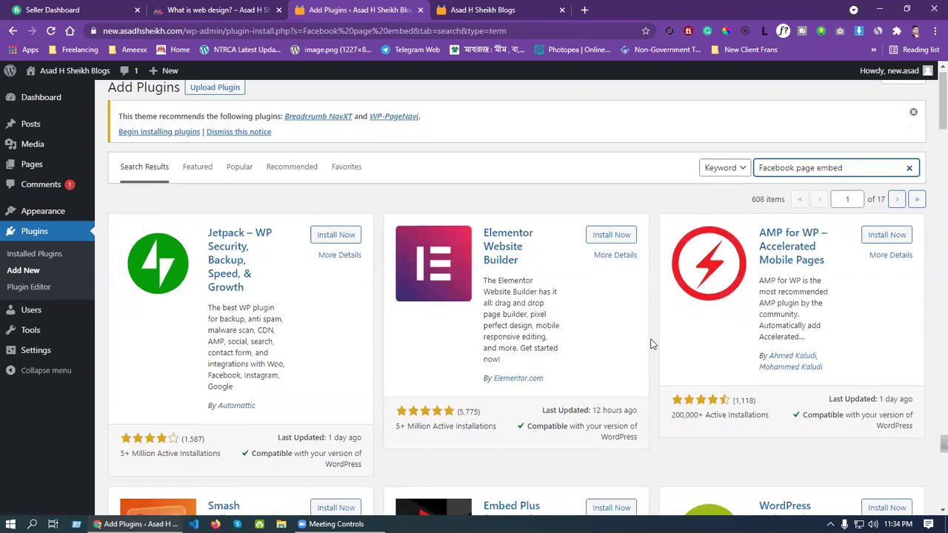
scroll(662, 388, "up", 1)
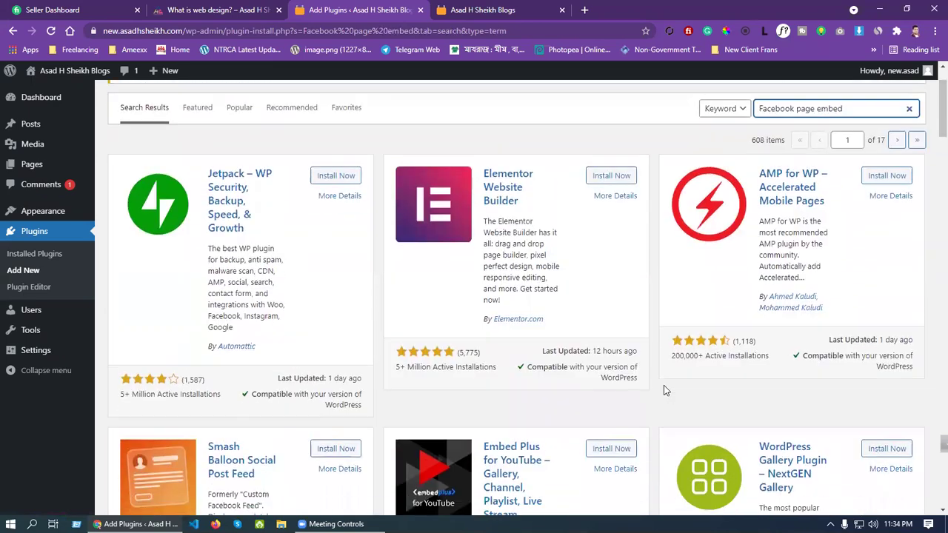
scroll(662, 387, "down", 2)
scroll(662, 387, "up", 3)
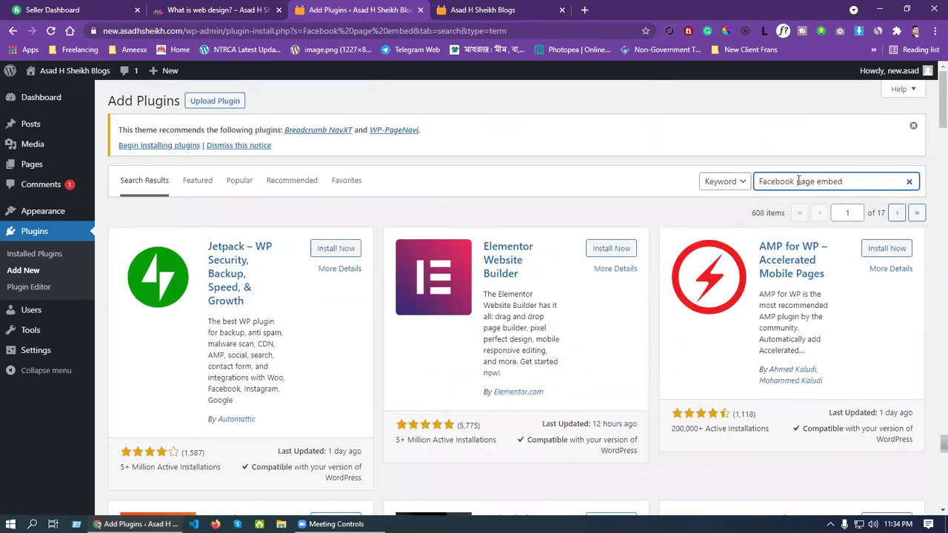
Step: Replace the plugin search with "litebox" and look through all the resulting plugins
left_click_drag(873, 180, 612, 183)
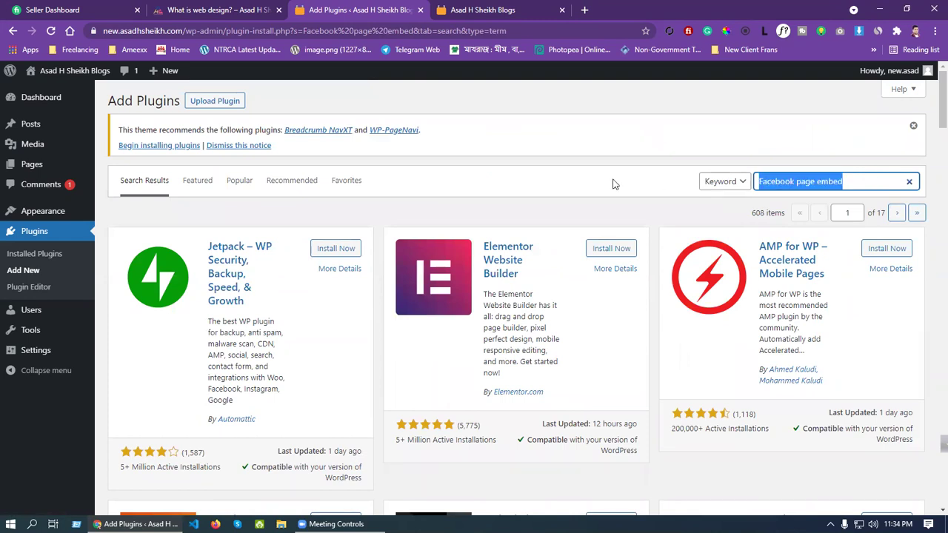
key("BackSpace")
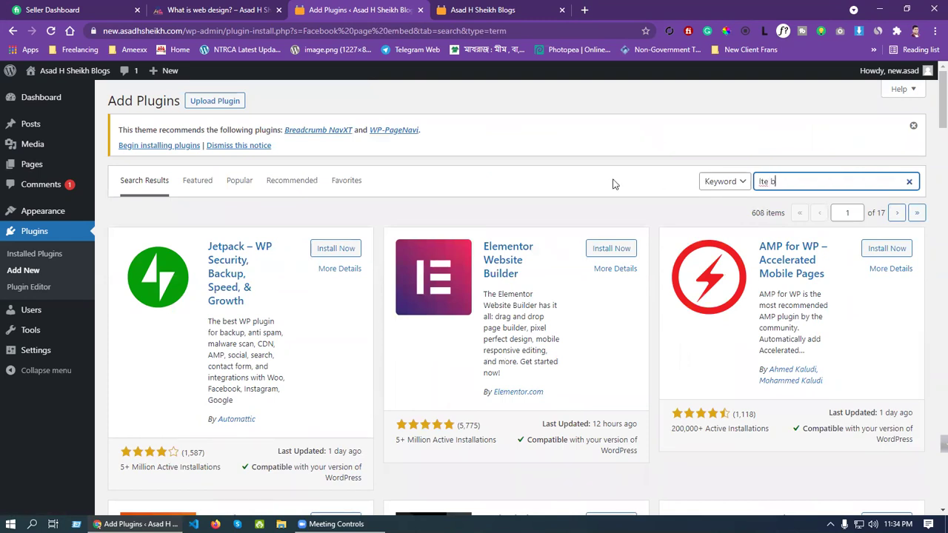
type("liteb")
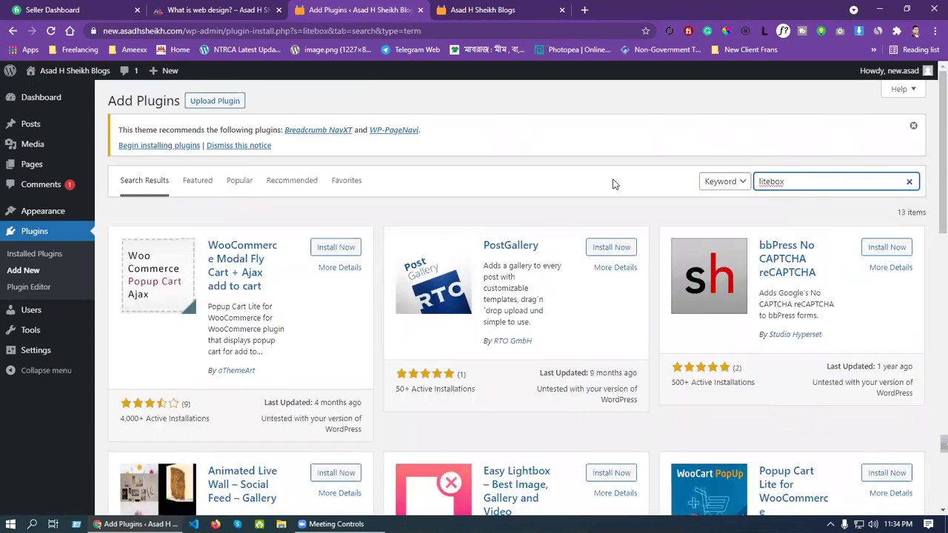
scroll(654, 256, "down", 1)
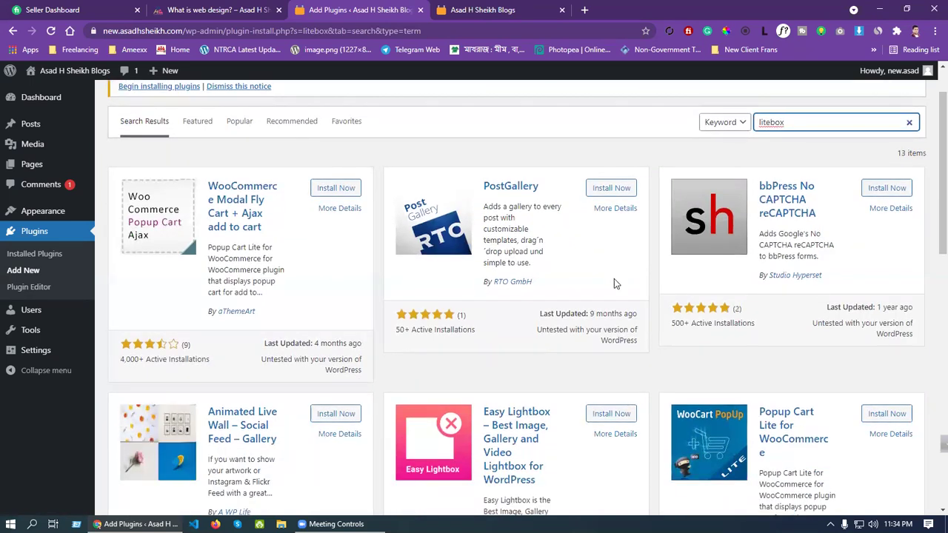
scroll(614, 279, "down", 1)
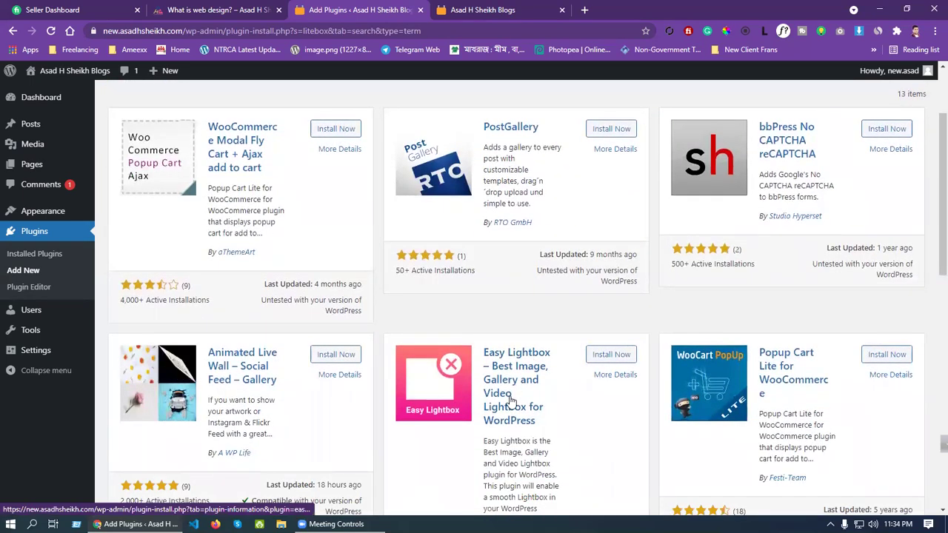
scroll(509, 400, "down", 4)
scroll(511, 404, "down", 1)
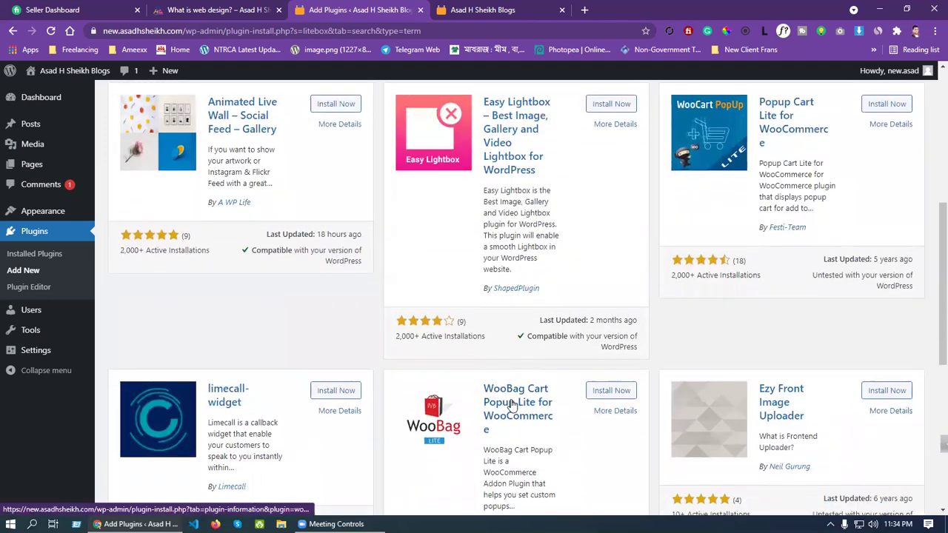
scroll(513, 400, "down", 5)
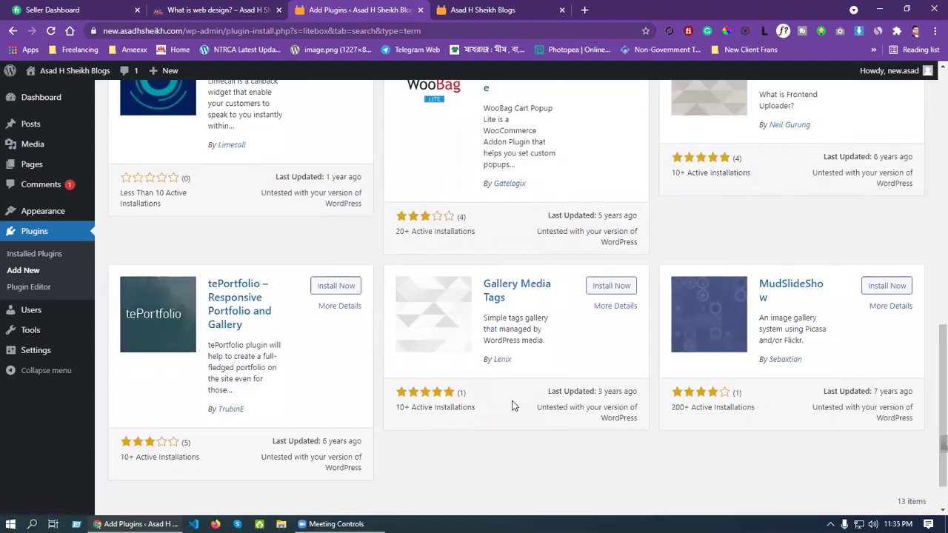
scroll(511, 405, "up", 12)
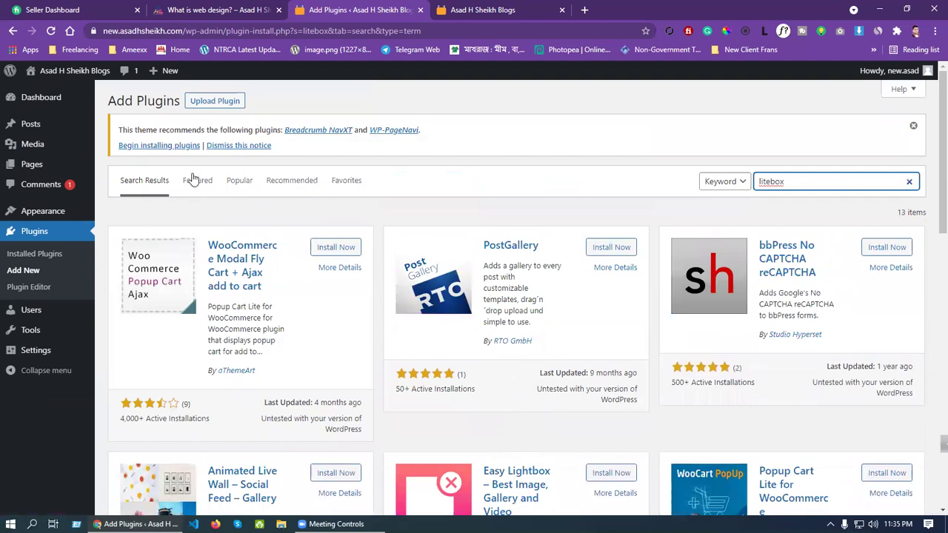
Step: Bring back the plugin search results for "Faceboo", keeping that search term
left_click(154, 182)
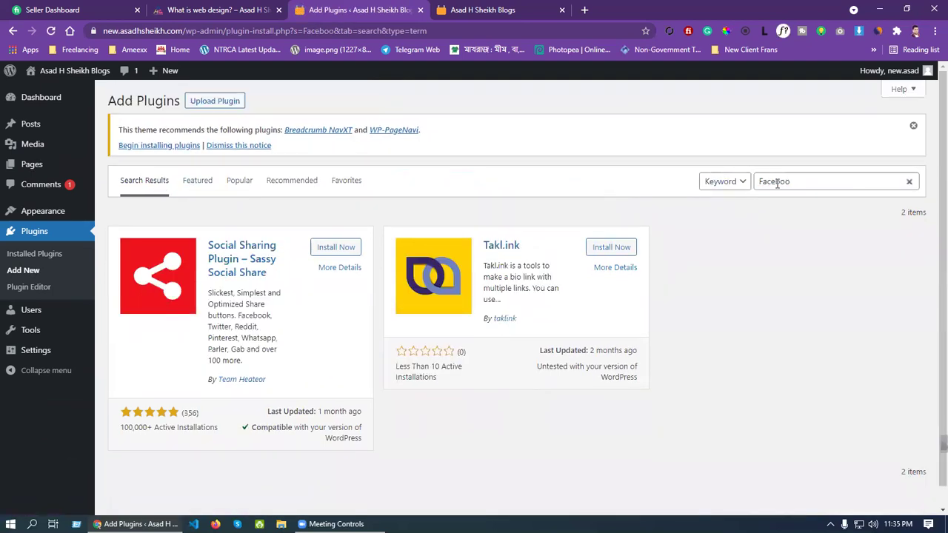
left_click_drag(830, 183, 763, 182)
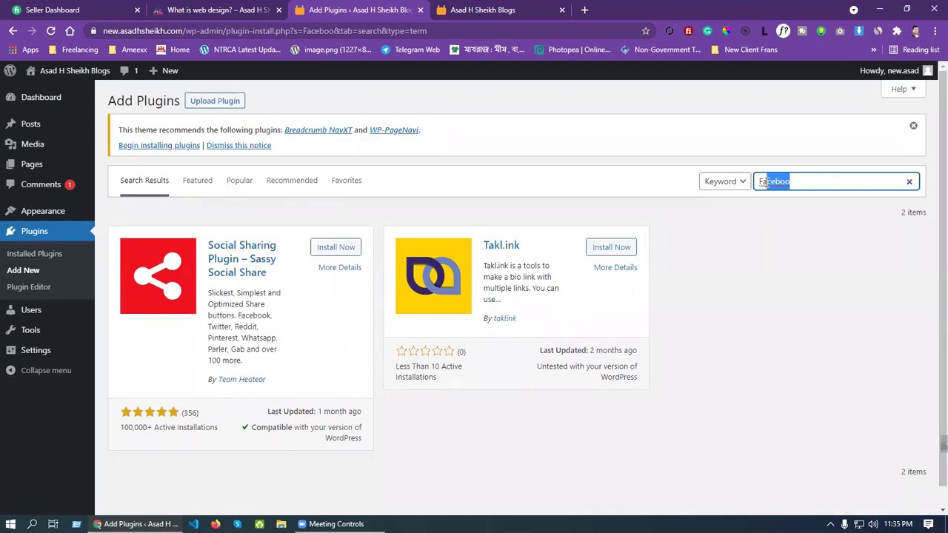
left_click(768, 284)
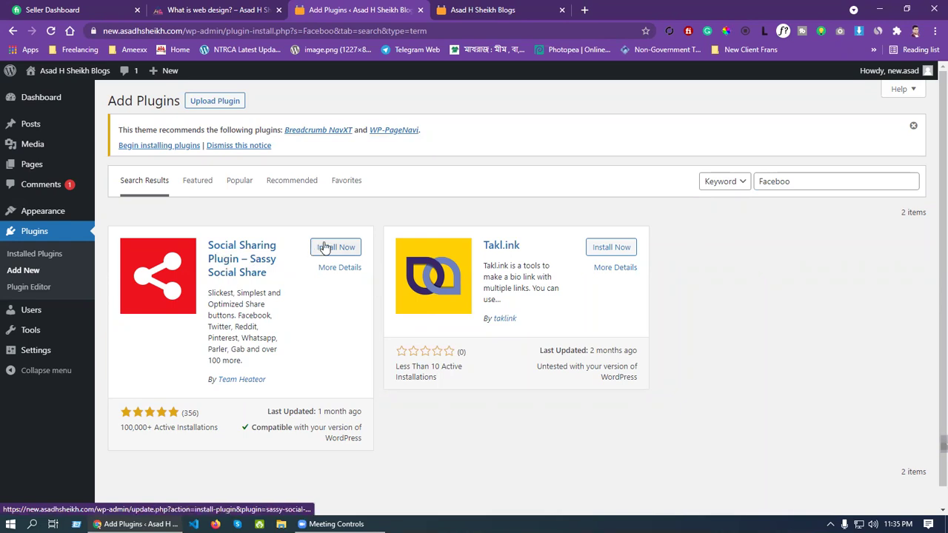
Step: Look over the top of the blog's front page and return to the Add Plugins page
left_click(478, 10)
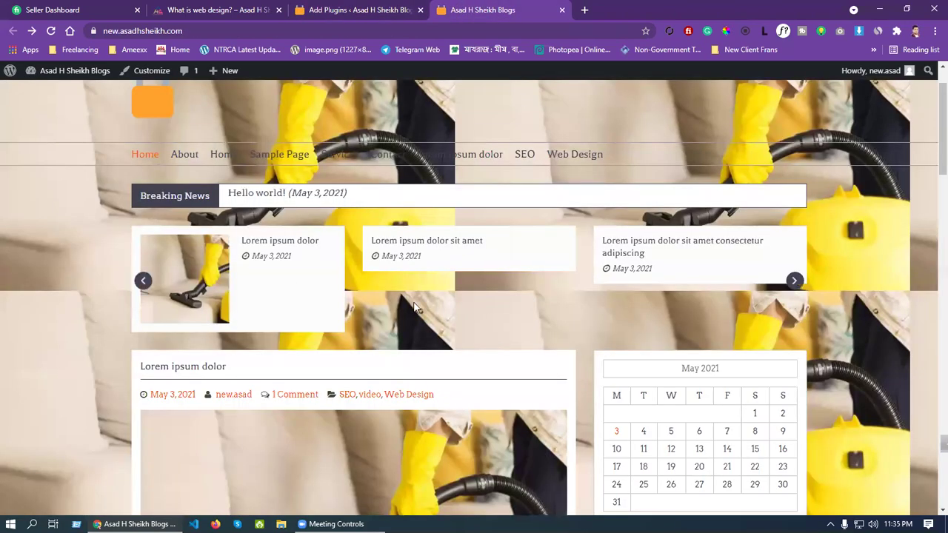
scroll(413, 311, "down", 2)
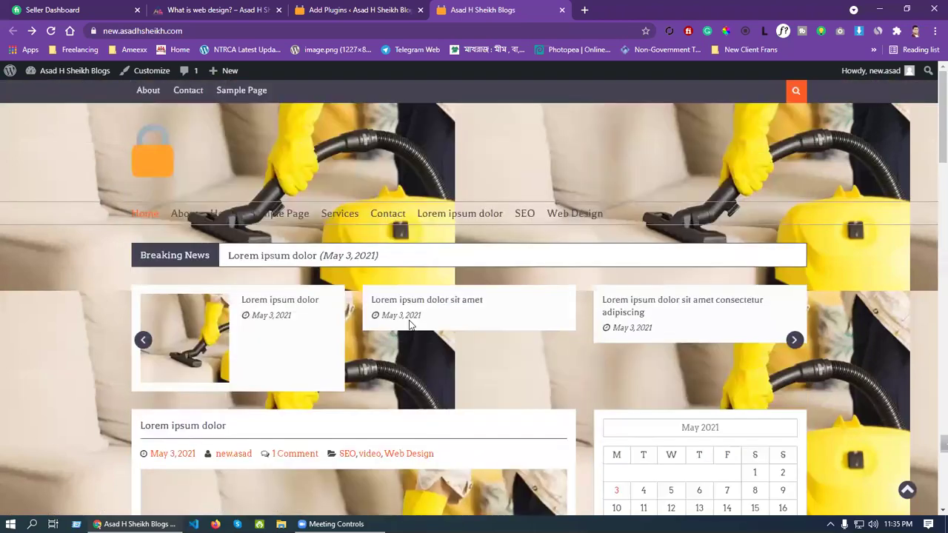
left_click(334, 13)
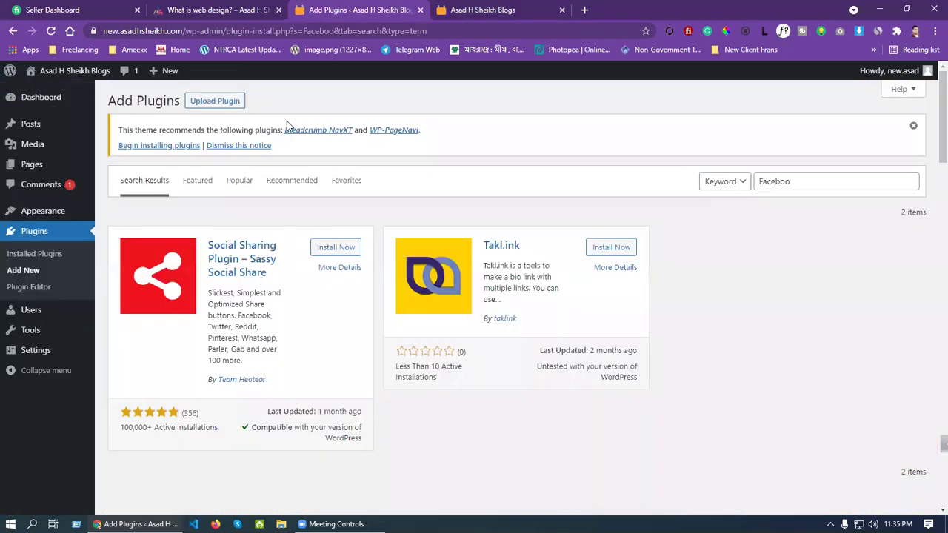
Step: Install and activate Social Sharing Plugin – Sassy Social Share, and check its installed-plugins entry and admin submenu
left_click(344, 252)
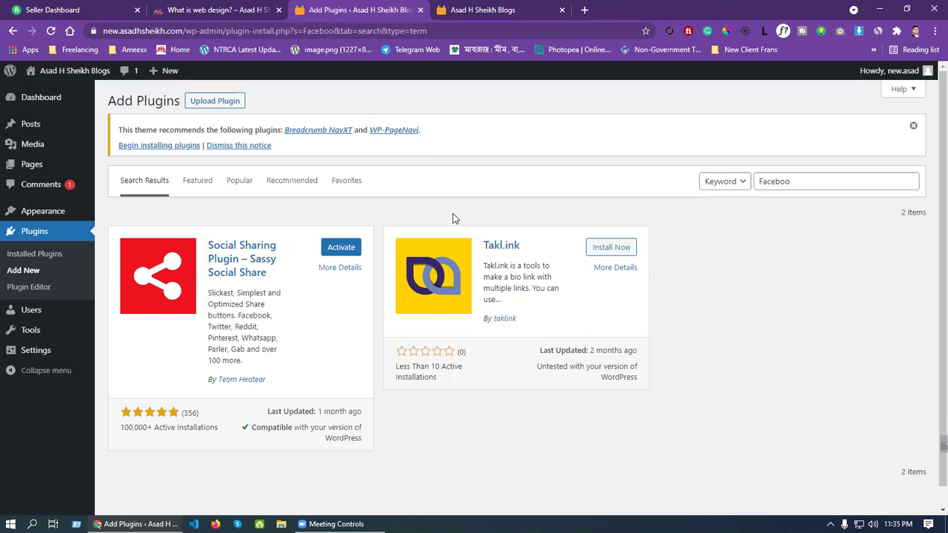
left_click(341, 248)
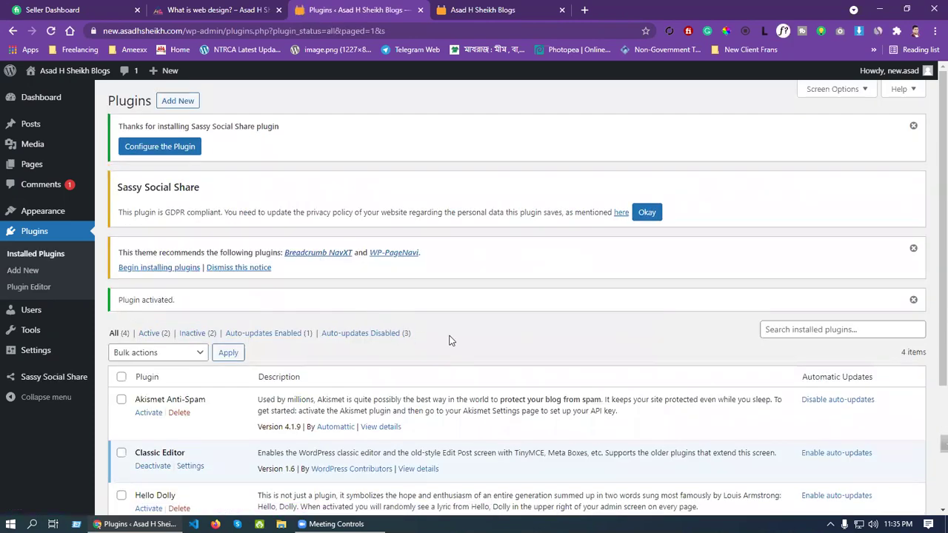
scroll(437, 342, "down", 3)
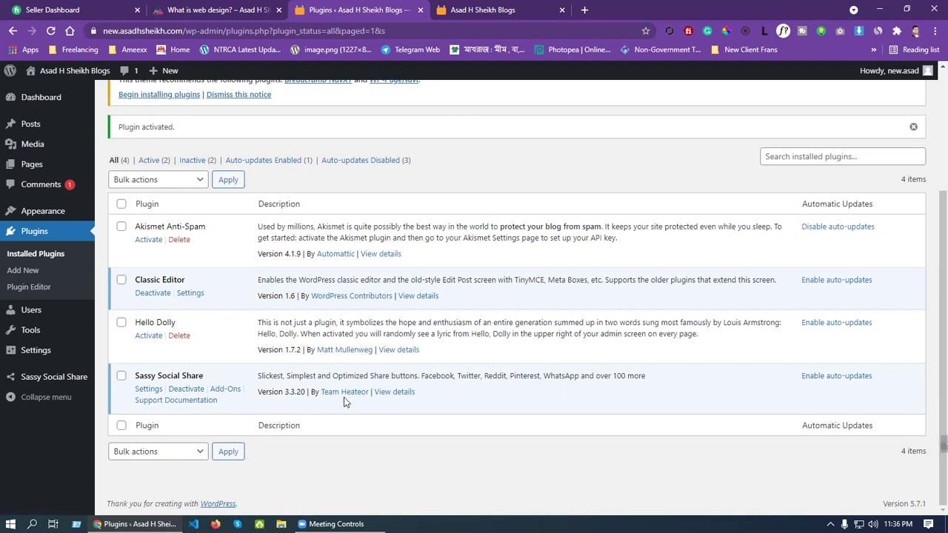
mouse_move(44, 380)
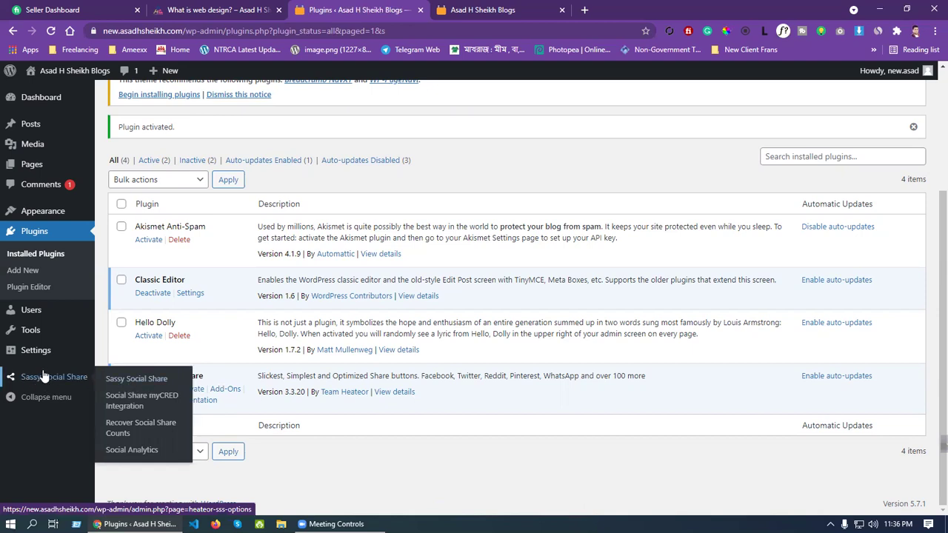
Step: Reload the blog's front page and check it for social share buttons, referring back to the installed plugins list
left_click(471, 10)
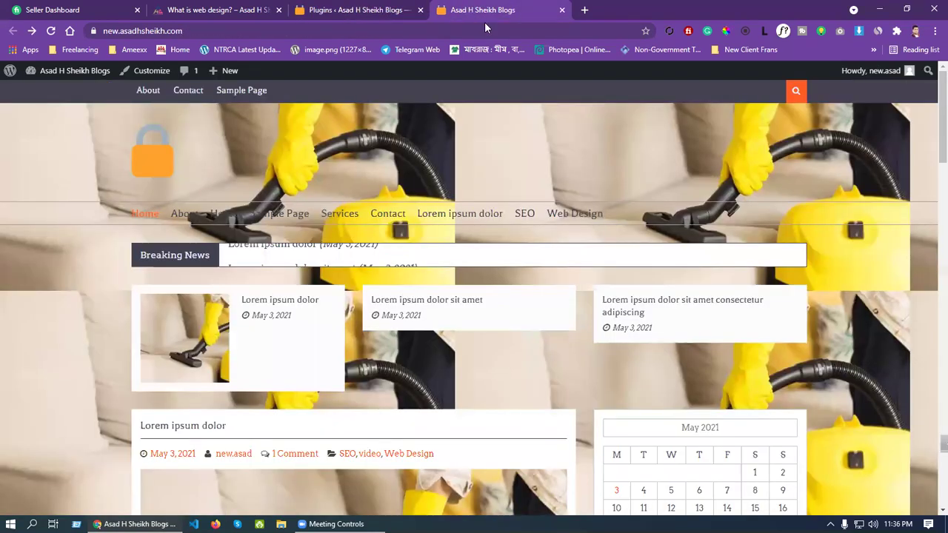
right_click(560, 134)
left_click(580, 170)
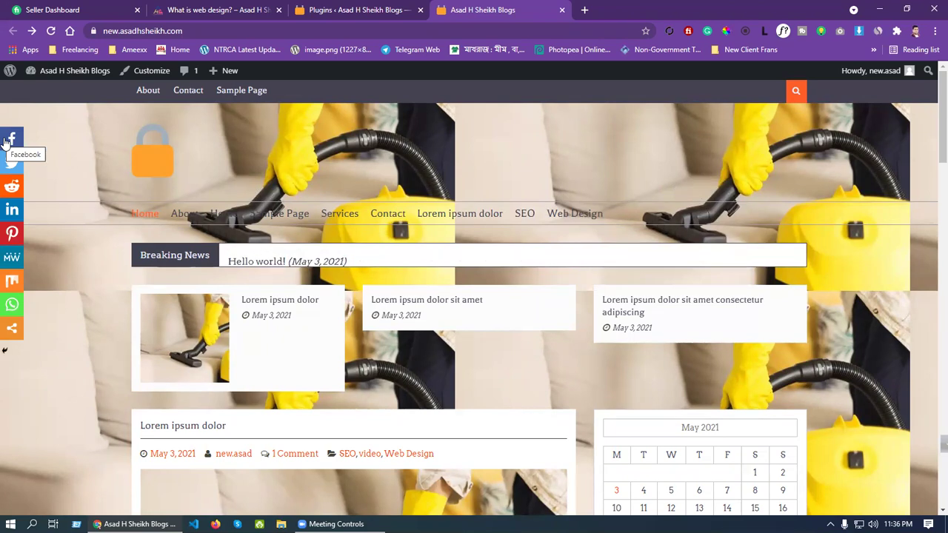
left_click(358, 12)
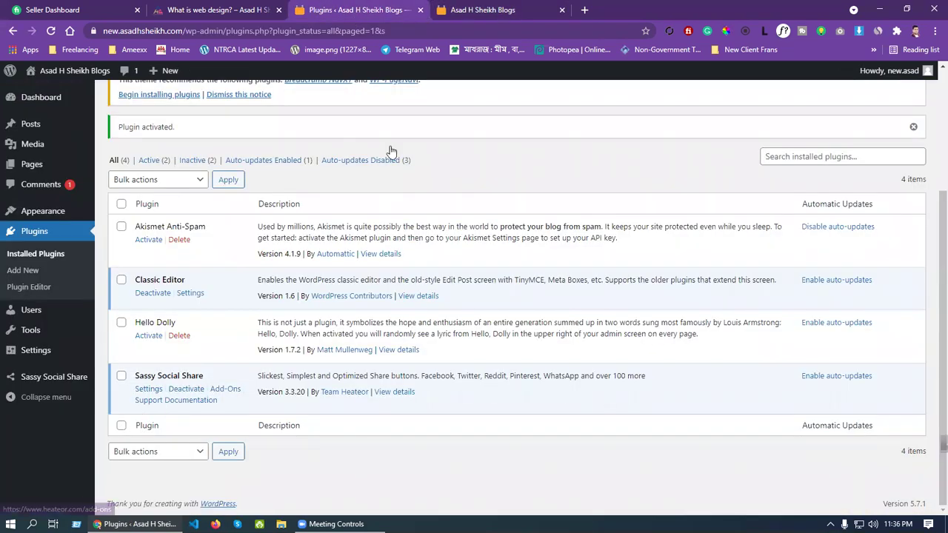
left_click(499, 10)
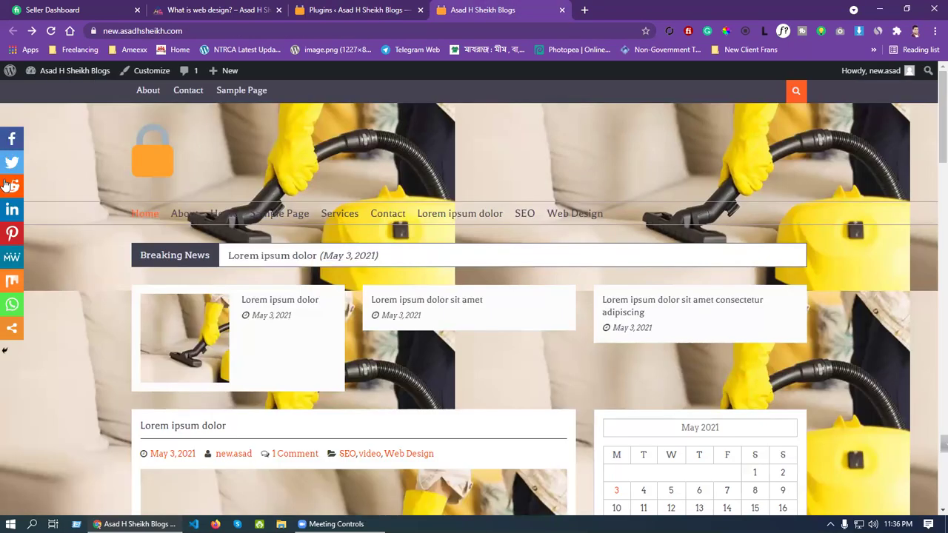
Step: Test the Facebook, Twitter and WhatsApp share buttons on the blog's front page, closing each sharing window without posting or logging in
left_click(11, 140)
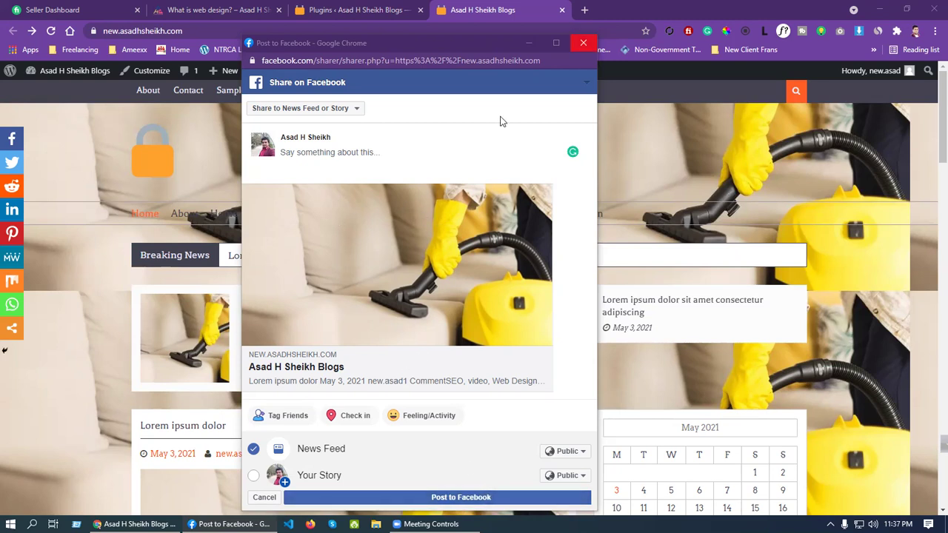
left_click(582, 42)
left_click(11, 166)
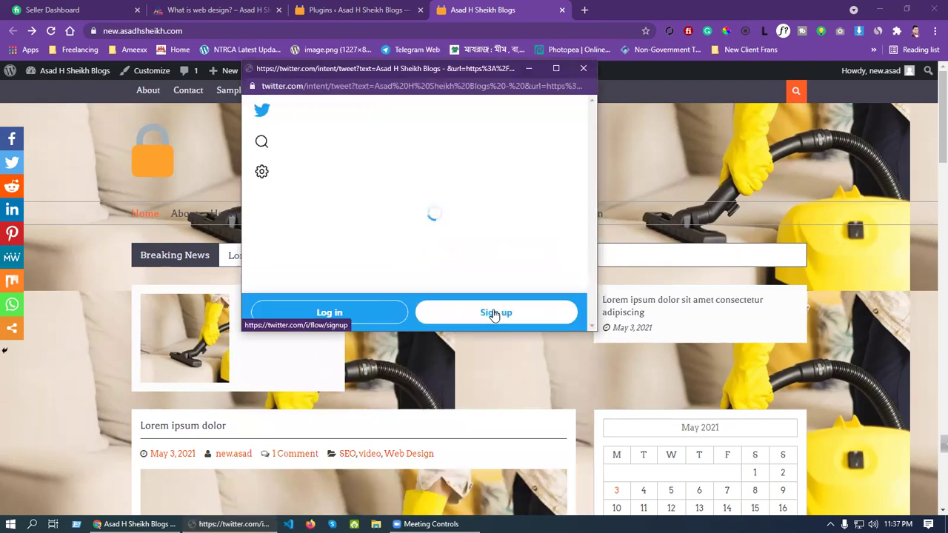
left_click(482, 167)
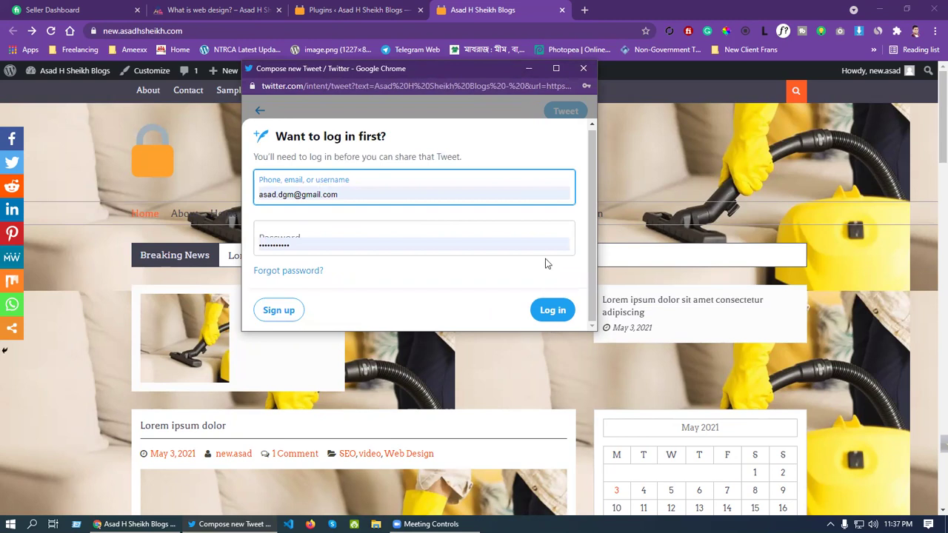
left_click(583, 68)
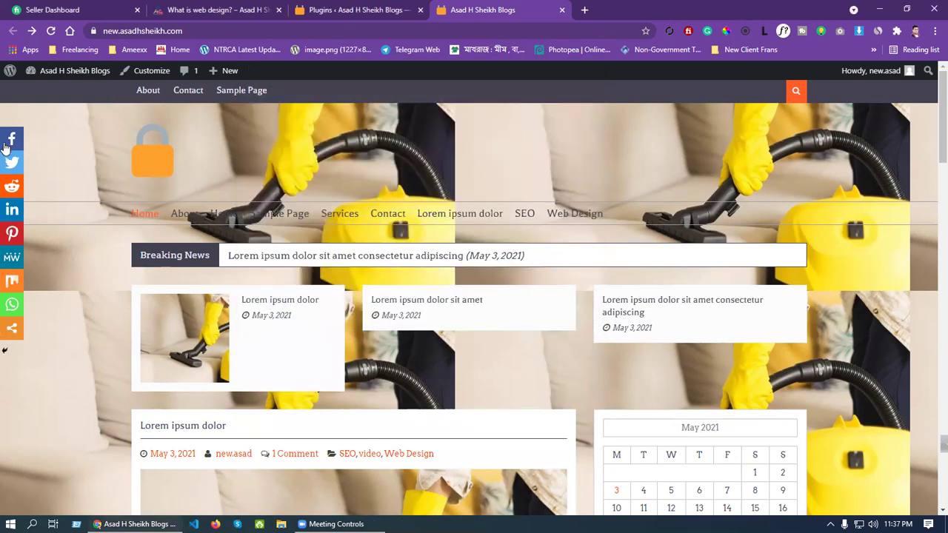
left_click(12, 306)
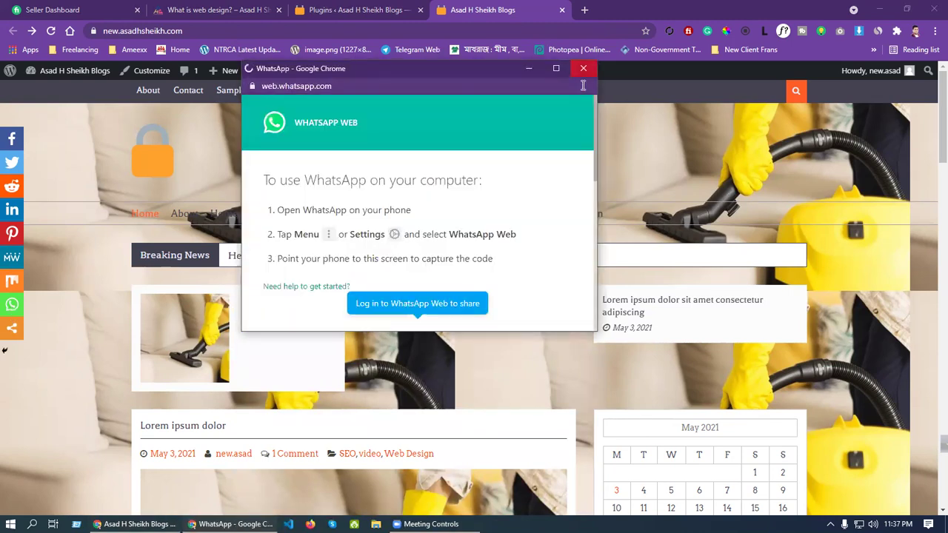
left_click(582, 68)
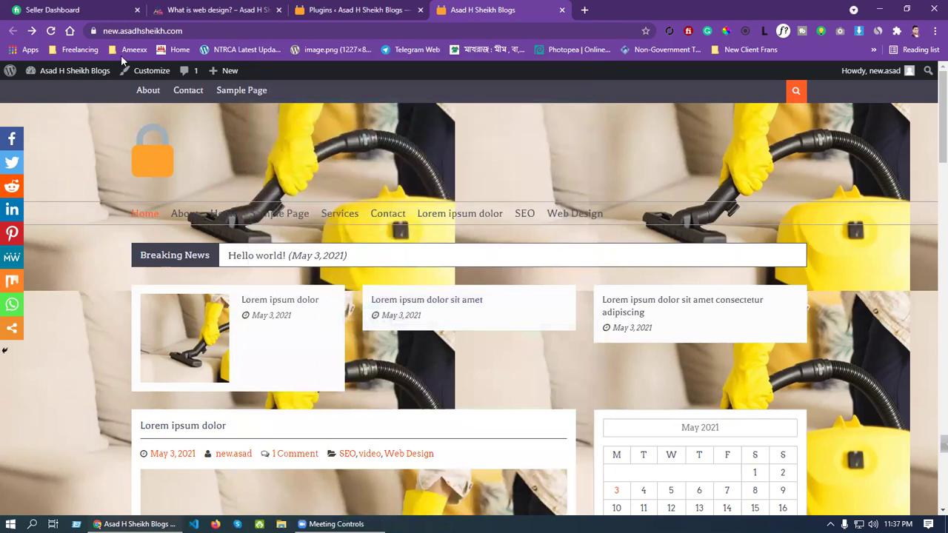
Step: Look over the installed plugins list and return to the top of the blog's front page
left_click(345, 10)
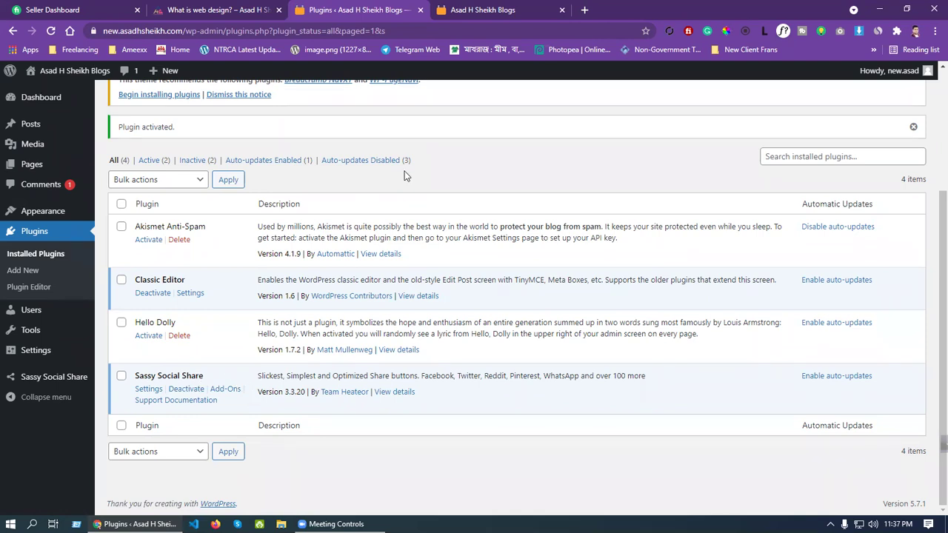
left_click(482, 9)
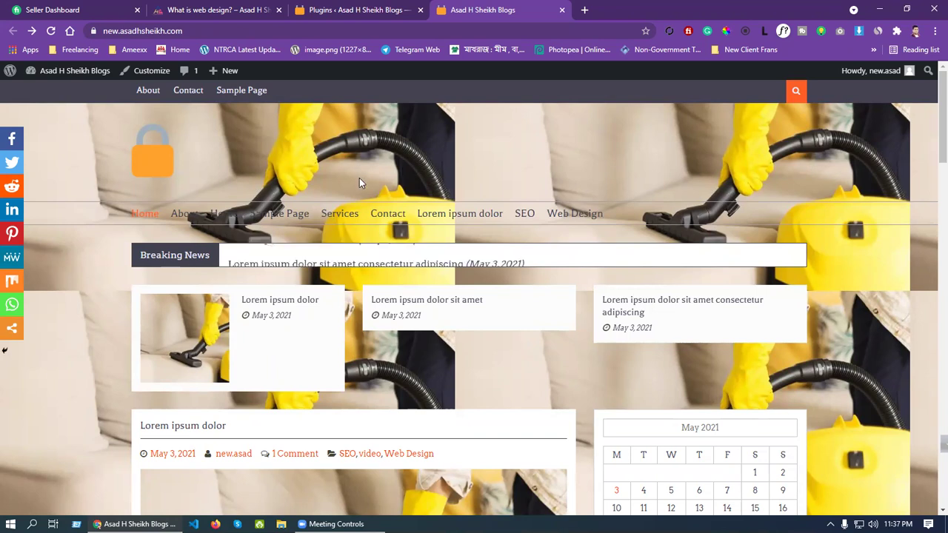
scroll(359, 178, "down", 1)
scroll(361, 178, "up", 1)
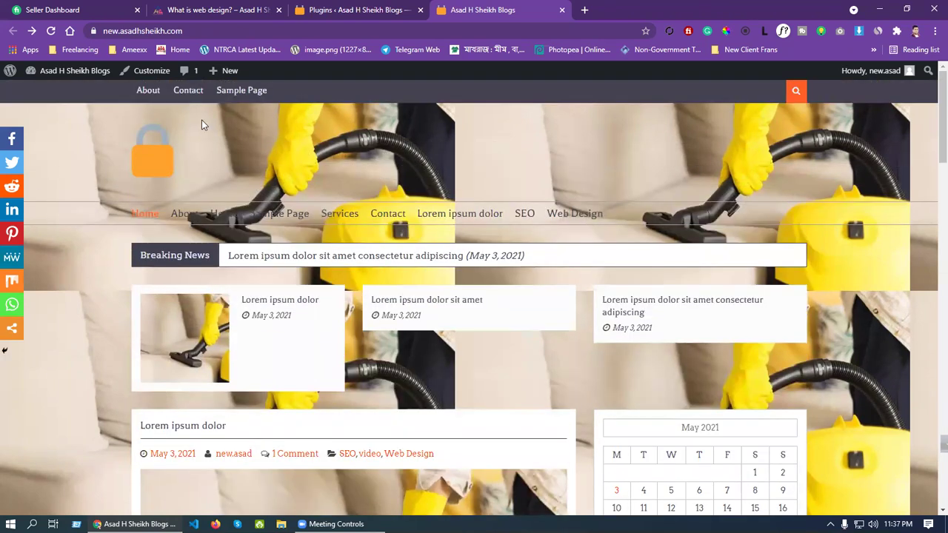
Step: Go back to the plugins admin, open the Add Plugins page and look through the Featured plugins
left_click(369, 15)
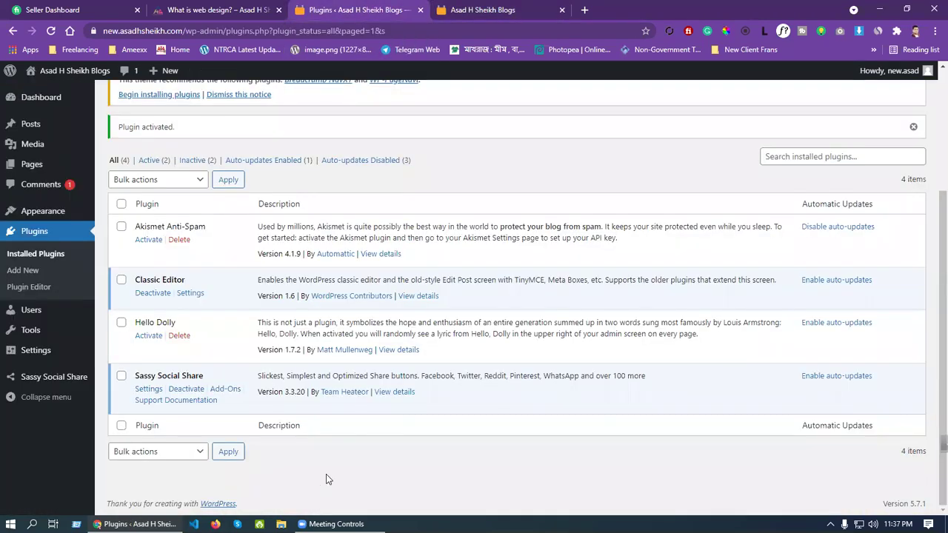
scroll(325, 475, "up", 5)
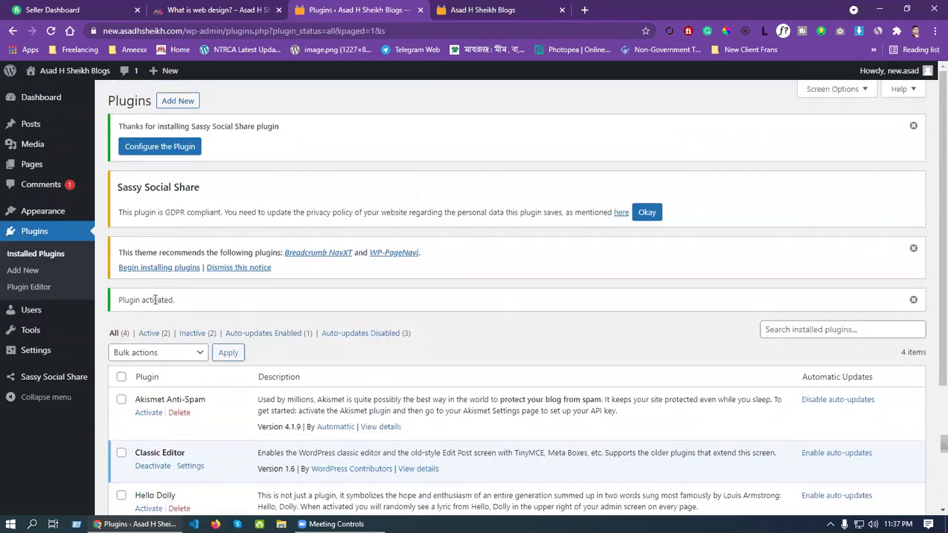
left_click(186, 99)
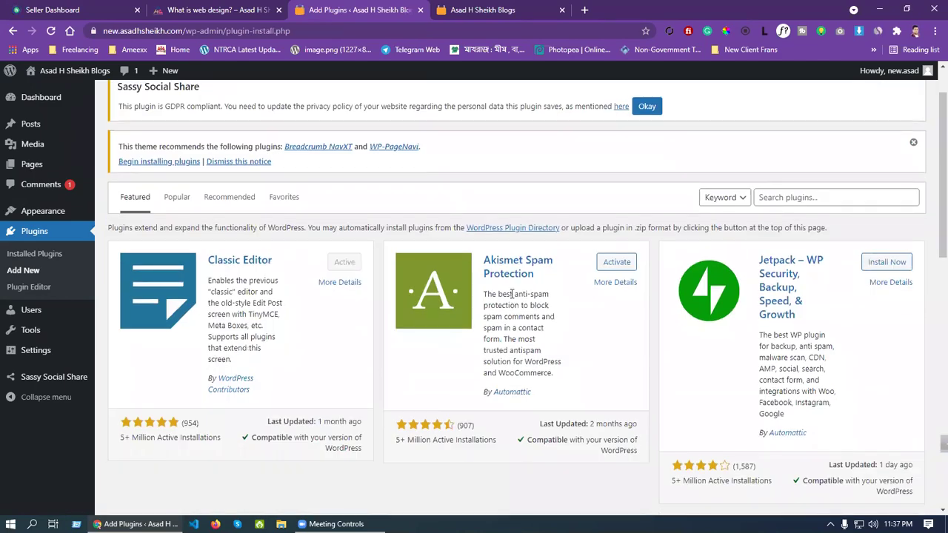
scroll(511, 294, "down", 7)
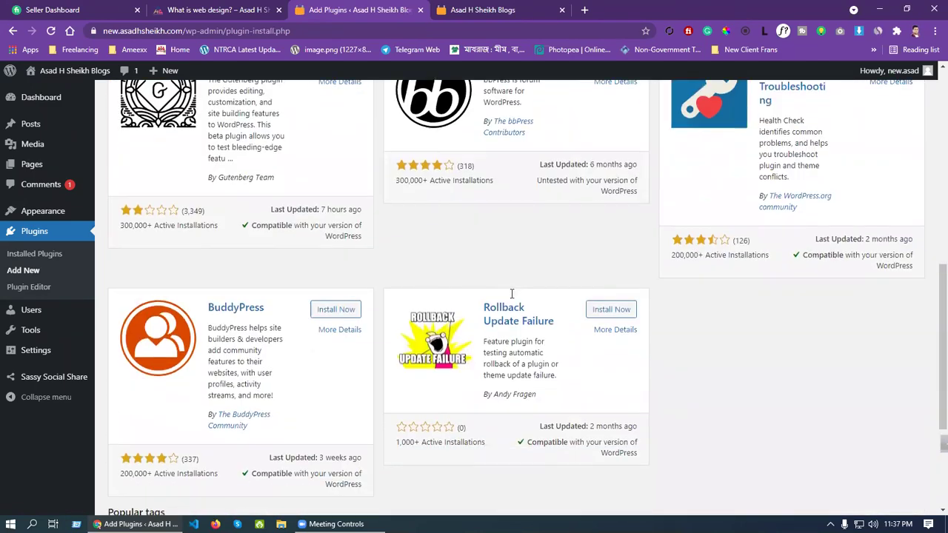
scroll(511, 294, "down", 3)
scroll(511, 293, "up", 7)
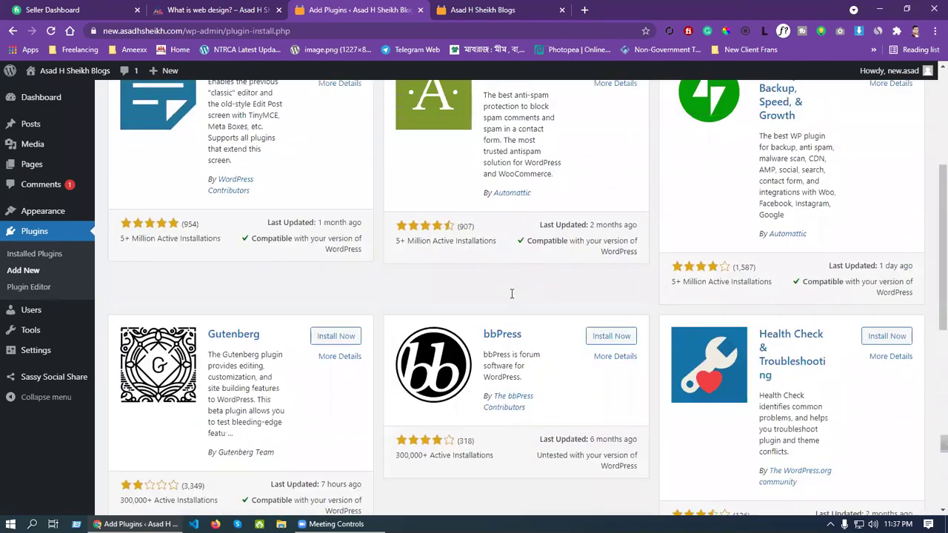
scroll(511, 294, "up", 5)
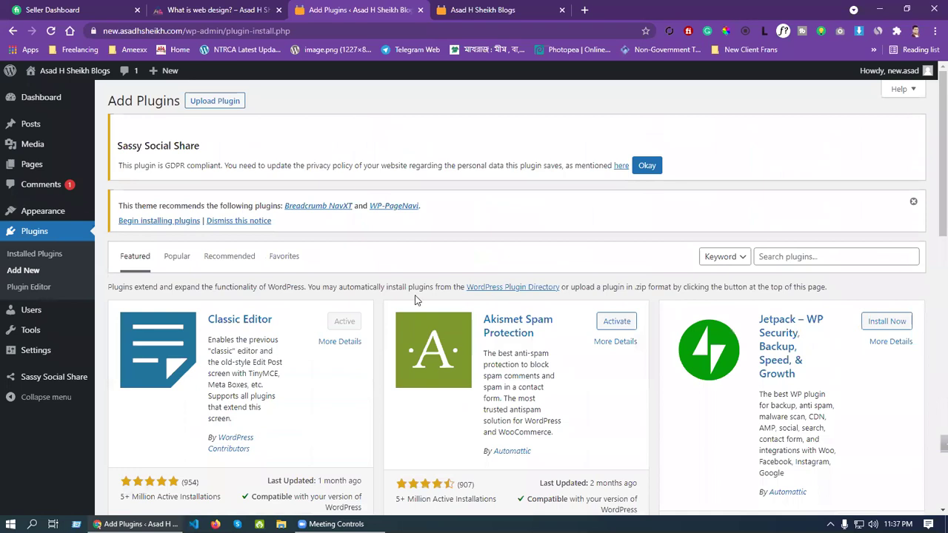
Step: Show the Popular plugins and look through the first page of results, from Contact Form 7 to LiteSpeed Cache
left_click(178, 259)
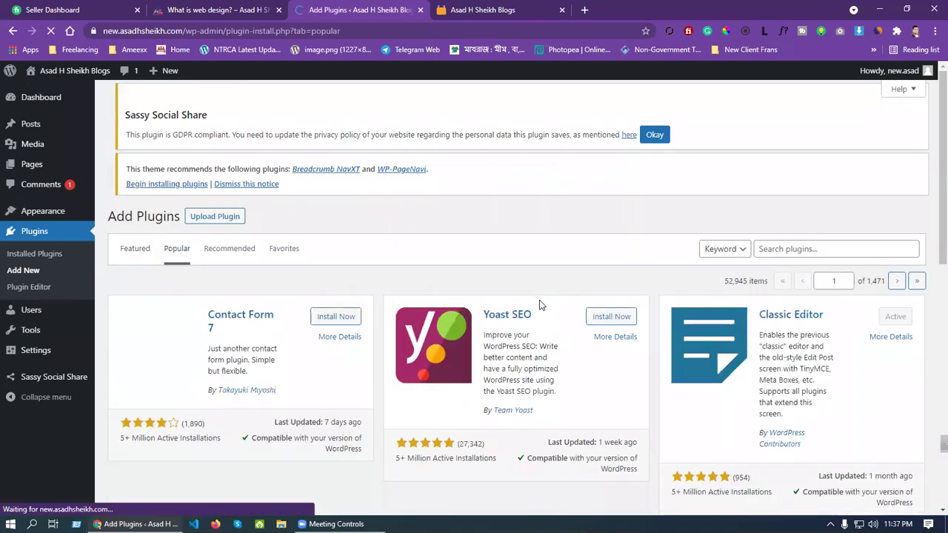
scroll(539, 304, "down", 2)
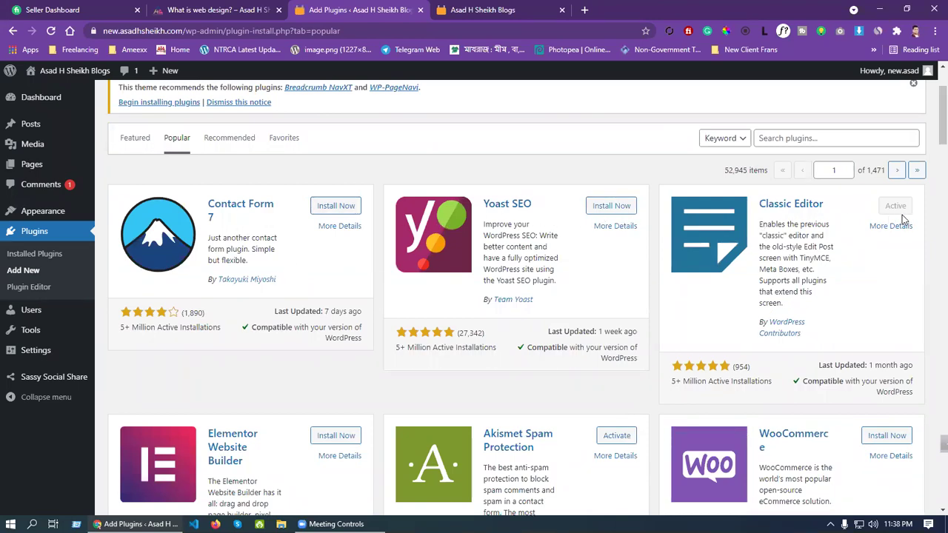
scroll(707, 276, "down", 1)
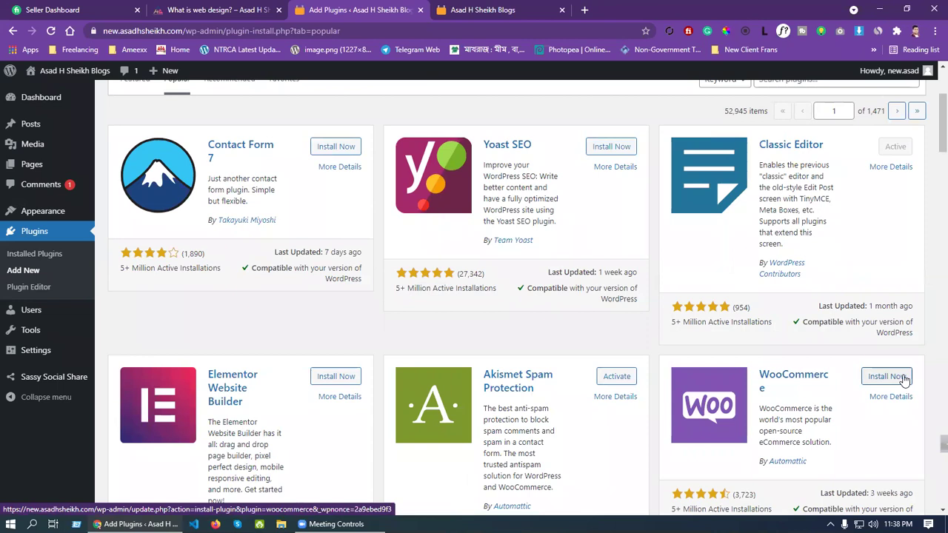
scroll(903, 379, "down", 1)
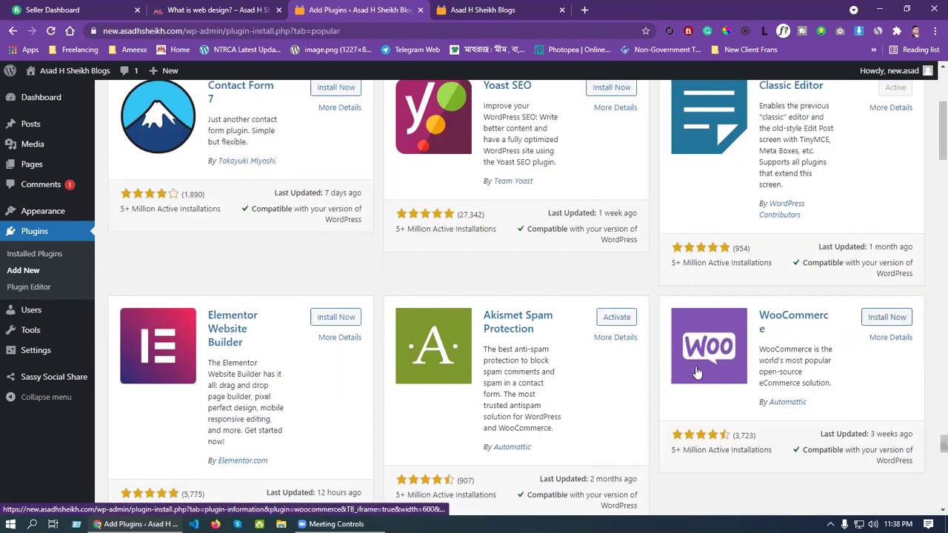
scroll(696, 371, "down", 2)
scroll(694, 374, "down", 1)
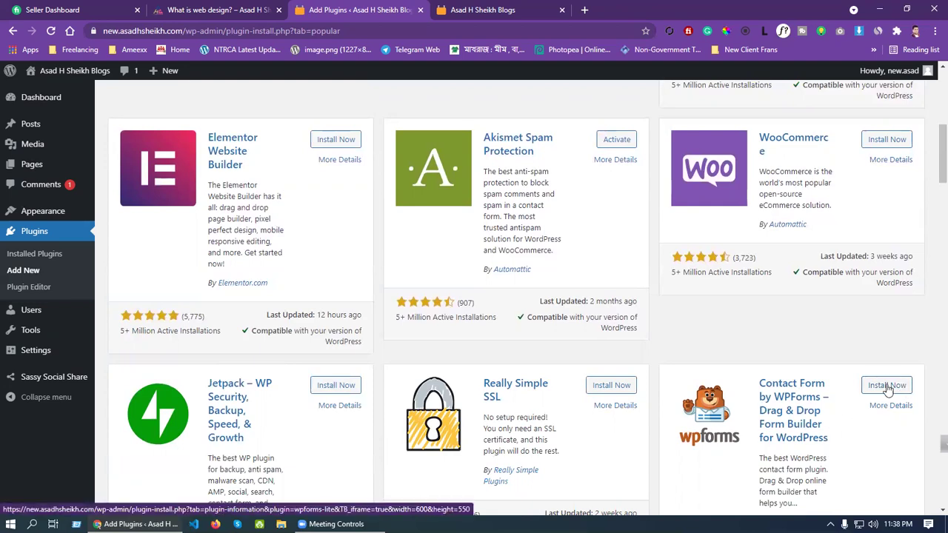
scroll(845, 440, "down", 4)
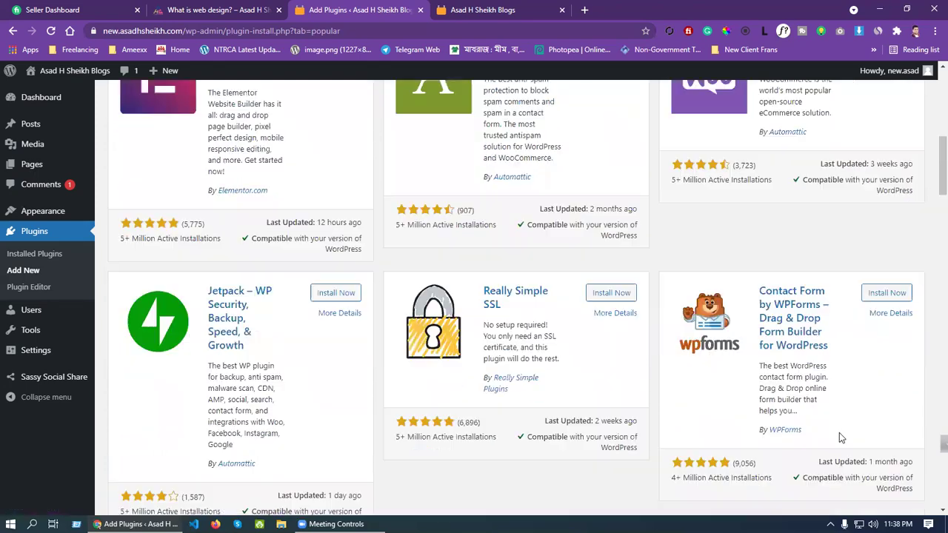
scroll(537, 386, "down", 4)
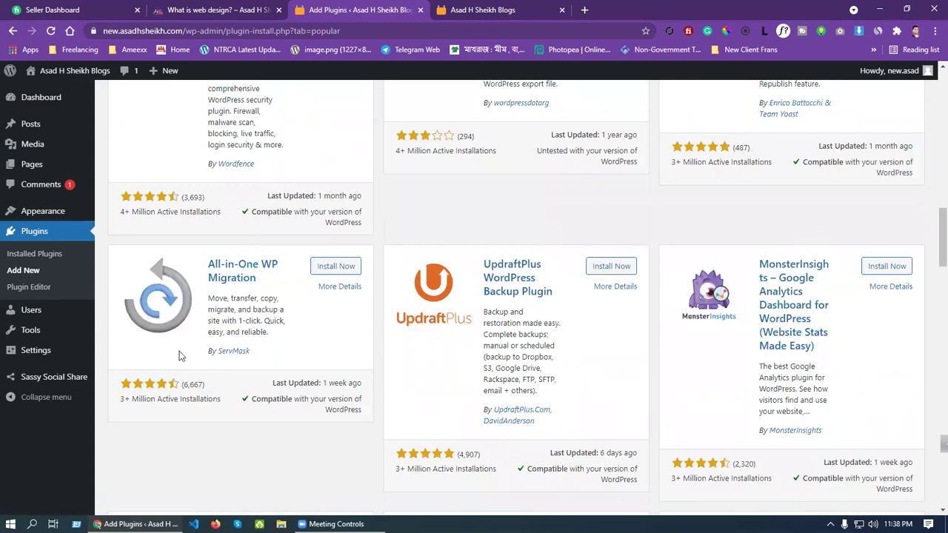
scroll(444, 356, "down", 5)
scroll(557, 363, "down", 3)
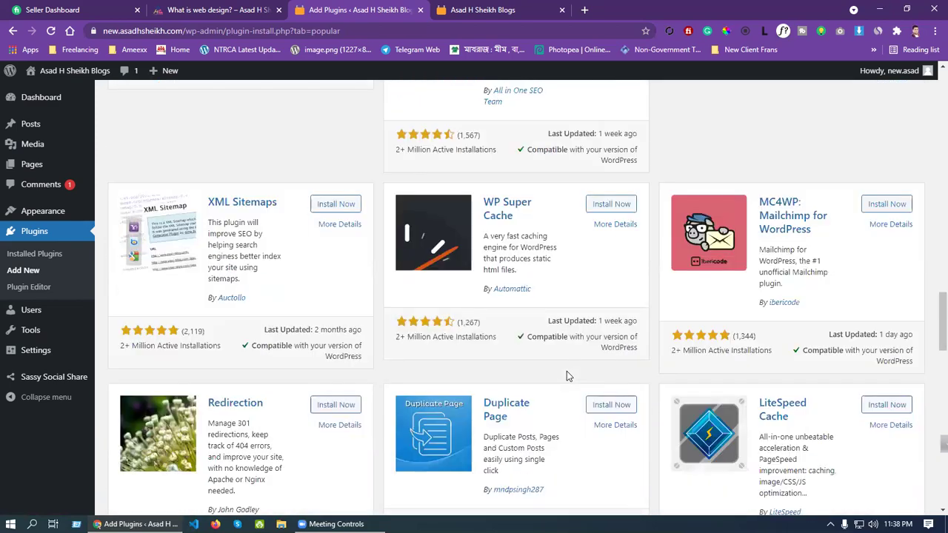
scroll(566, 376, "up", 8)
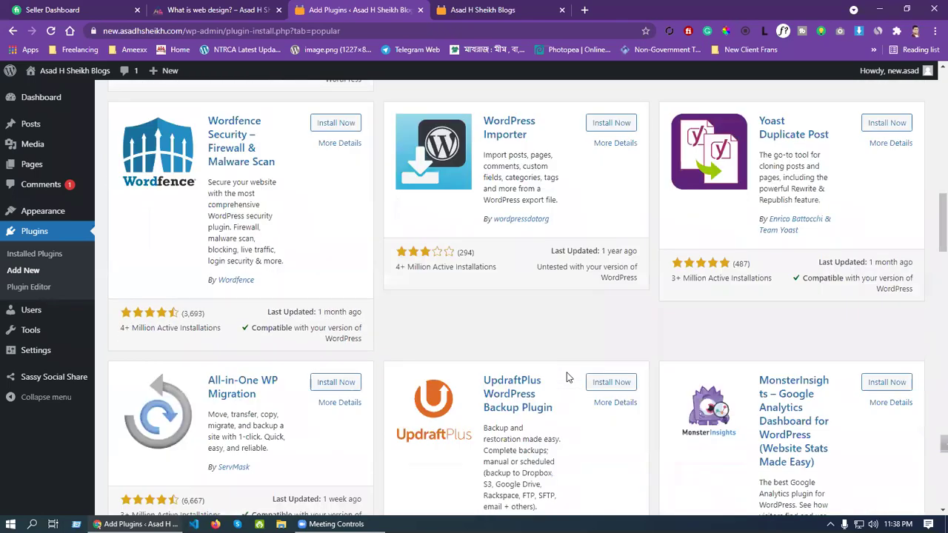
scroll(567, 376, "up", 6)
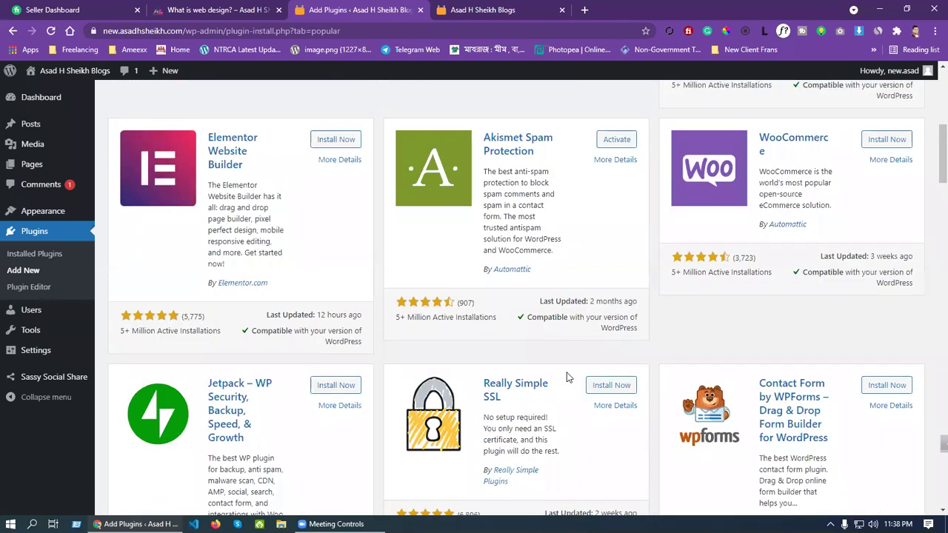
Step: Point out Yoast SEO among the Popular plugins by highlighting its name, and clear the highlight
scroll(567, 376, "up", 5)
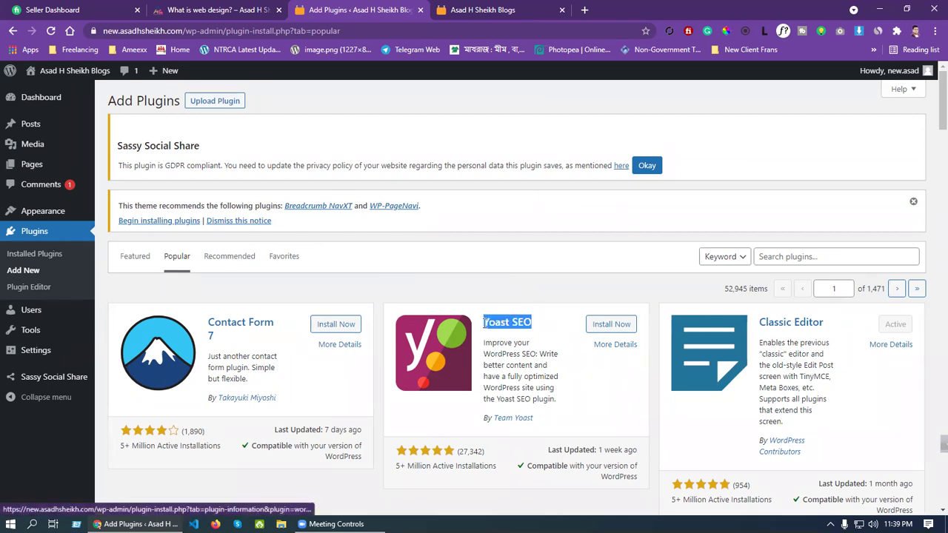
left_click_drag(538, 330, 483, 329)
left_click(556, 329)
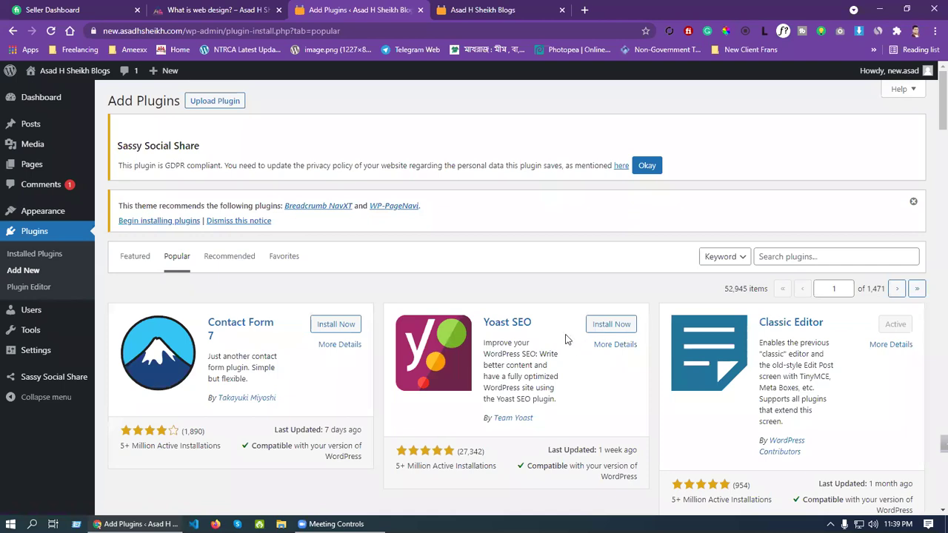
left_click_drag(552, 332, 485, 325)
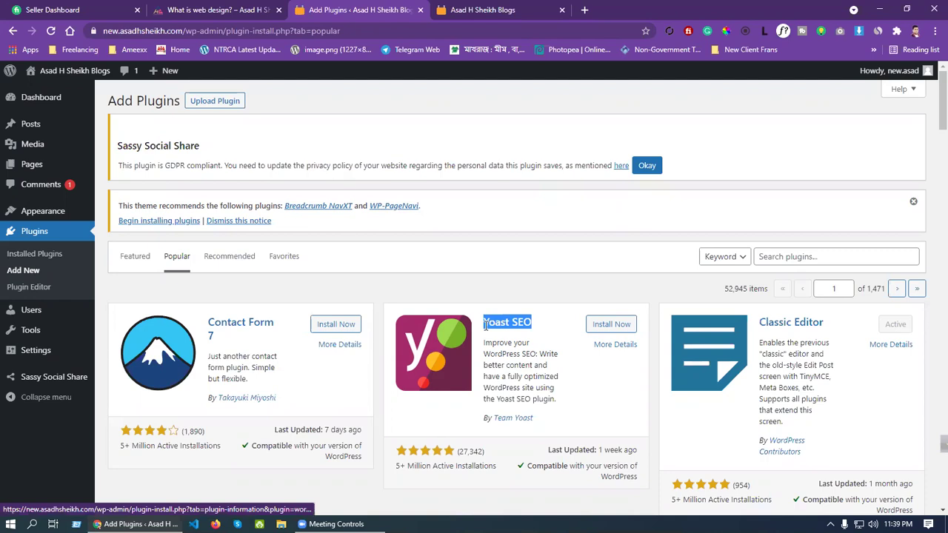
left_click(566, 332)
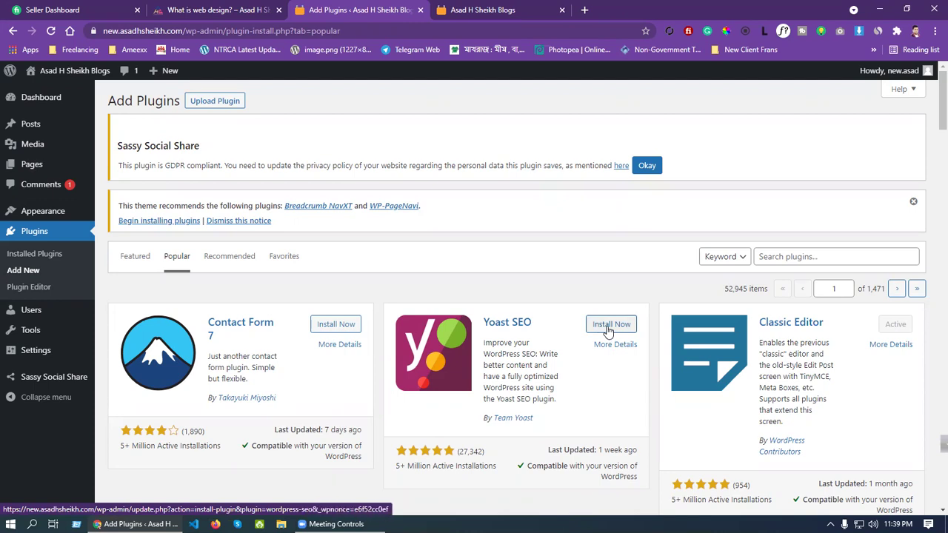
Step: Install the Elementor Website Builder plugin from the Popular plugins without activating it
scroll(623, 330, "down", 1)
scroll(624, 329, "down", 1)
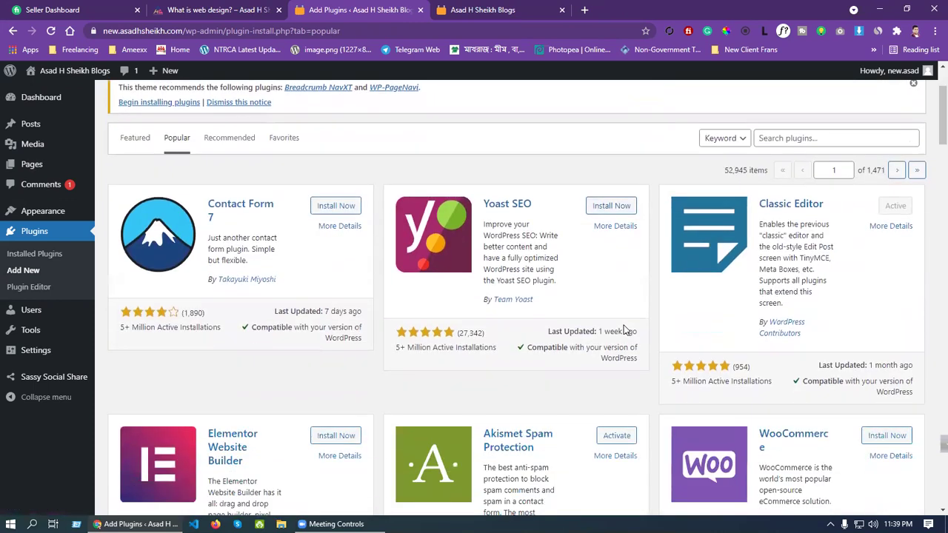
scroll(468, 419, "down", 1)
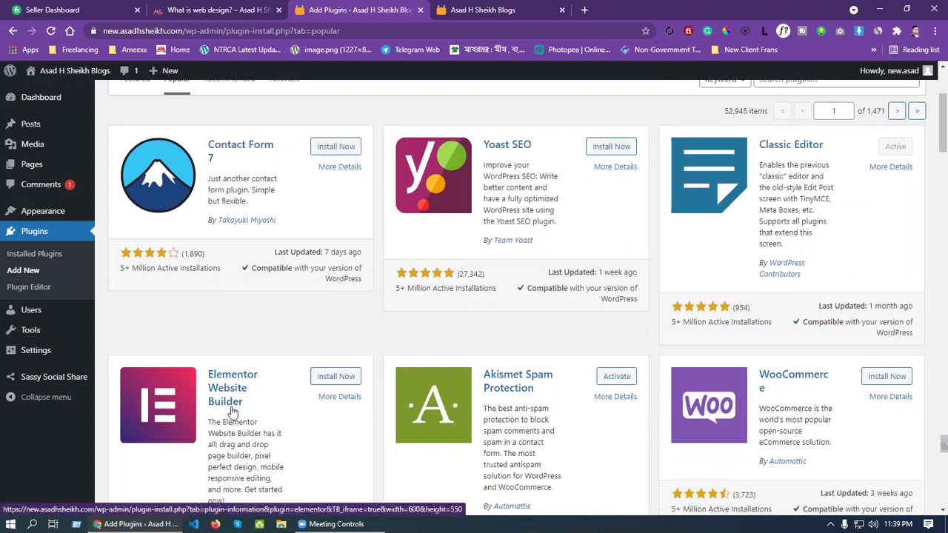
left_click(335, 379)
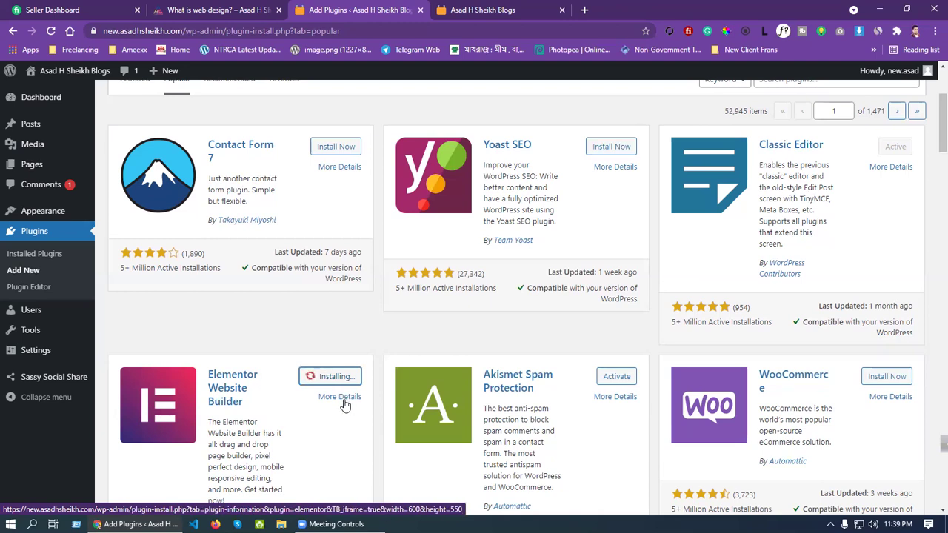
scroll(345, 404, "down", 1)
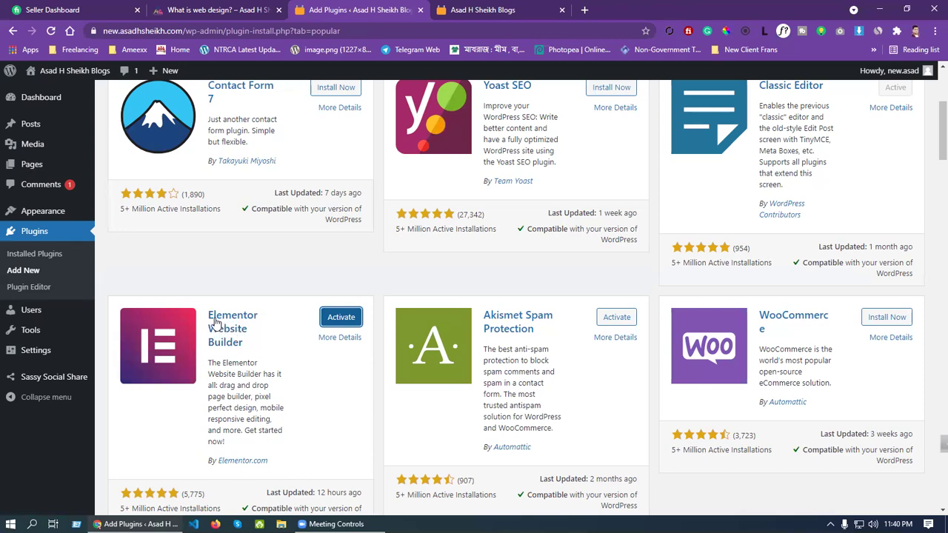
left_click(253, 339)
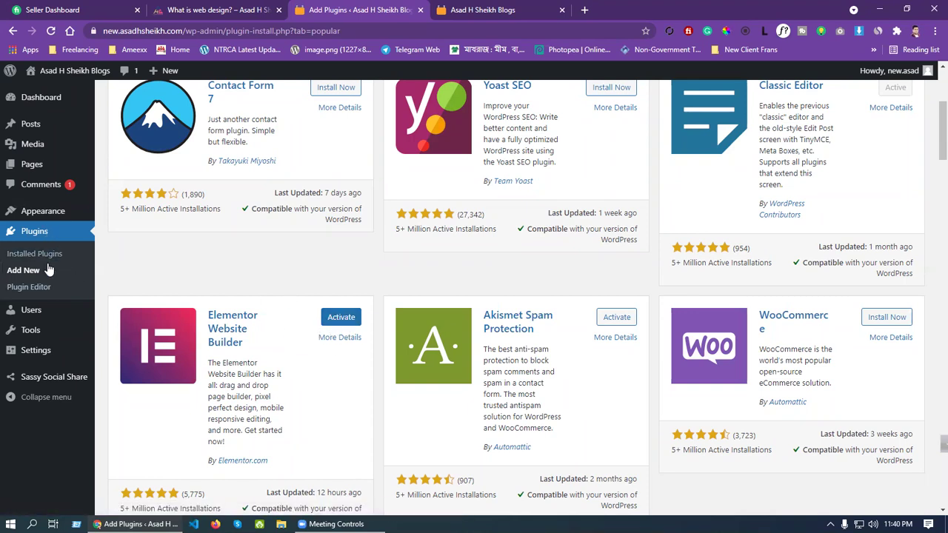
mouse_move(44, 319)
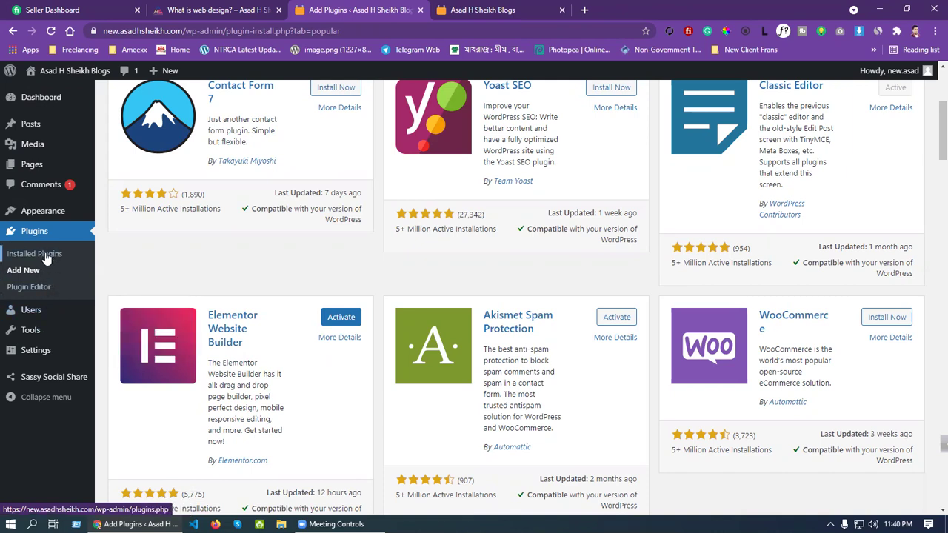
Step: Search the web for codecanyon in a new browser tab and open the CodeCanyon site from the results
left_click(28, 271)
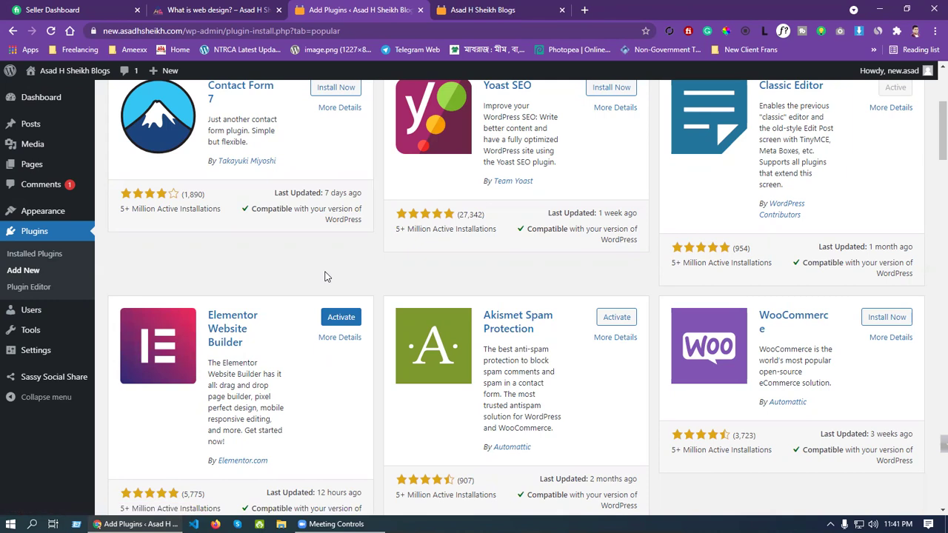
left_click(584, 10)
type("c")
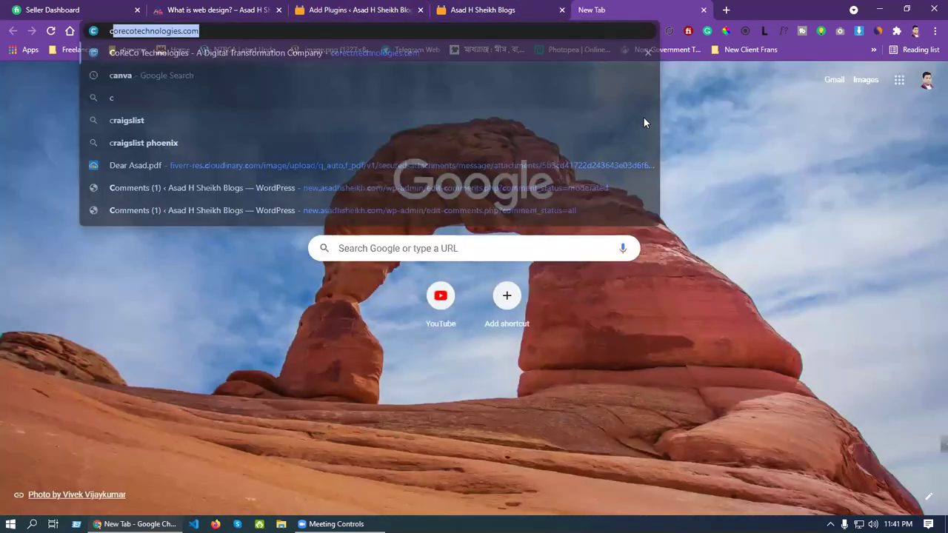
type("odec")
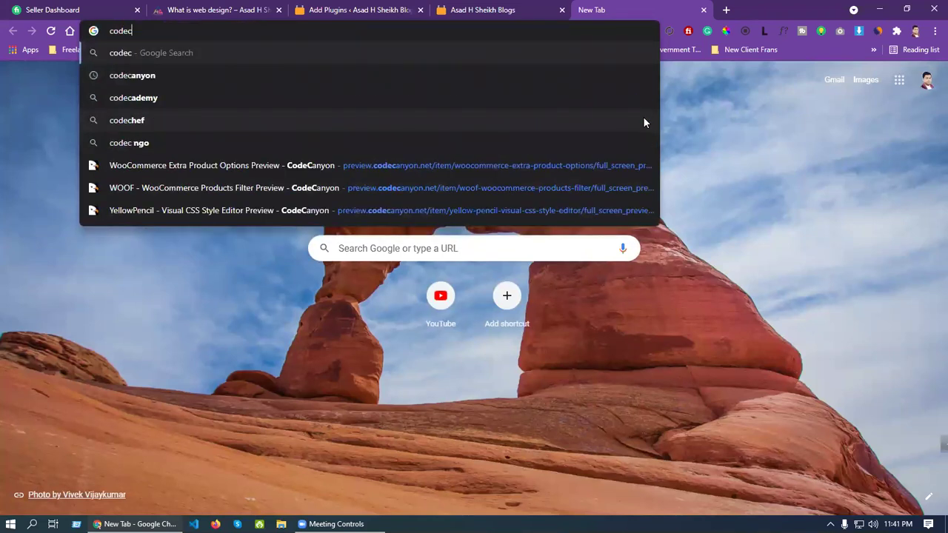
key("Down")
key("Return")
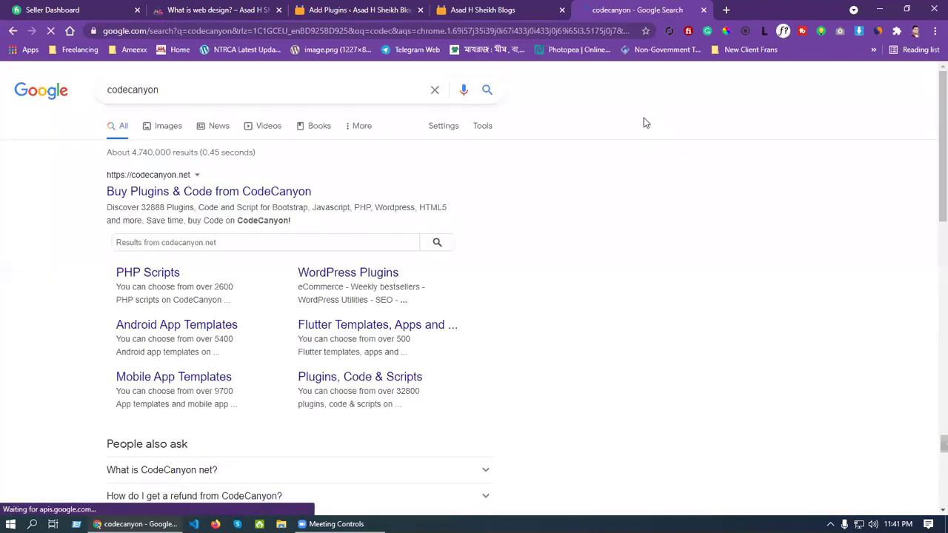
left_click(269, 194)
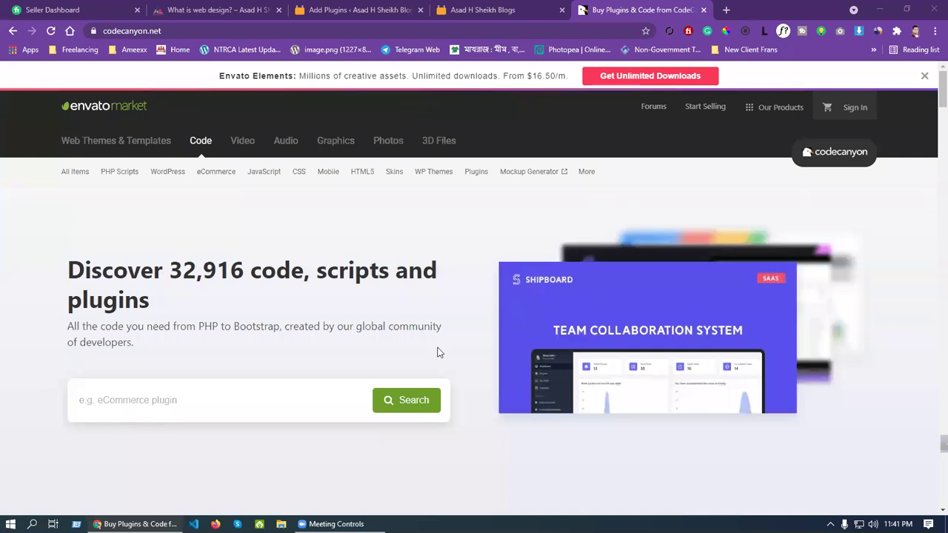
Step: Look through the CodeCanyon category cards and open the WordPress category
scroll(437, 352, "down", 6)
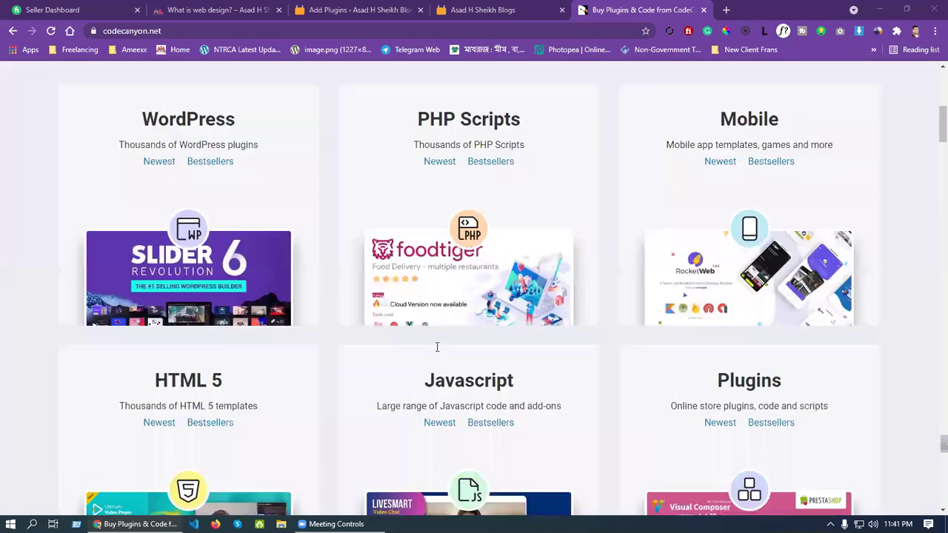
scroll(399, 338, "up", 2)
scroll(221, 299, "down", 1)
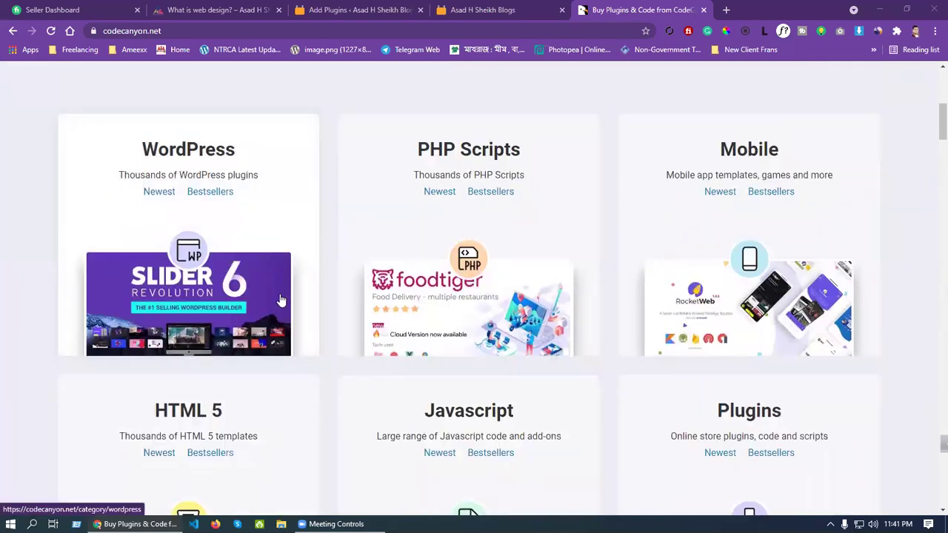
left_click(209, 152)
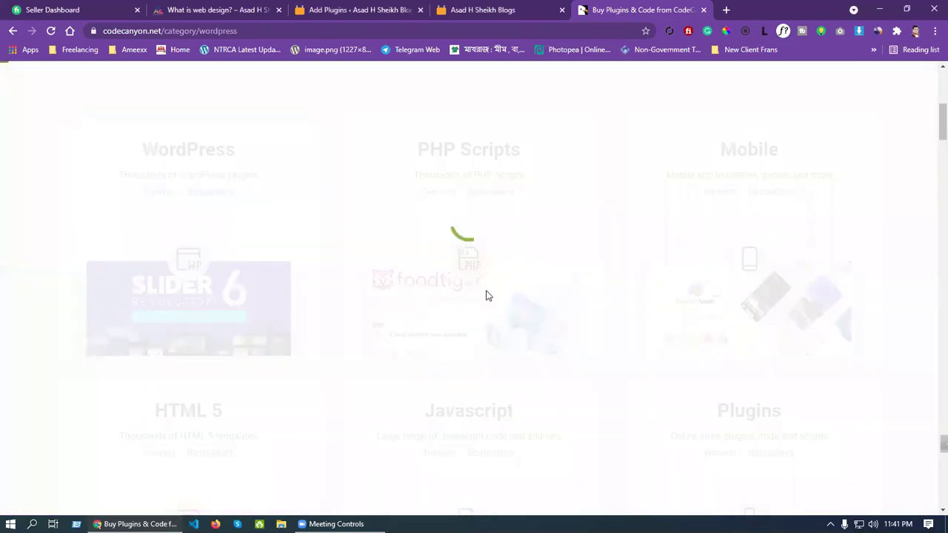
Step: Examine the paid WordPress plugins and their prices, from Weekly bestsellers to Hot under $19, including the popular searches
scroll(486, 292, "down", 3)
scroll(491, 300, "down", 5)
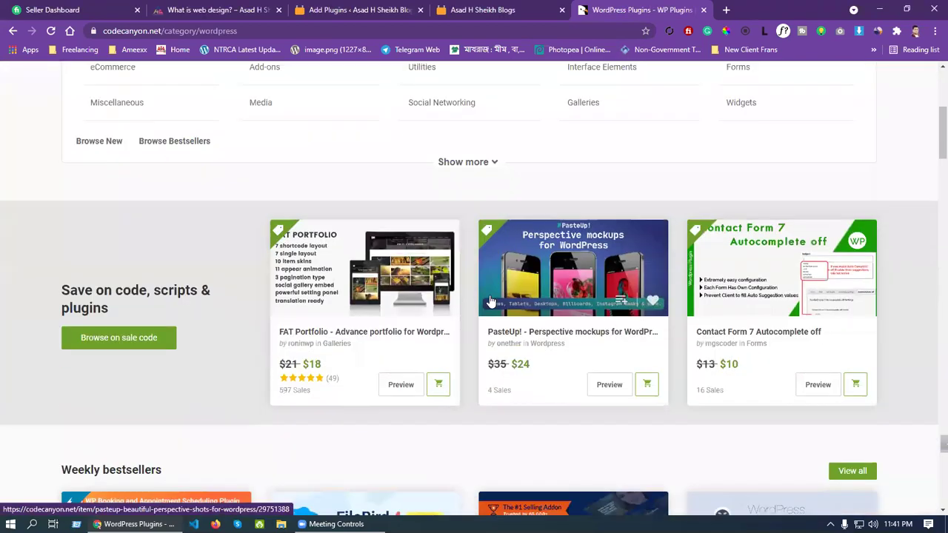
scroll(520, 299, "down", 2)
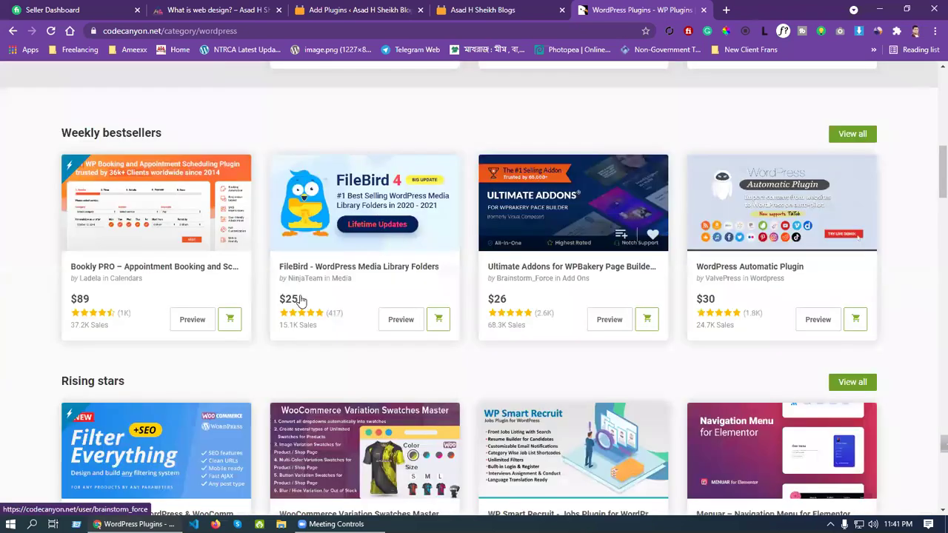
scroll(662, 330, "down", 8)
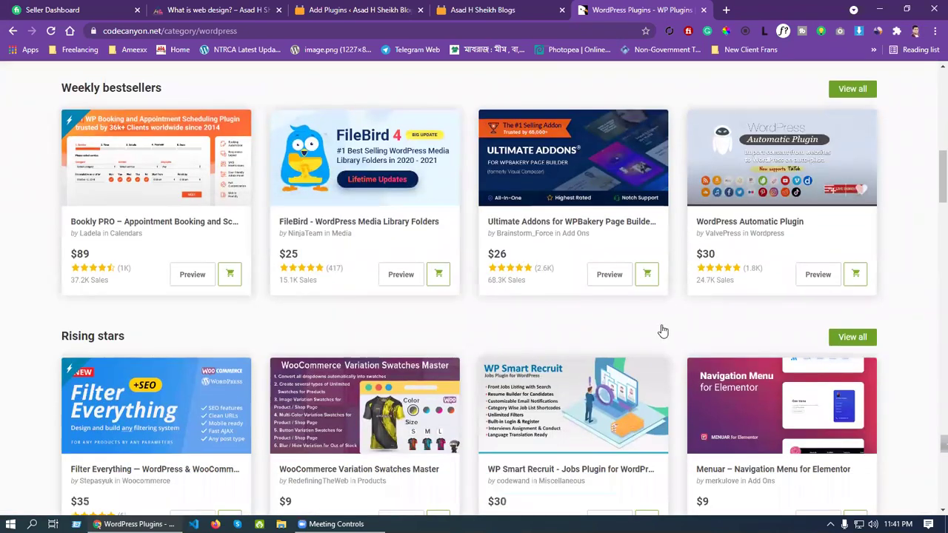
scroll(650, 336, "down", 4)
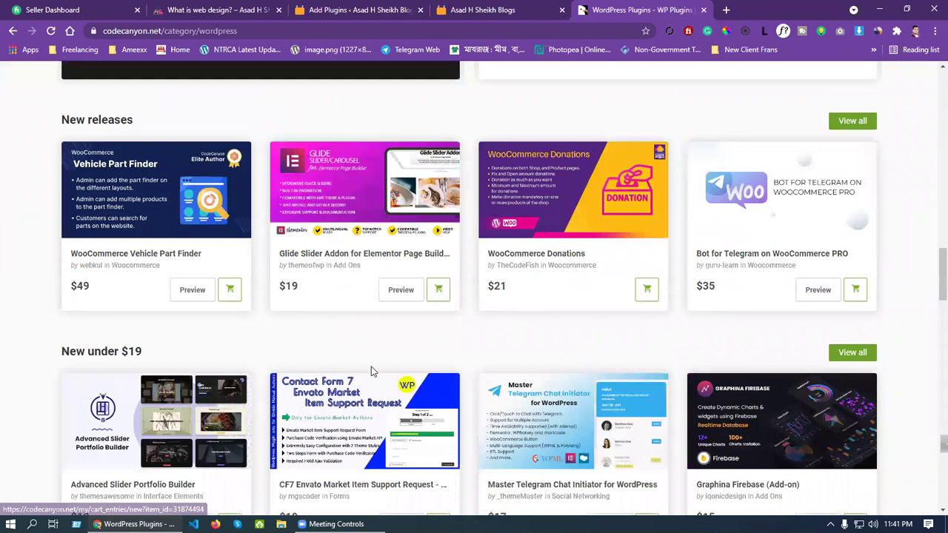
scroll(582, 313, "down", 5)
scroll(588, 314, "down", 6)
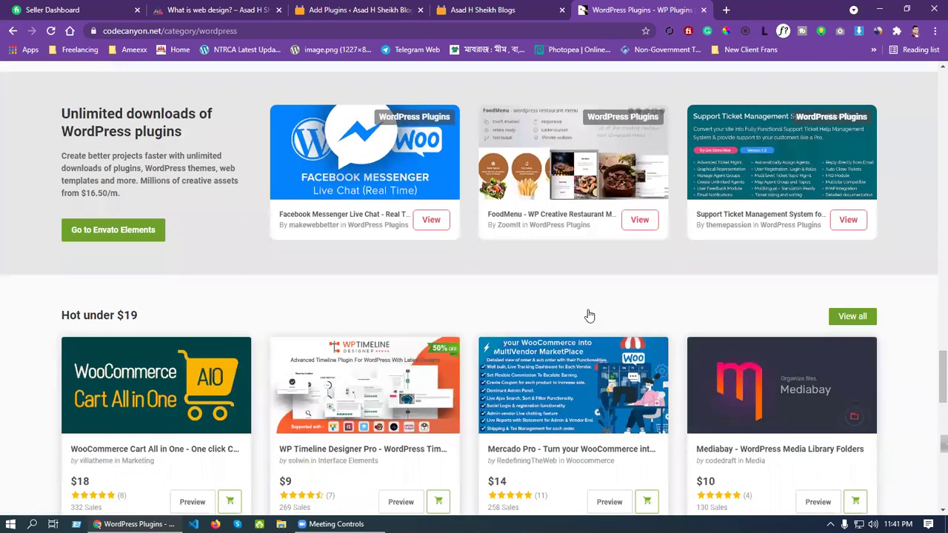
scroll(589, 316, "down", 2)
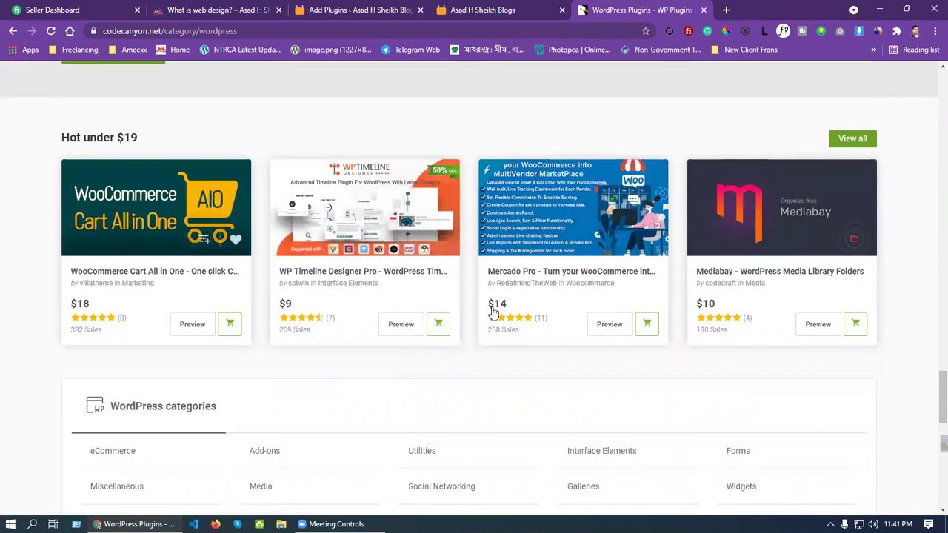
scroll(655, 314, "up", 5)
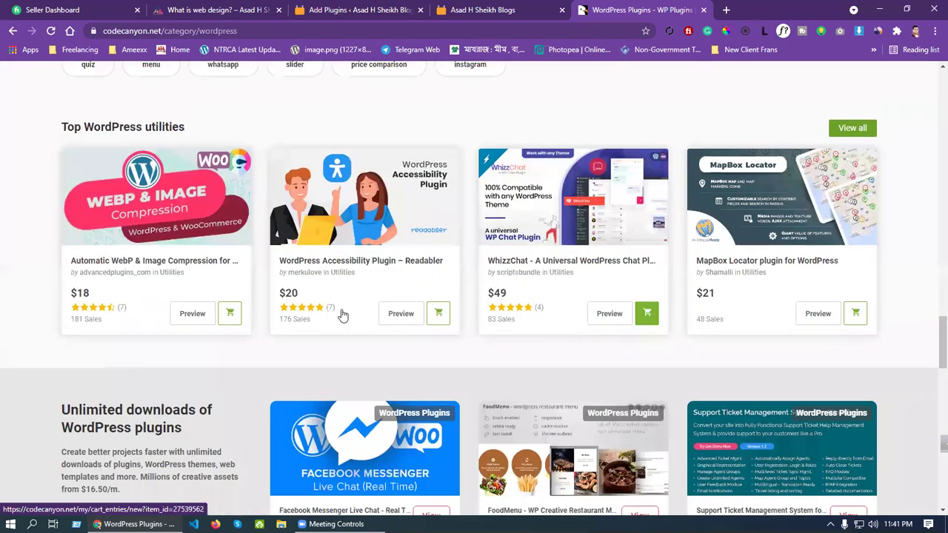
scroll(731, 307, "up", 3)
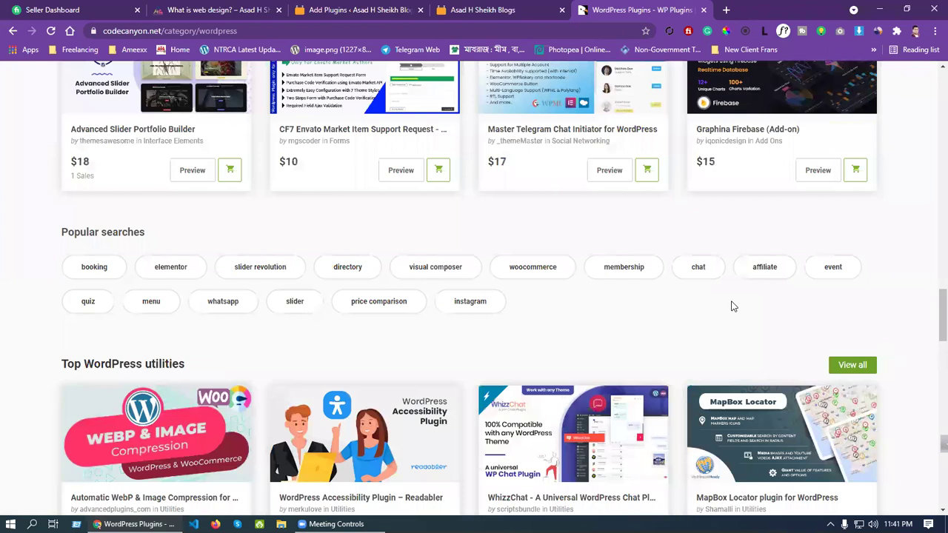
scroll(736, 306, "up", 2)
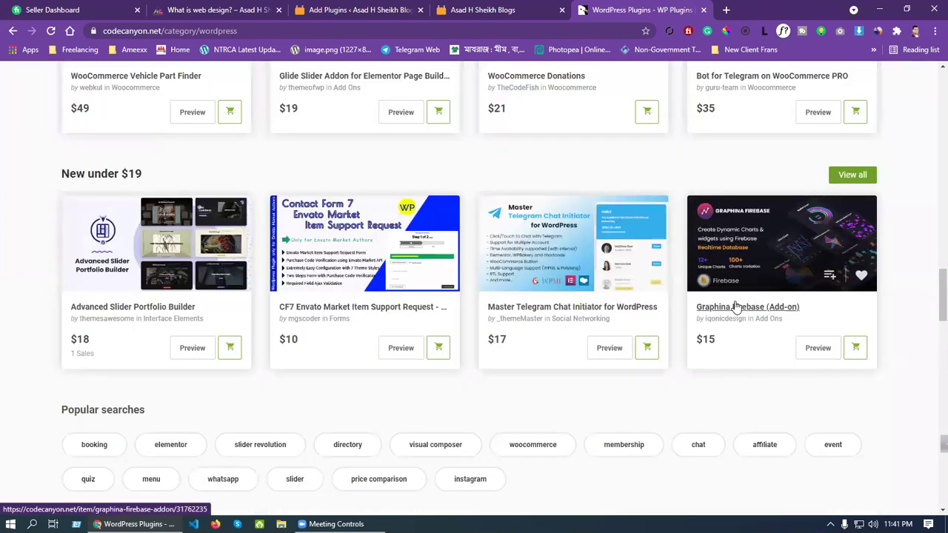
Step: Close the CodeCanyon page and return to the WordPress admin dashboard
left_click(703, 9)
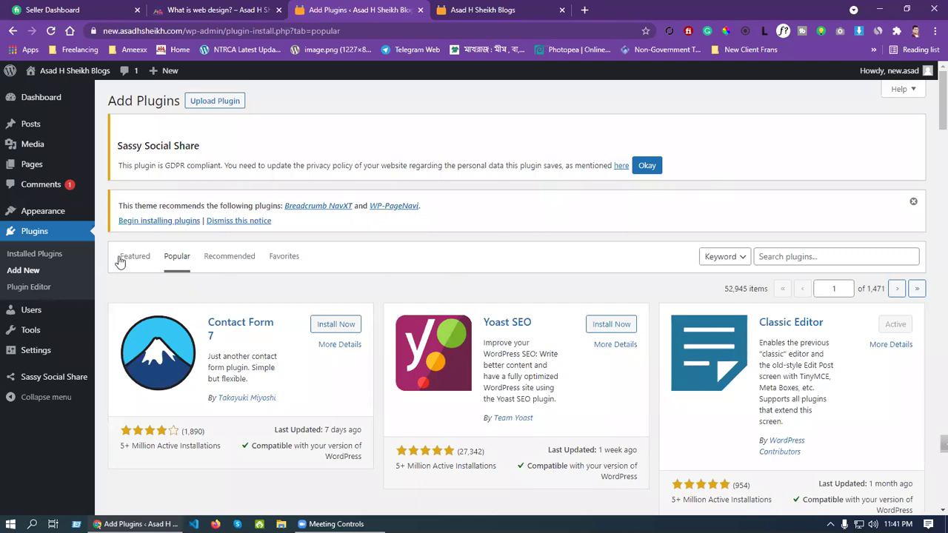
left_click(35, 101)
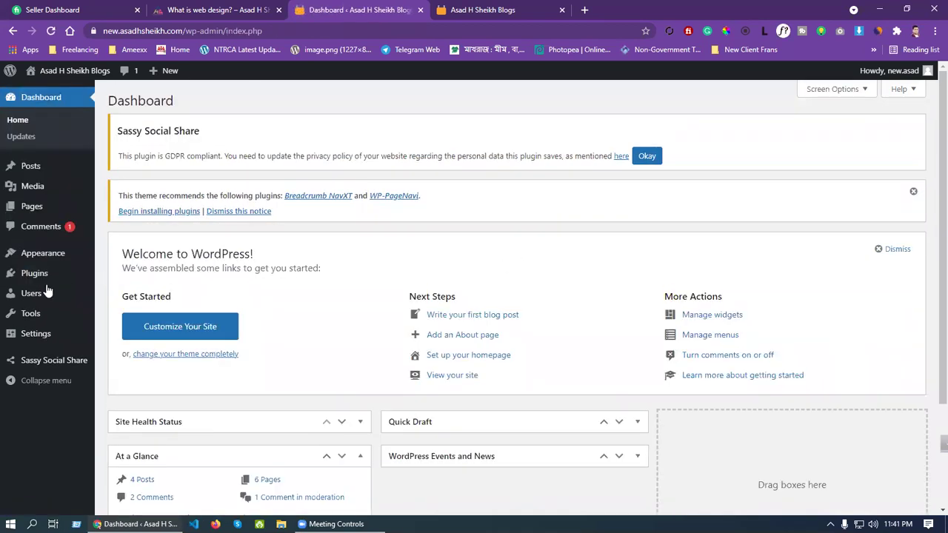
mouse_move(36, 279)
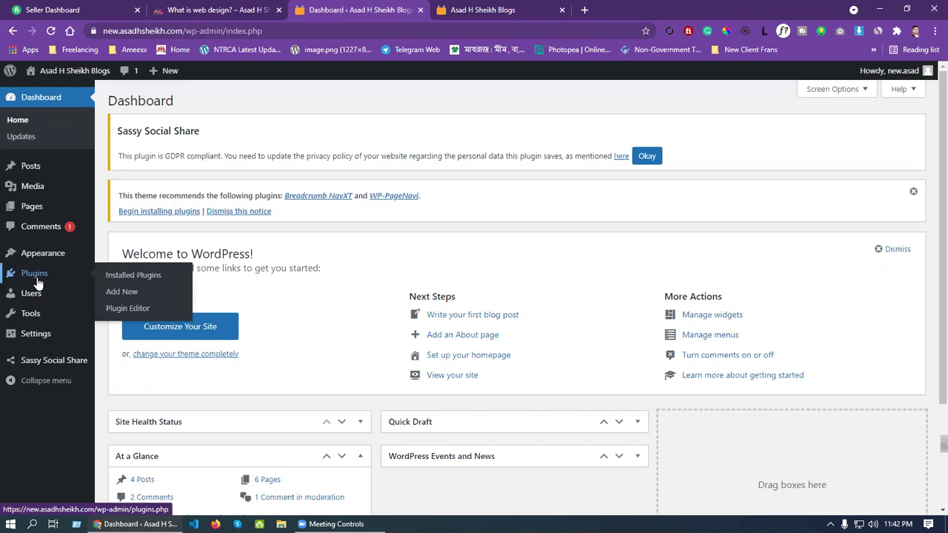
Step: Open the list of all users, and bring up the Add New User form to view its fields
mouse_move(28, 299)
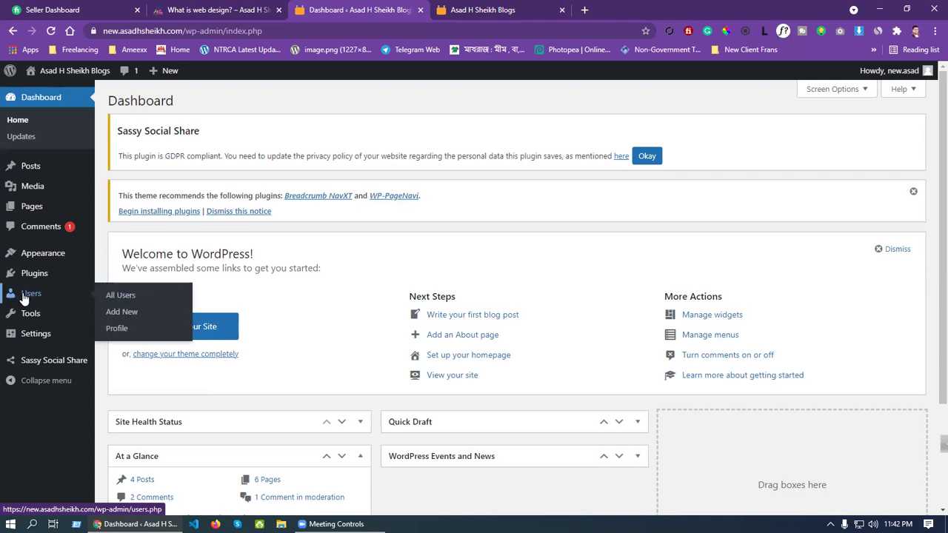
left_click(121, 296)
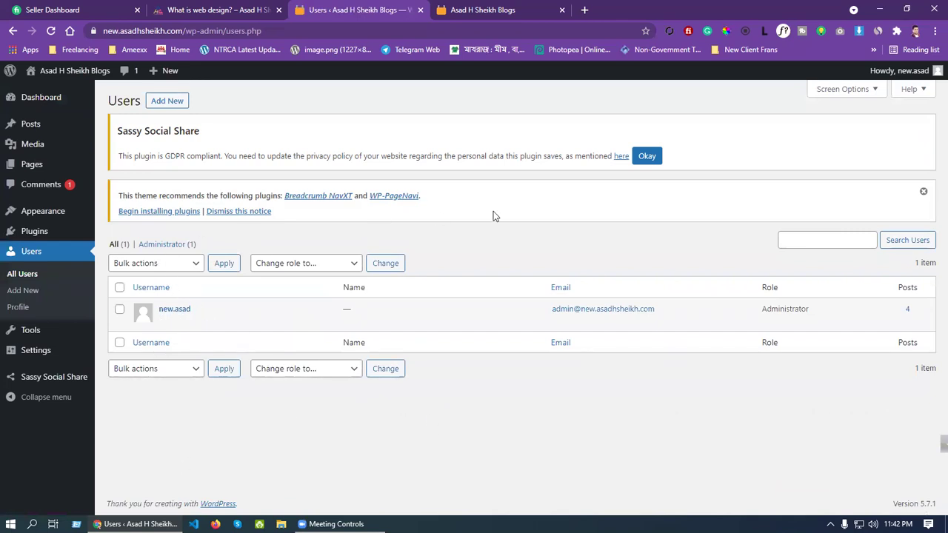
left_click(172, 103)
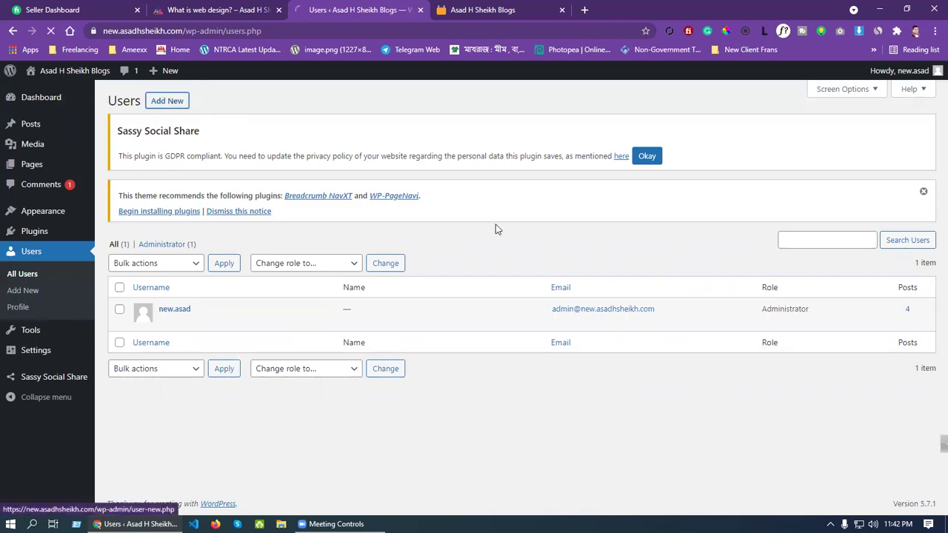
scroll(543, 298, "down", 2)
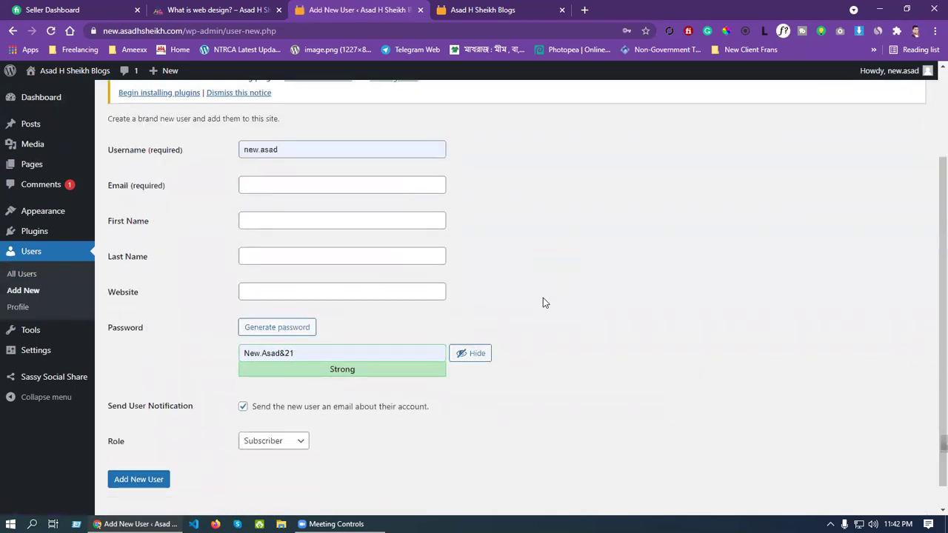
Step: Return to the list of all users and point out the recommended-plugins notice links by highlighting them, clearing the highlight
left_click(40, 279)
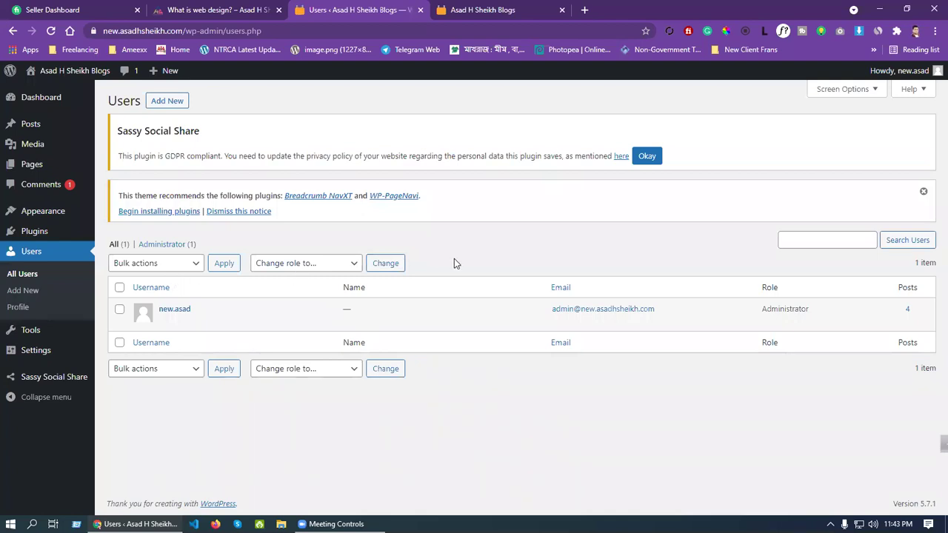
left_click_drag(272, 212, 119, 215)
left_click(330, 223)
left_click_drag(297, 215, 117, 224)
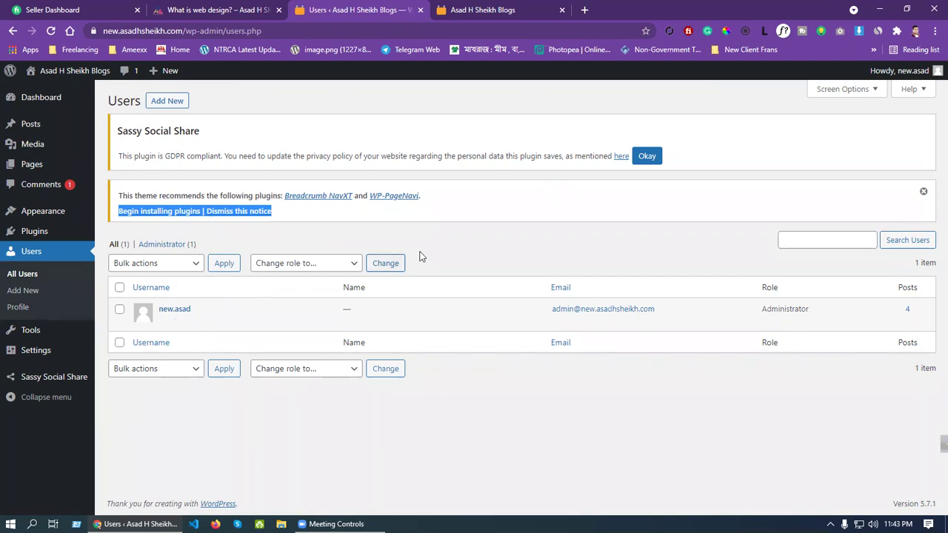
left_click(463, 247)
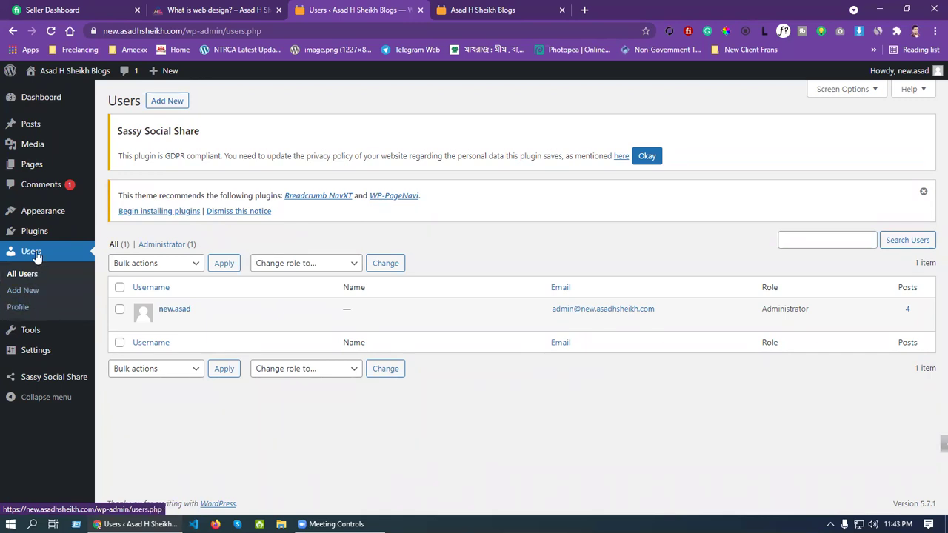
Step: Open the user profile settings and point out the Visual Editor option by highlighting its label and description, clearing the highlight
left_click(24, 312)
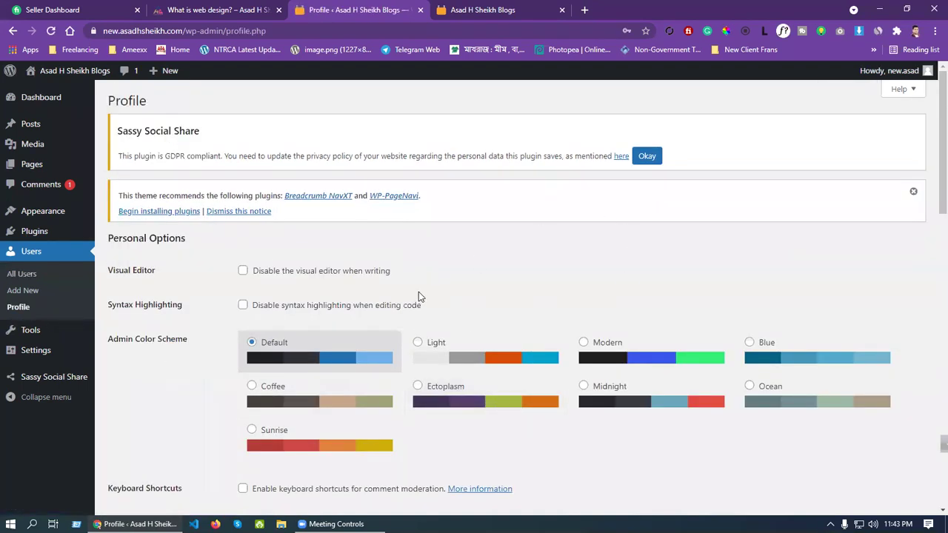
scroll(419, 292, "down", 2)
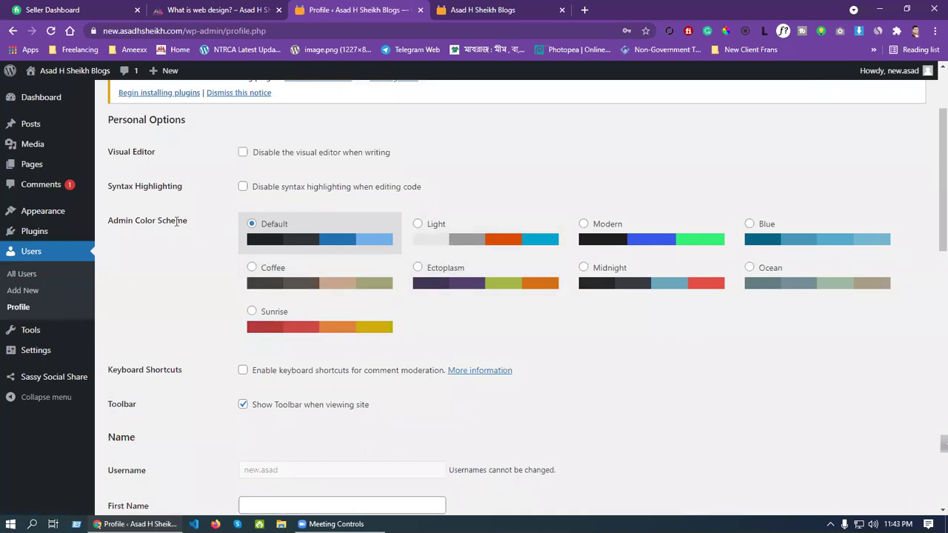
left_click_drag(117, 153, 186, 154)
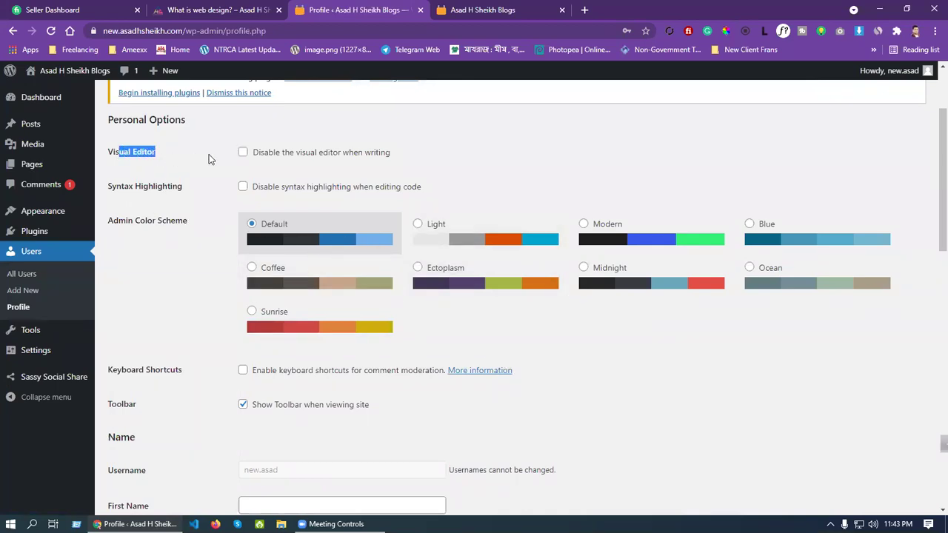
left_click_drag(276, 153, 438, 148)
left_click(451, 154)
left_click_drag(258, 153, 452, 152)
left_click(451, 153)
left_click_drag(382, 159, 255, 159)
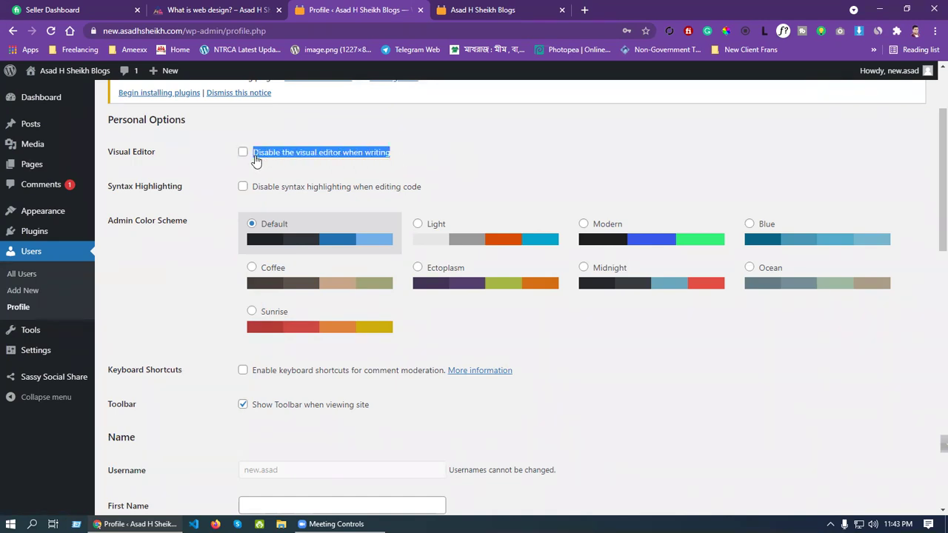
left_click(160, 164)
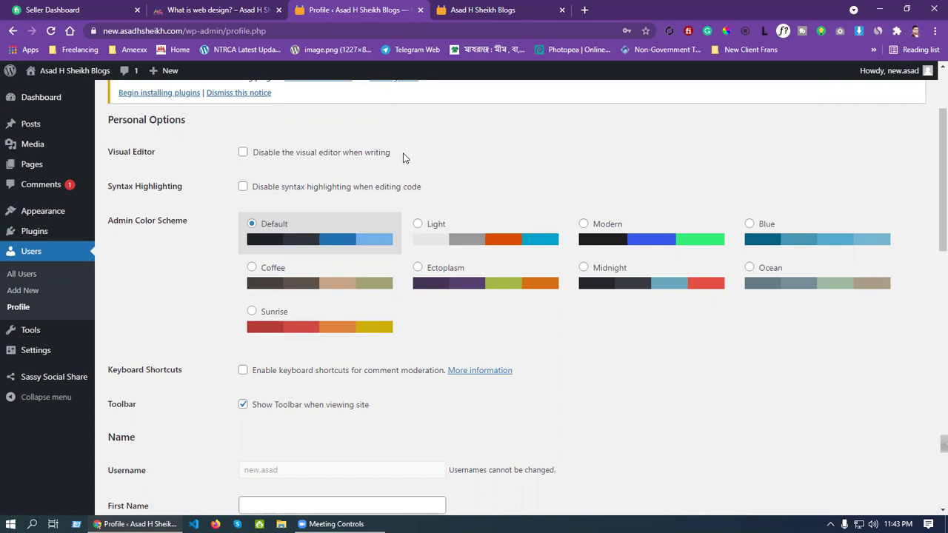
left_click_drag(404, 158, 292, 160)
left_click(301, 177)
Step: Point out the Syntax Highlighting option and the Admin Color Scheme label by highlighting their text, and dismiss the chat notification
left_click_drag(281, 188, 257, 191)
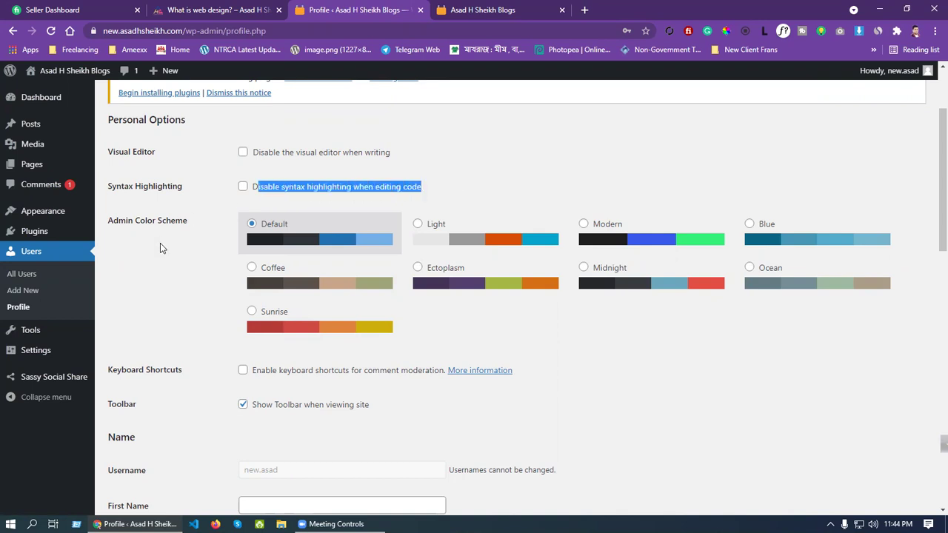
left_click_drag(136, 220, 189, 225)
left_click(203, 226)
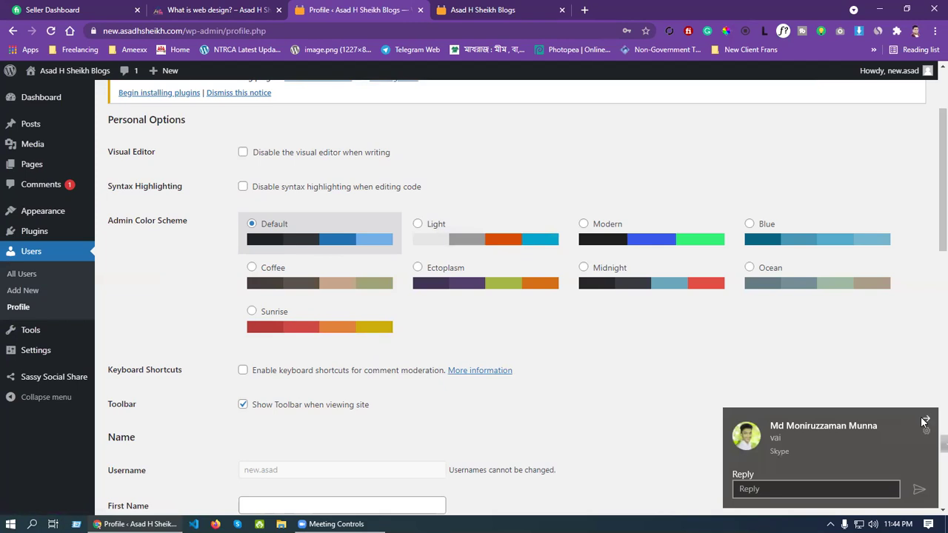
left_click(925, 420)
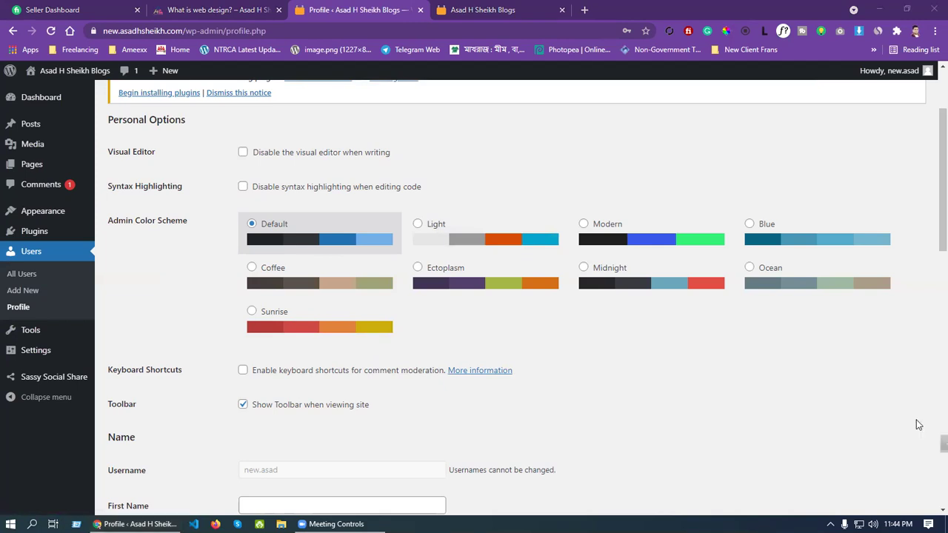
Step: Preview the Light, Modern, Blue, Ocean and Midnight admin color schemes, dismiss the chat notification, and return to the Default scheme
left_click(418, 224)
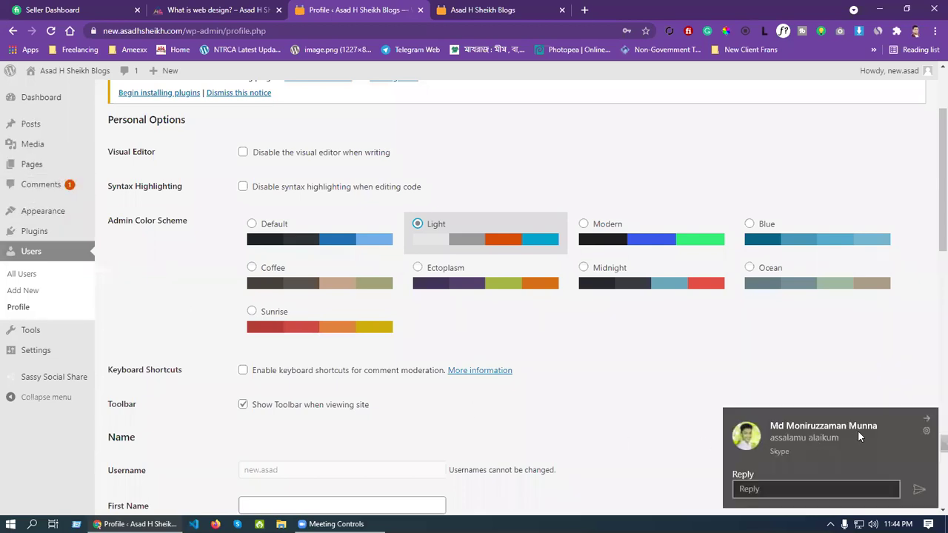
left_click(928, 421)
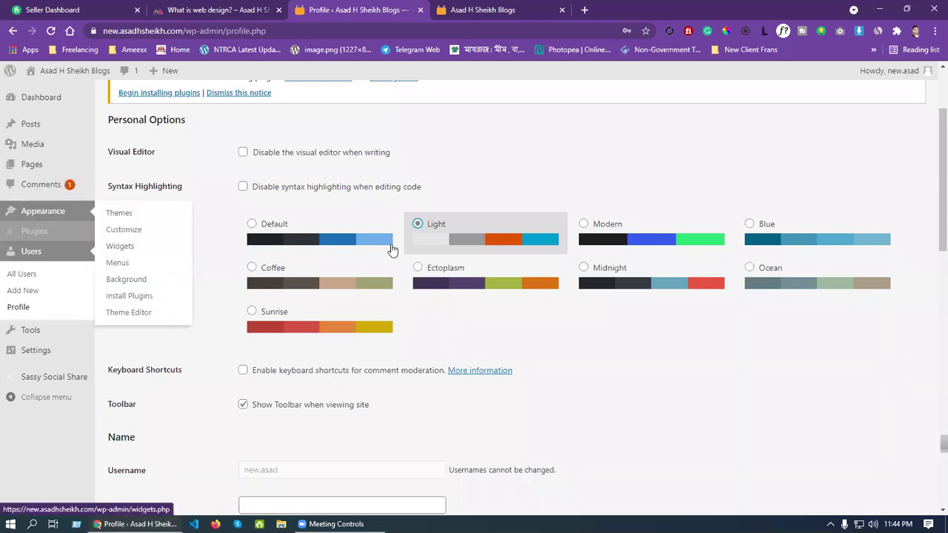
left_click(581, 230)
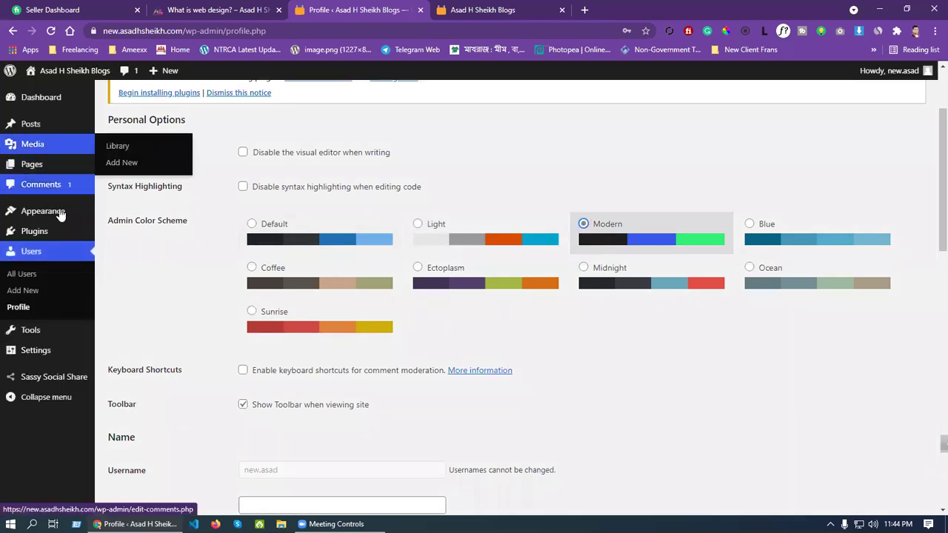
left_click(750, 224)
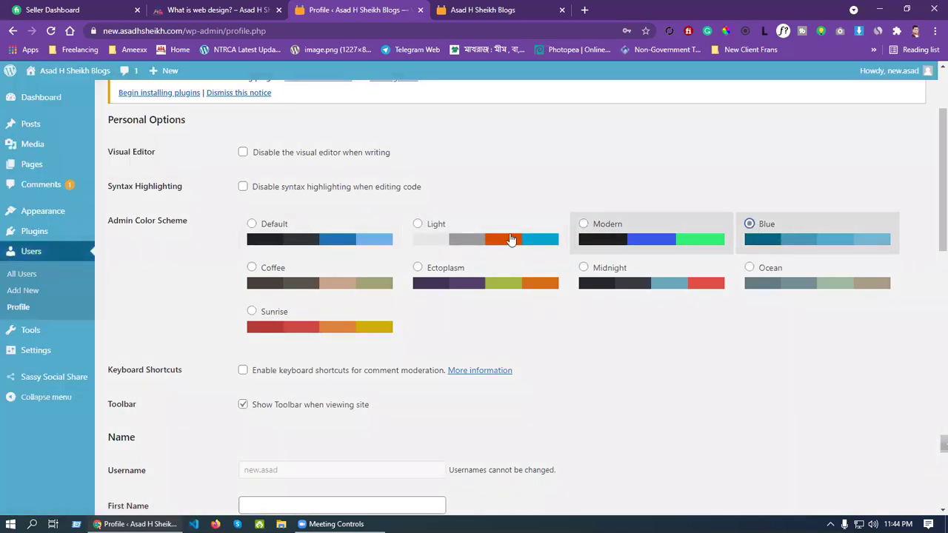
left_click(751, 271)
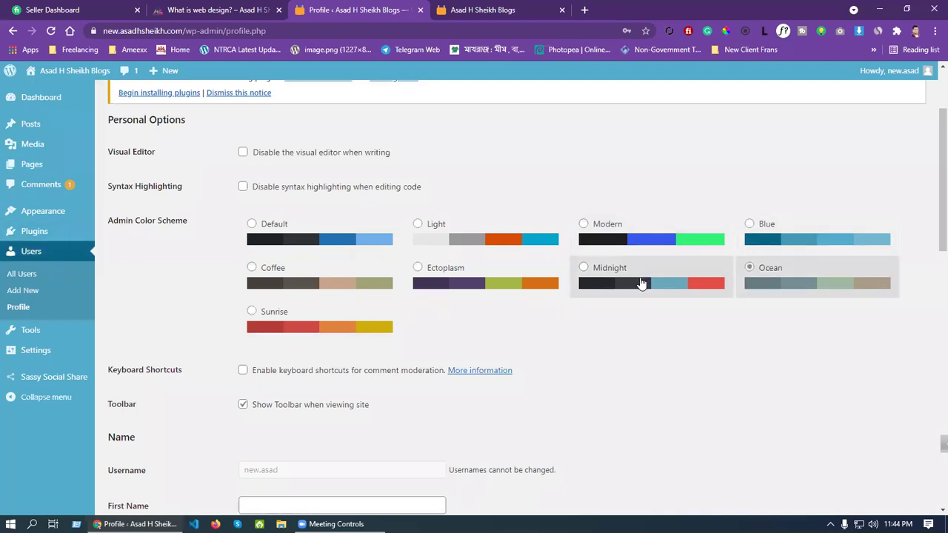
left_click(584, 270)
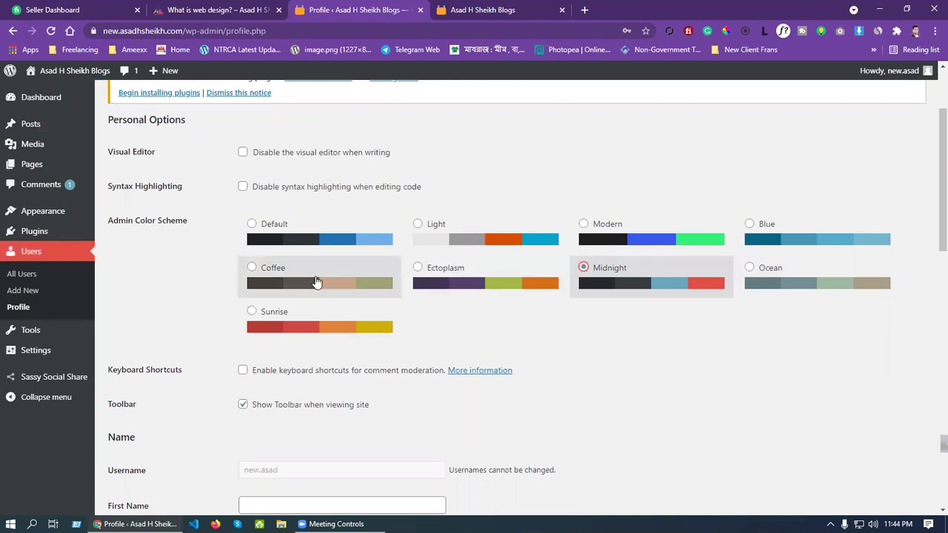
left_click(251, 224)
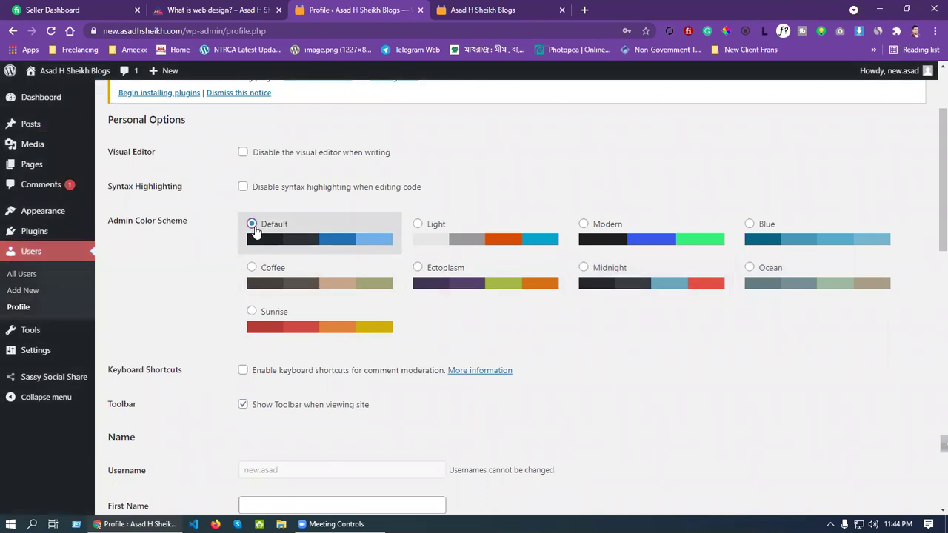
Step: Preview the Ectoplasm and Coffee admin color schemes, and restore the Default scheme
left_click(418, 270)
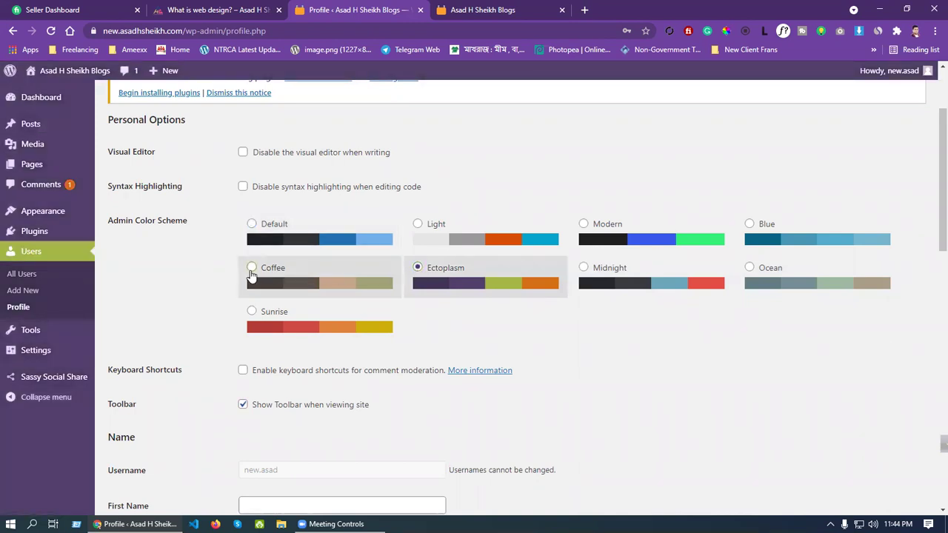
left_click(251, 270)
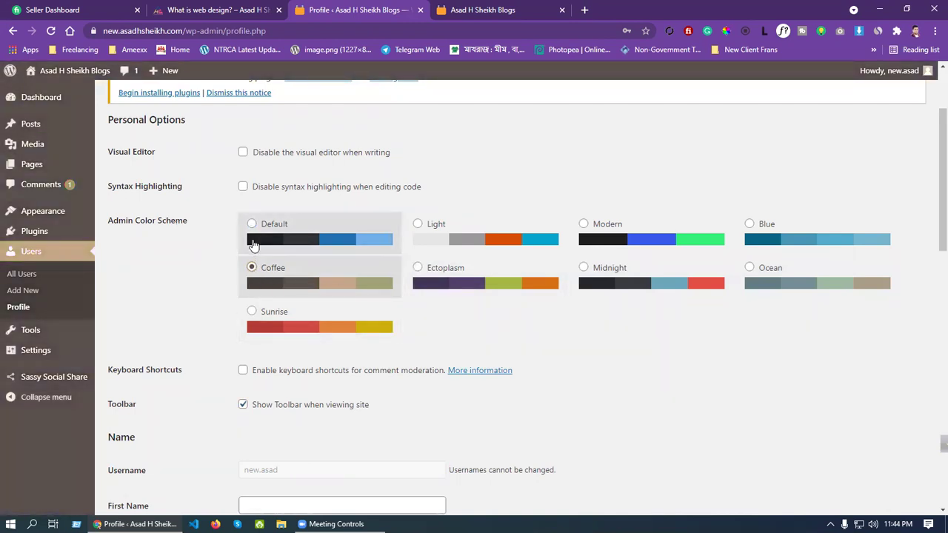
left_click(252, 224)
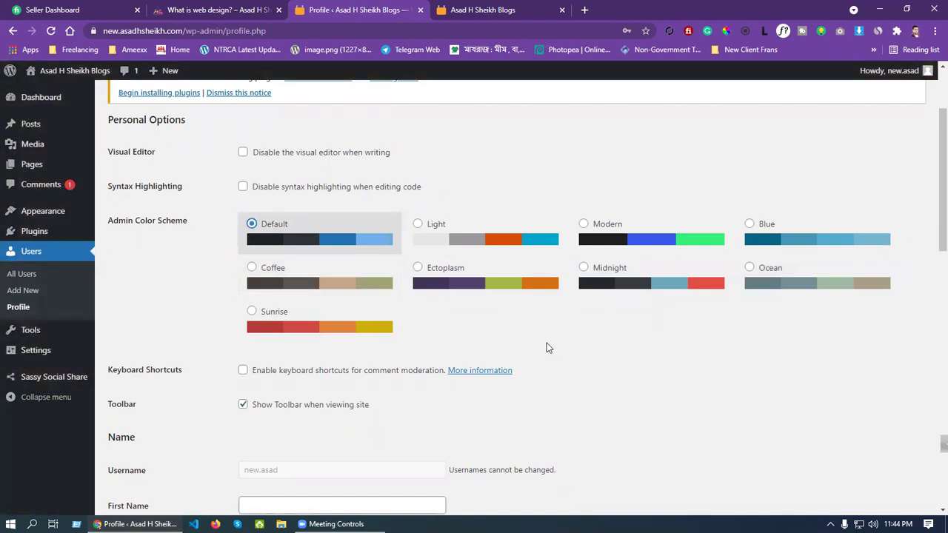
Step: Review the profile's Personal Options and Name sections, pointing out the locked Username field
scroll(556, 346, "down", 1)
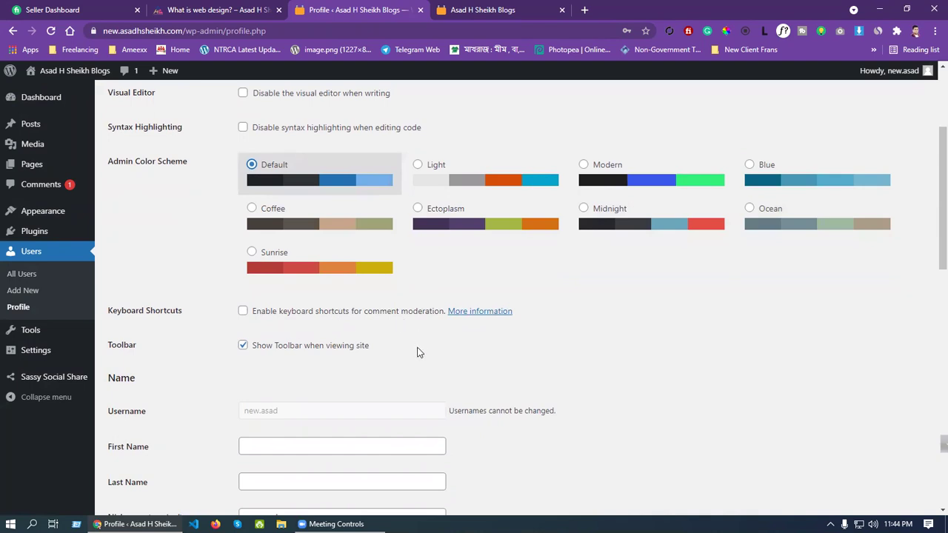
scroll(419, 353, "down", 1)
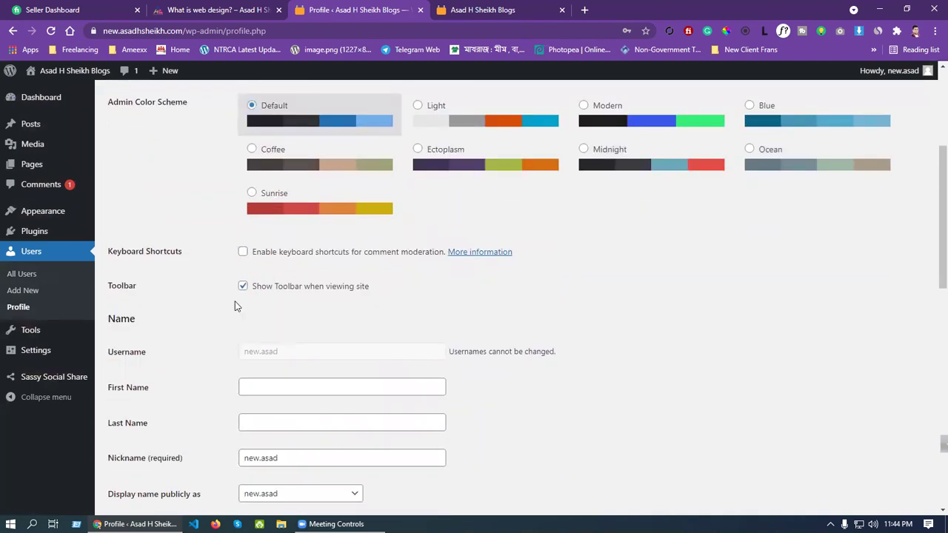
scroll(400, 316, "up", 4)
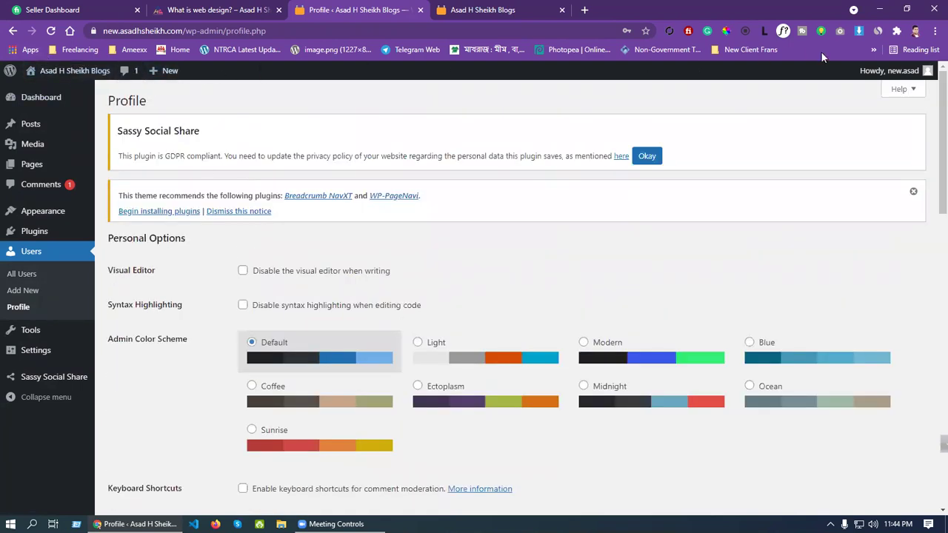
scroll(358, 295, "down", 1)
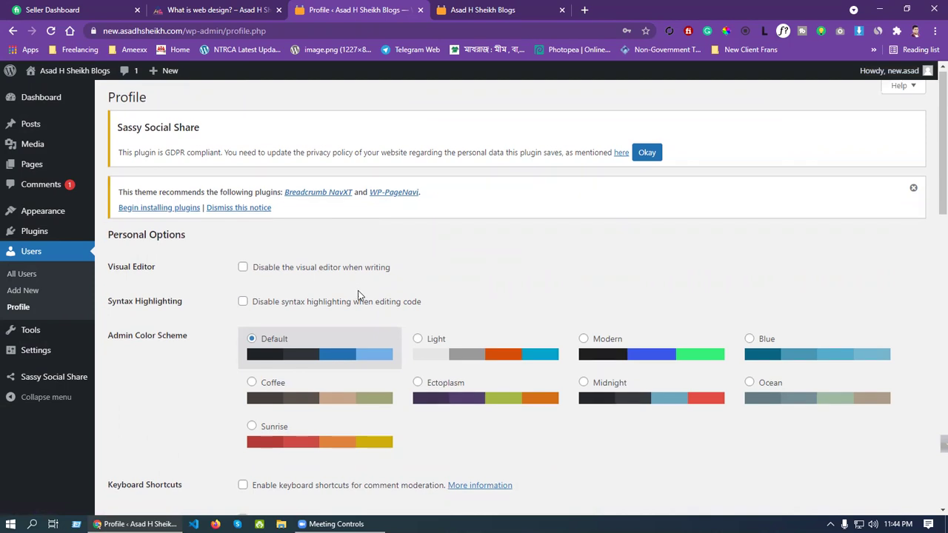
scroll(357, 294, "down", 4)
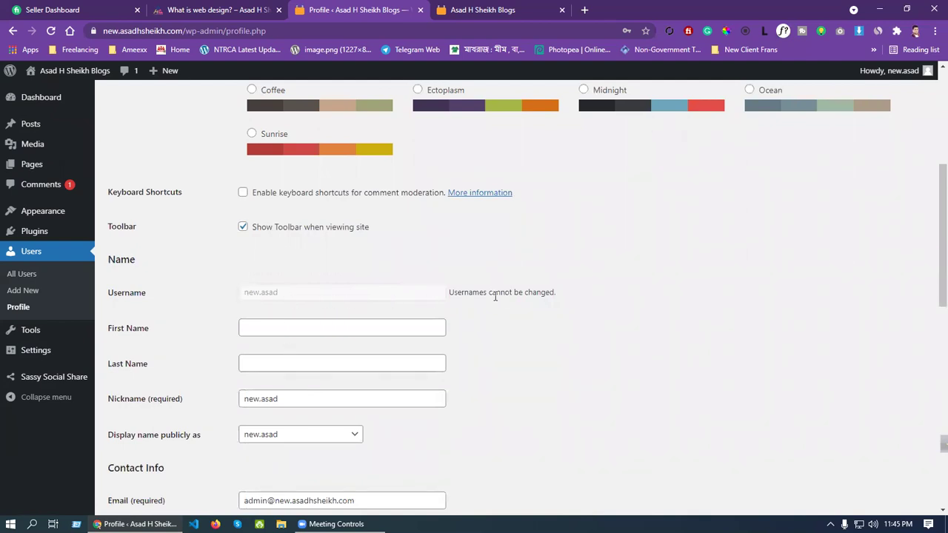
left_click(236, 297)
left_click_drag(306, 290, 228, 300)
left_click(233, 315)
scroll(541, 343, "down", 1)
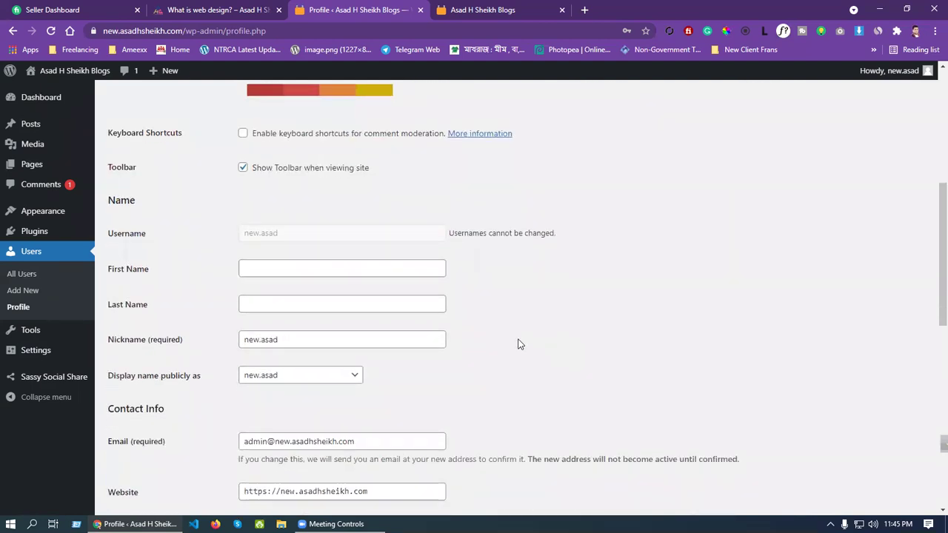
Step: Fill in the profile's first name and last name, and replace the nickname with the user's short name
left_click(310, 273)
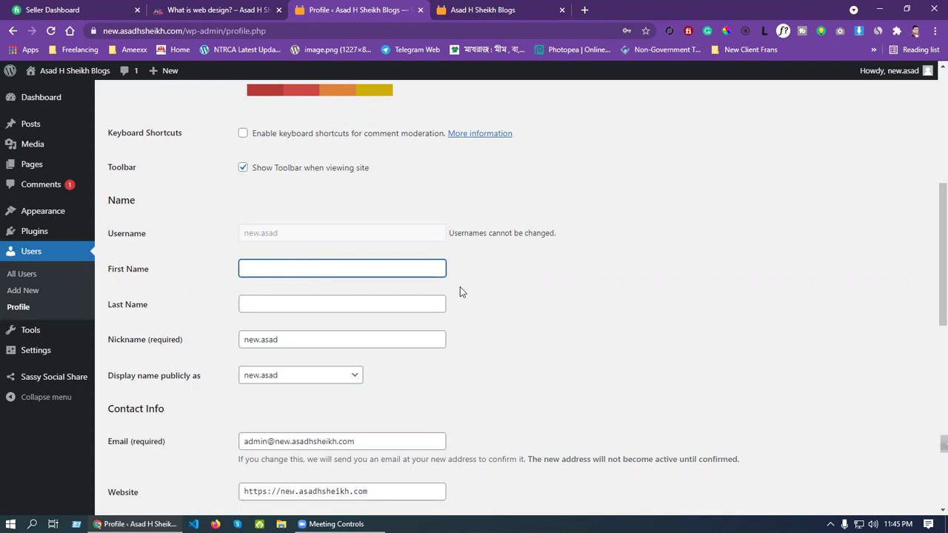
type("ad")
left_click(376, 309)
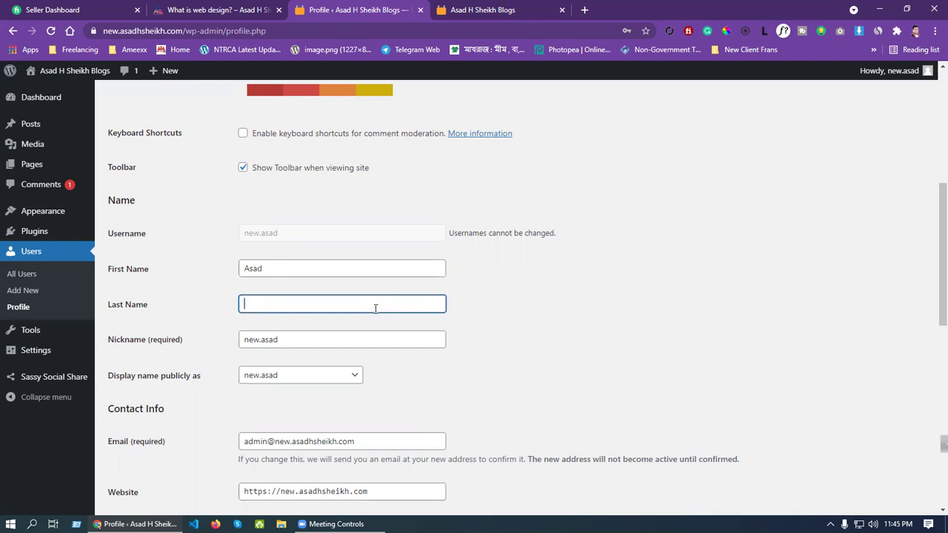
type("H Sheikh")
left_click(347, 342)
key("ctrl+a")
type("asads")
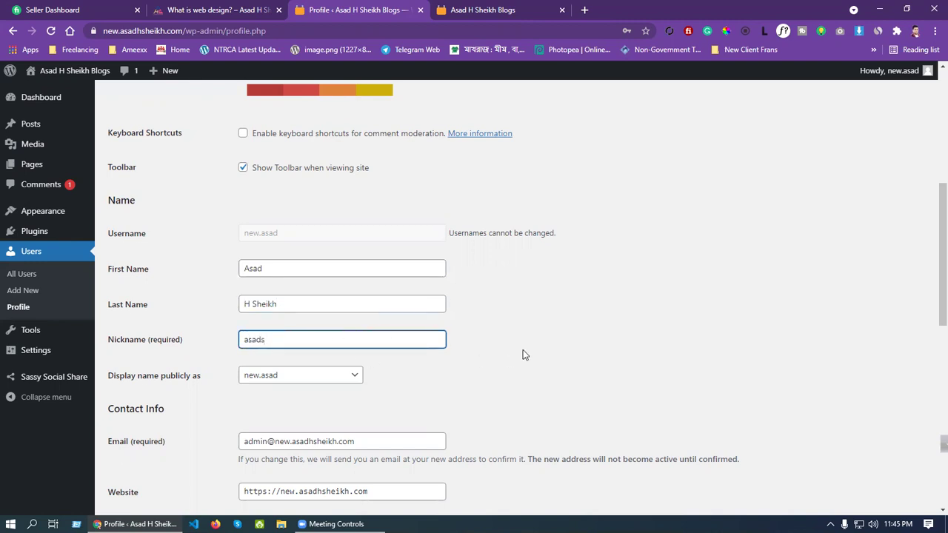
left_click(528, 353)
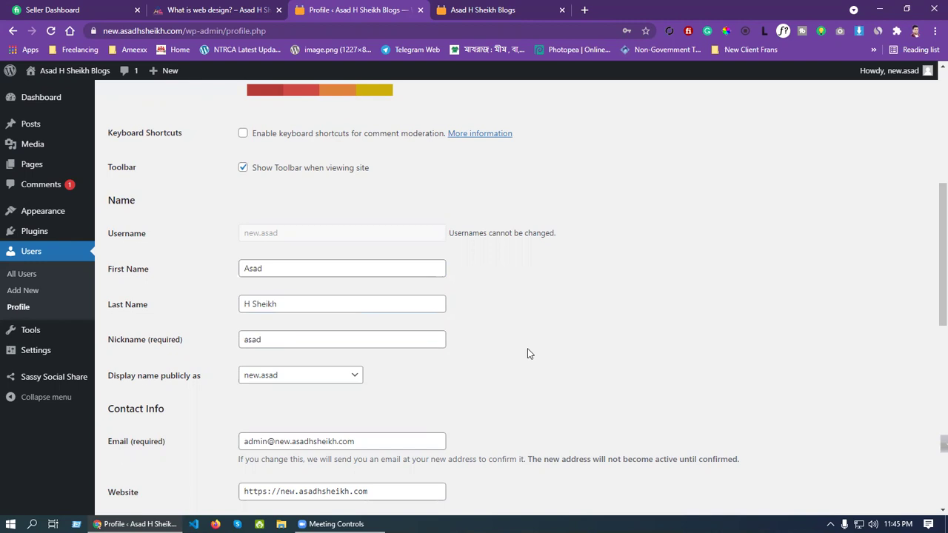
Step: Set the public display name to the first-name-then-last-name option and check the greeting in the admin bar
left_click(322, 379)
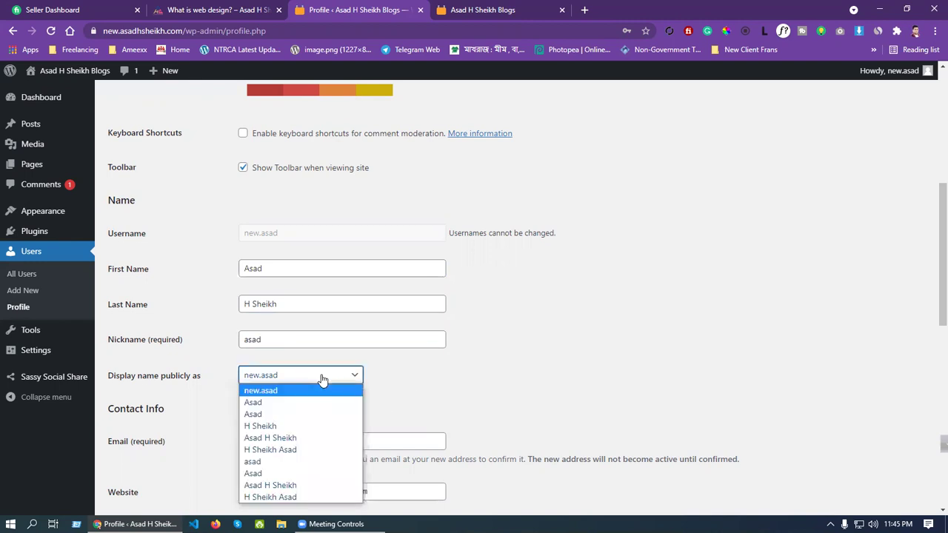
mouse_move(904, 74)
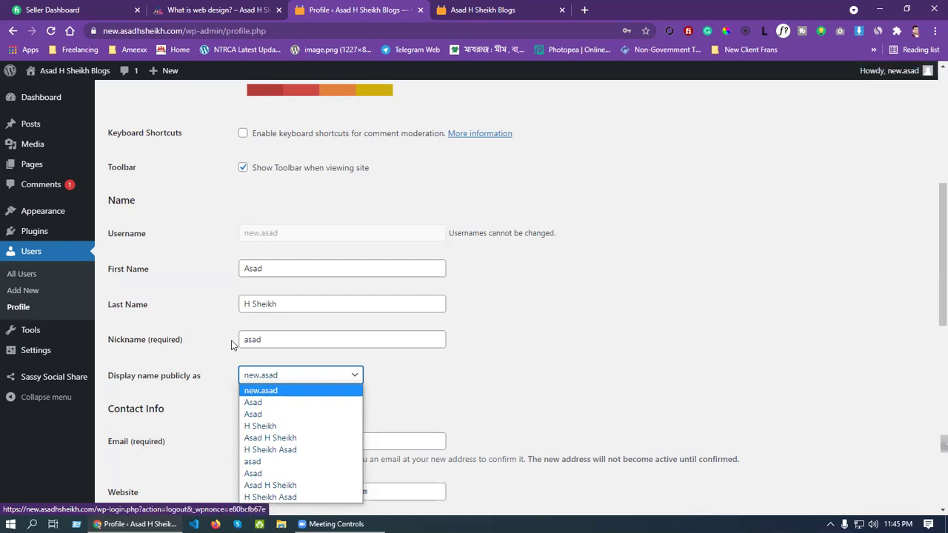
left_click(308, 438)
mouse_move(849, 79)
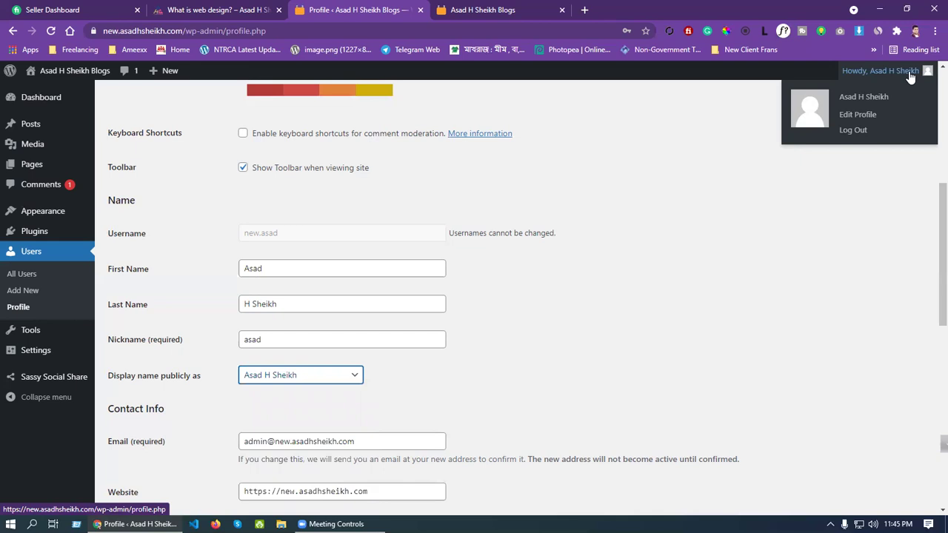
Step: Open the "Lorem ipsum dolor" post on the live site and examine the author name in its post details
left_click(510, 10)
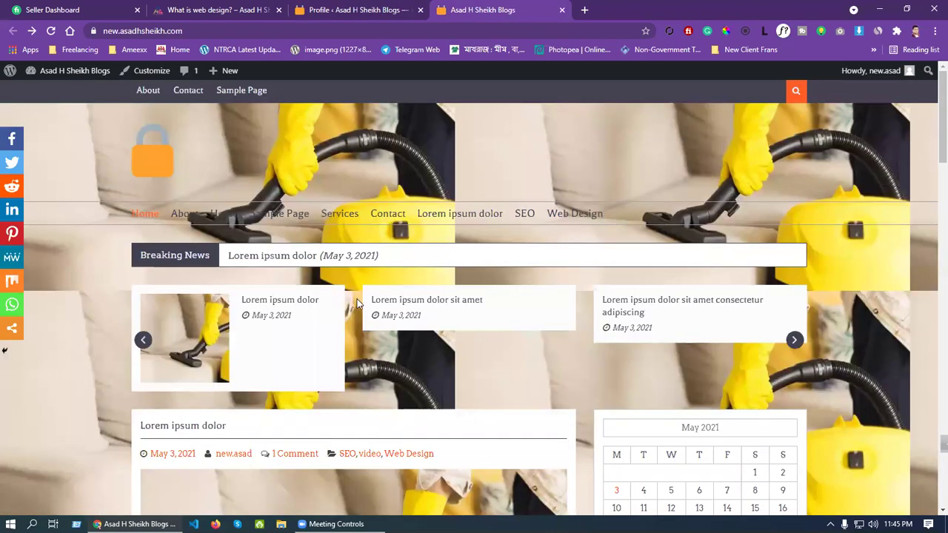
scroll(370, 318, "down", 2)
scroll(360, 333, "down", 2)
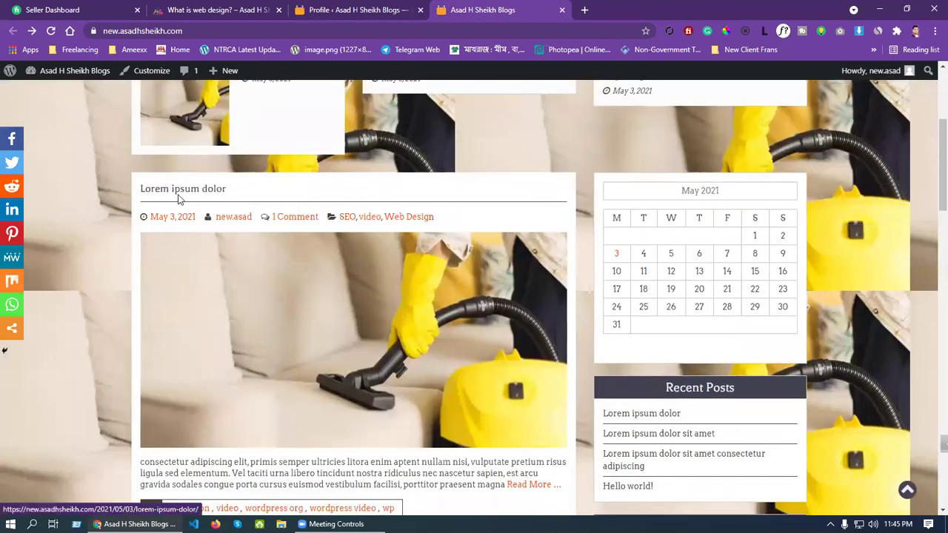
left_click(173, 189)
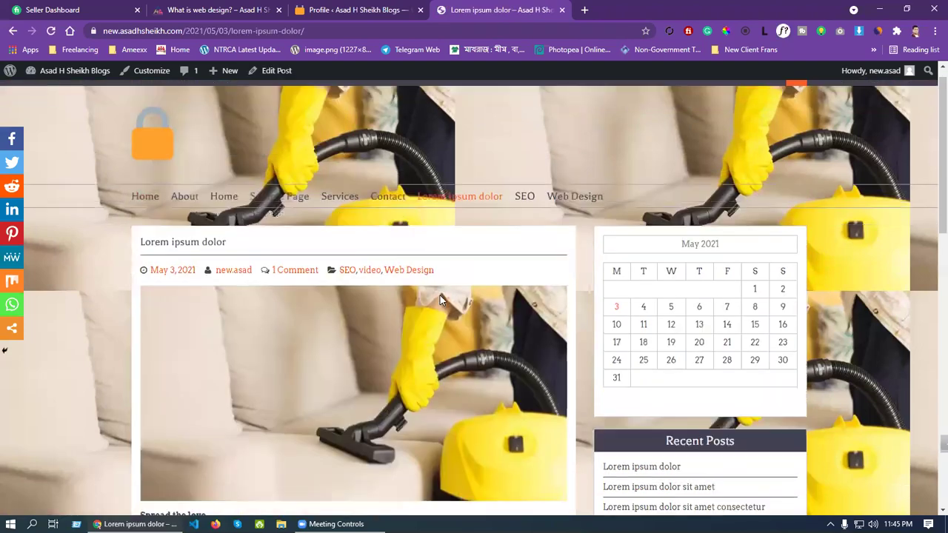
scroll(439, 295, "down", 2)
scroll(143, 380, "down", 1)
scroll(250, 366, "down", 1)
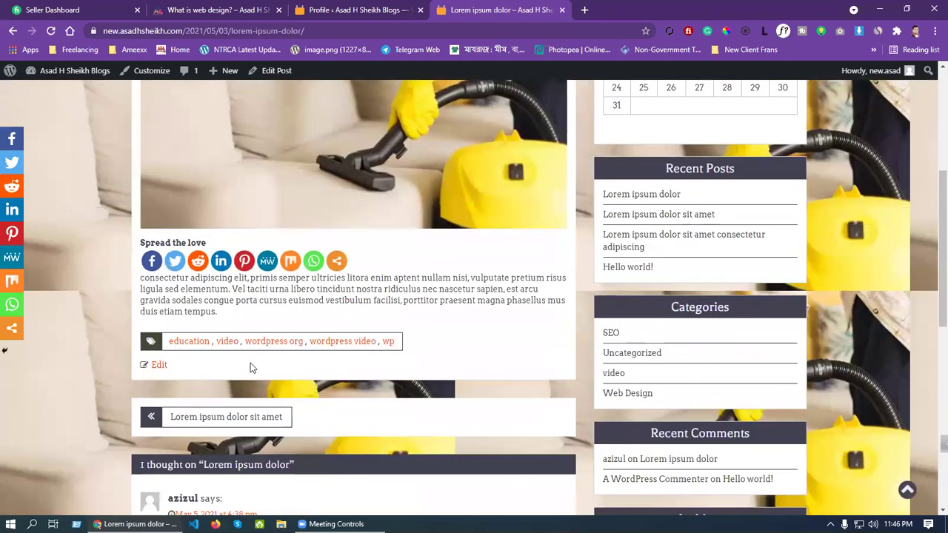
scroll(251, 363, "up", 3)
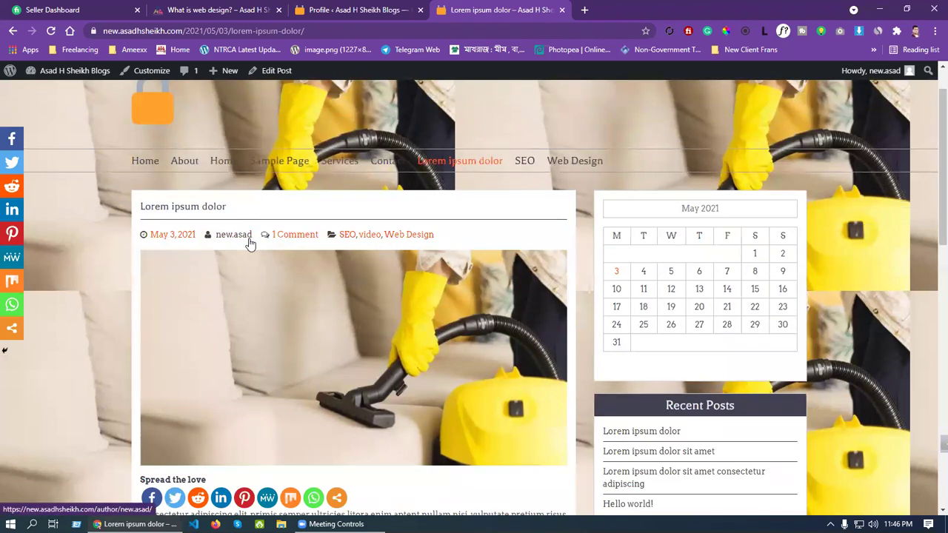
Step: Return to the profile settings and save the updated profile
left_click(375, 19)
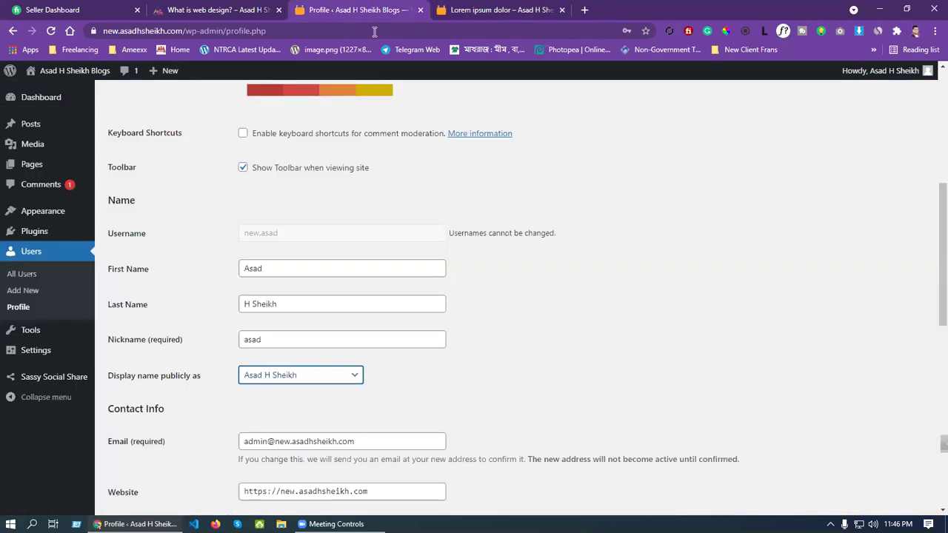
scroll(279, 393, "down", 6)
scroll(179, 450, "down", 2)
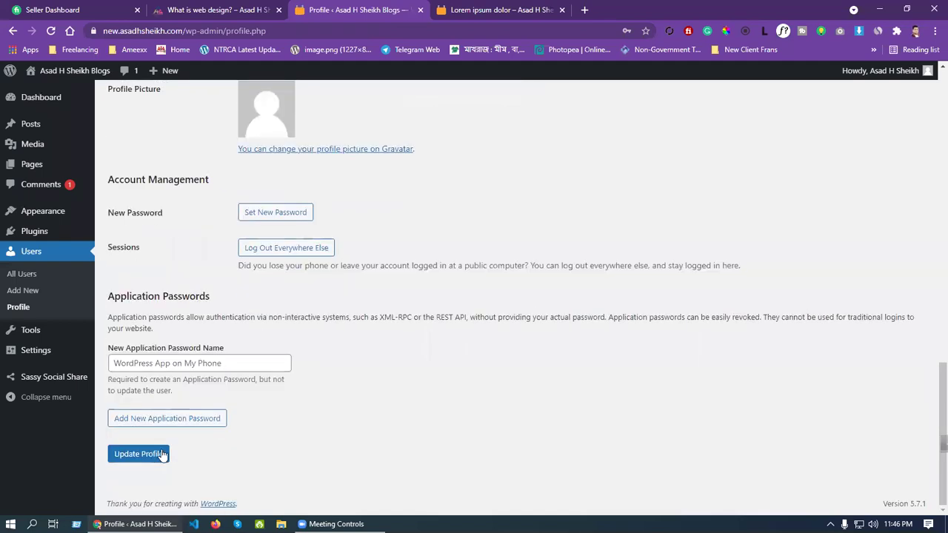
left_click(150, 451)
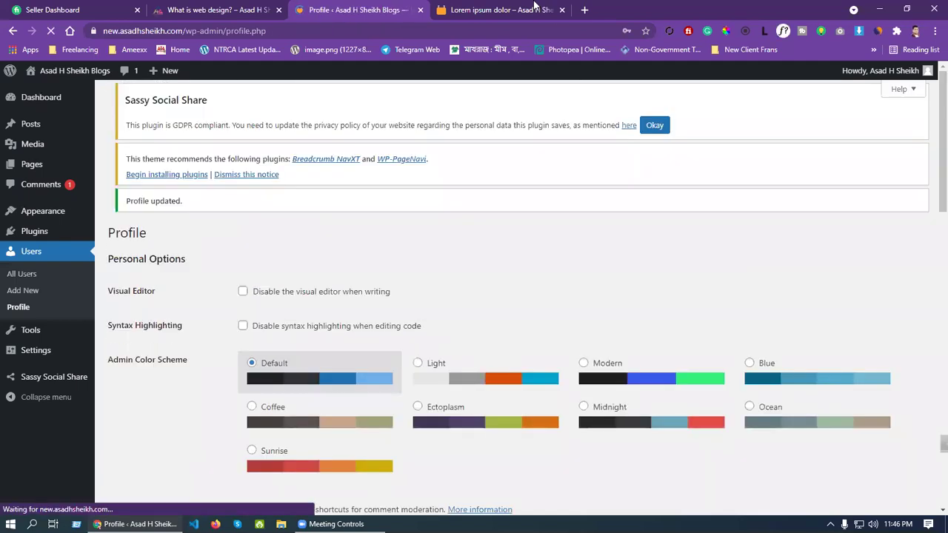
Step: Reload the "Lorem ipsum dolor" post on the live site and point out its author name by highlighting it
key("ctrl+Tab")
right_click(608, 131)
left_click(633, 164)
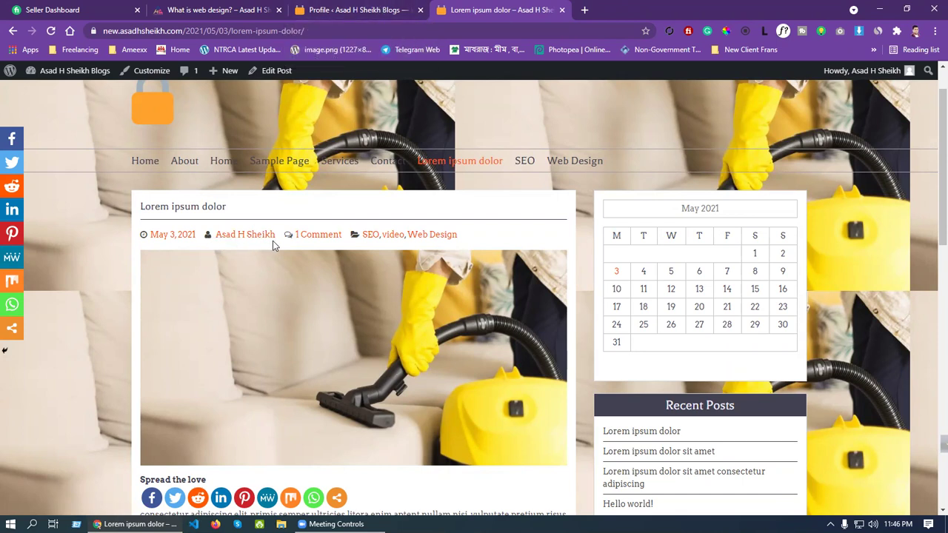
left_click_drag(267, 241, 224, 240)
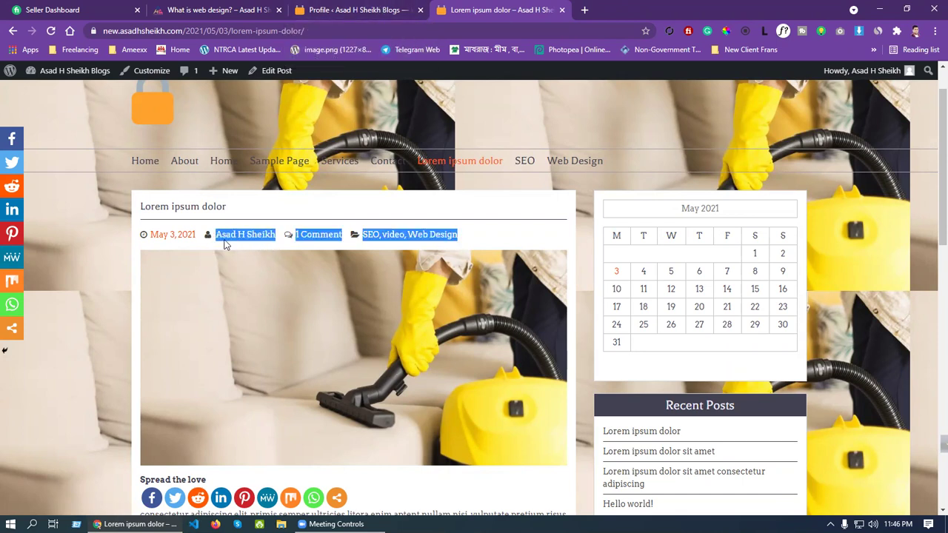
left_click(275, 223)
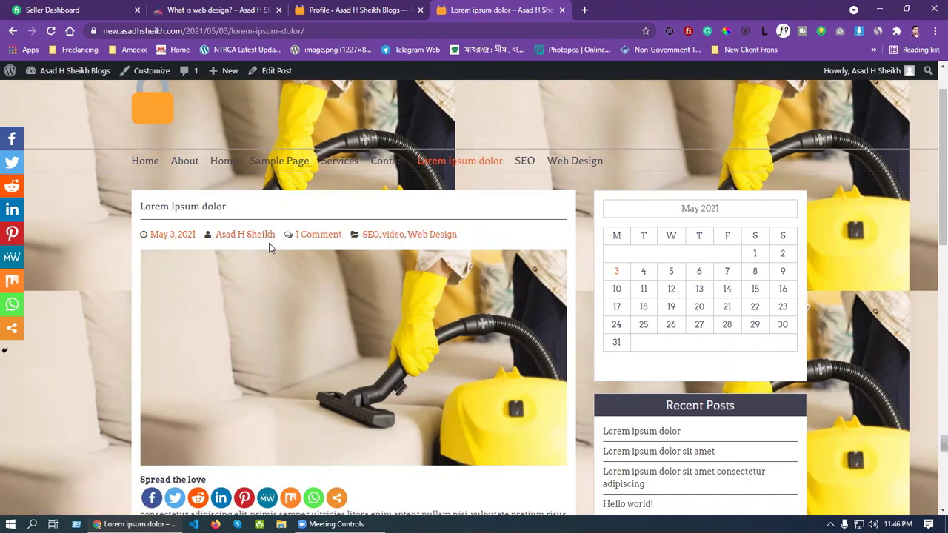
left_click_drag(231, 248, 217, 240)
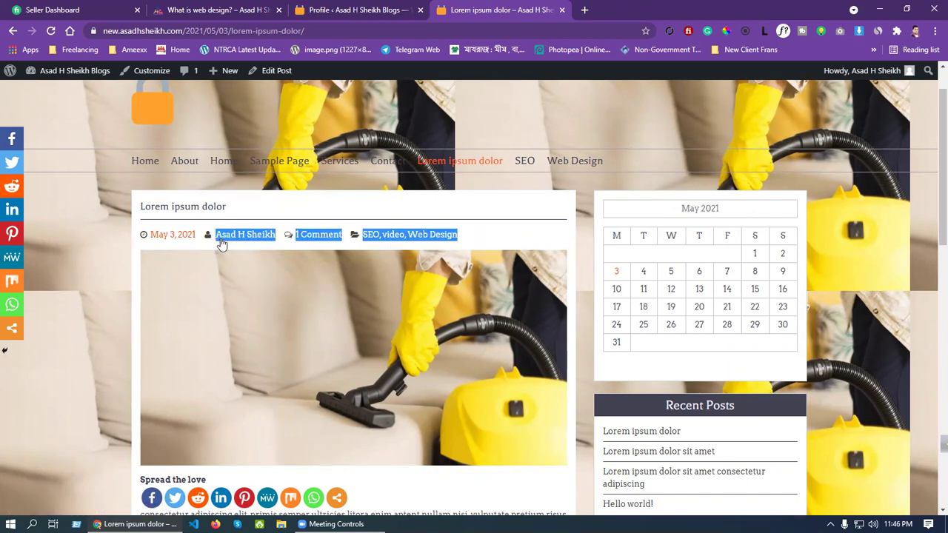
Step: View the author's archive page from the post details, and return to the name settings in the profile
left_click(224, 239)
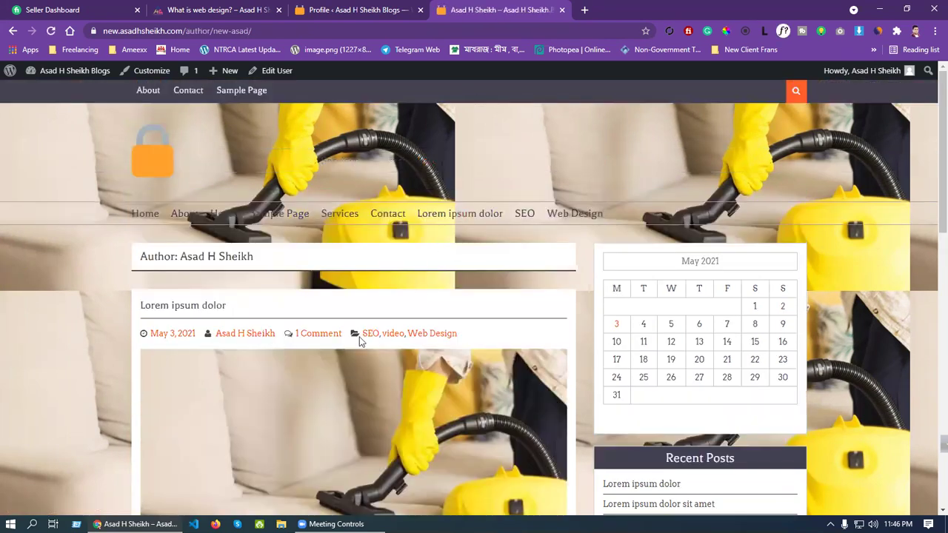
left_click(371, 13)
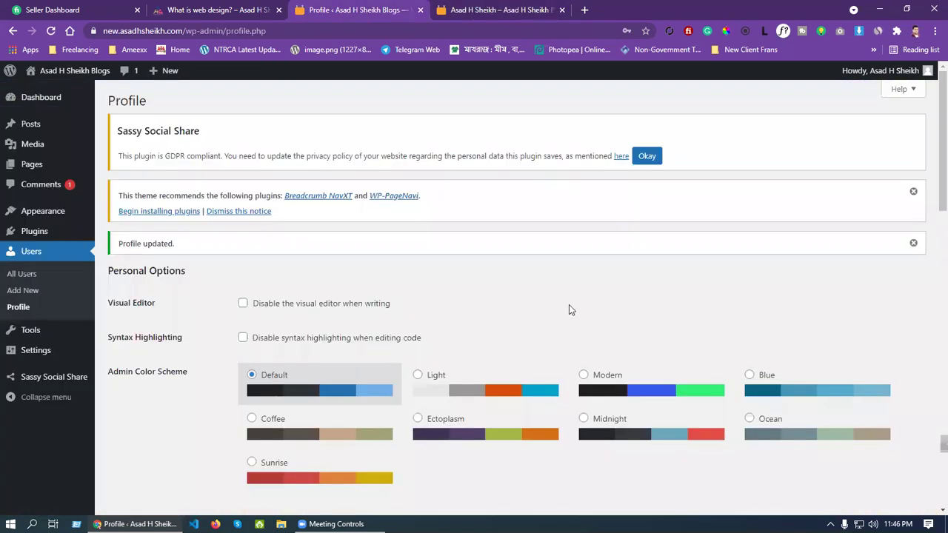
scroll(562, 311, "down", 5)
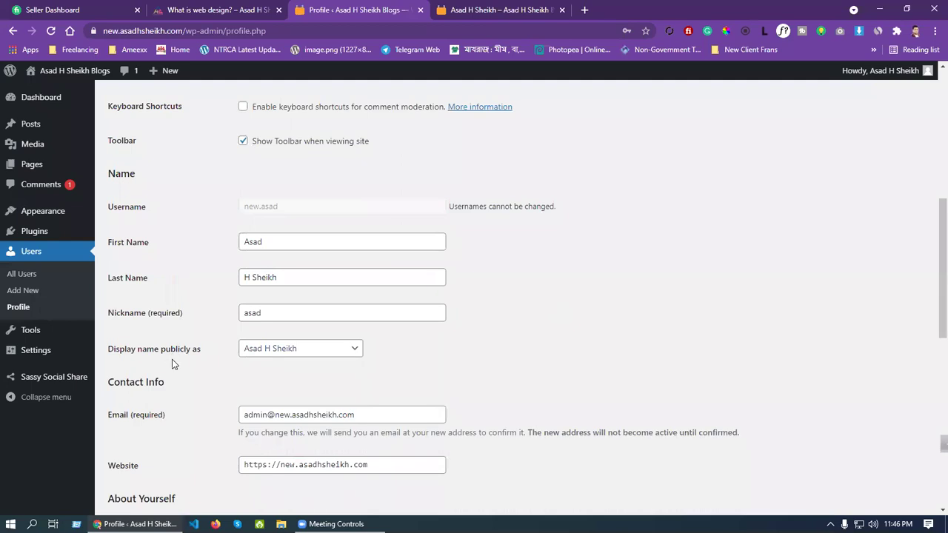
Step: Point out the required email field in the profile's contact info by highlighting its address
scroll(315, 370, "down", 2)
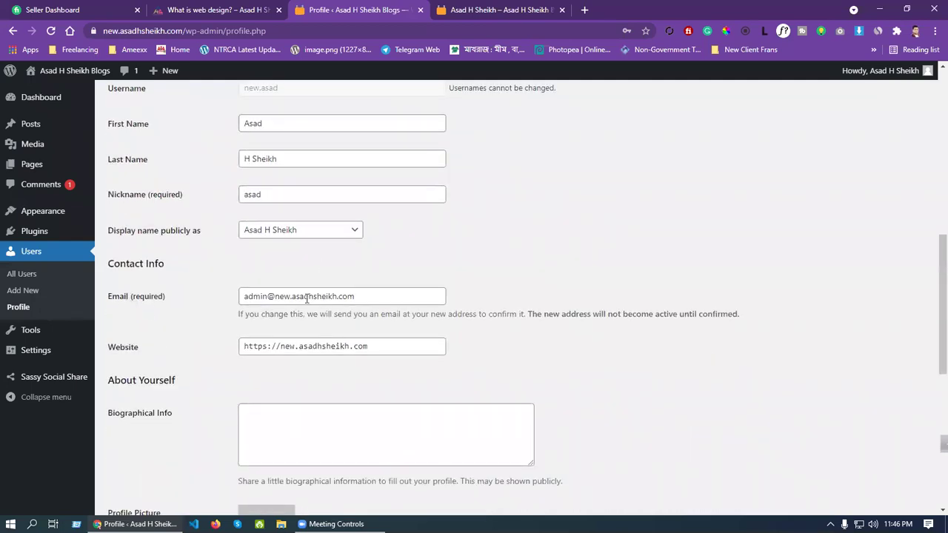
left_click(368, 293)
key("ctrl+a")
left_click(364, 296)
left_click_drag(363, 296, 158, 298)
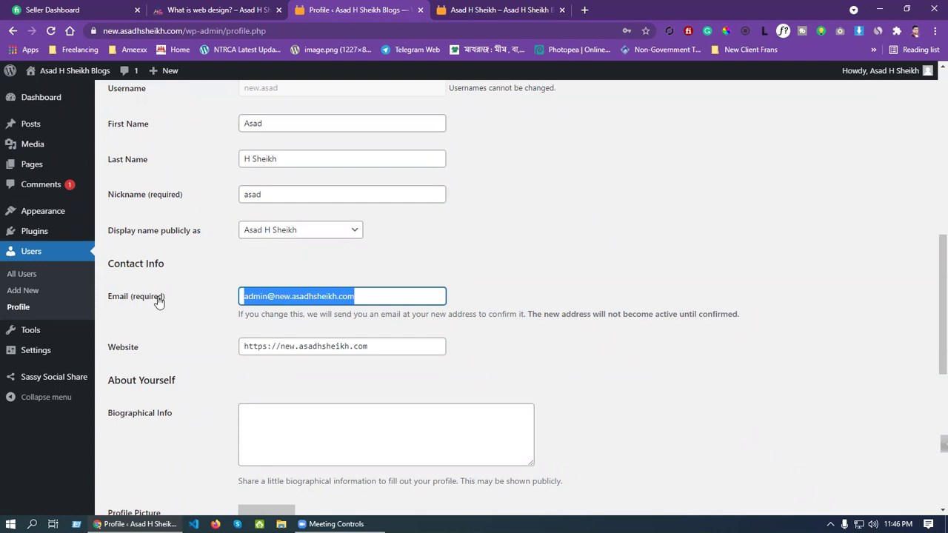
left_click(377, 297)
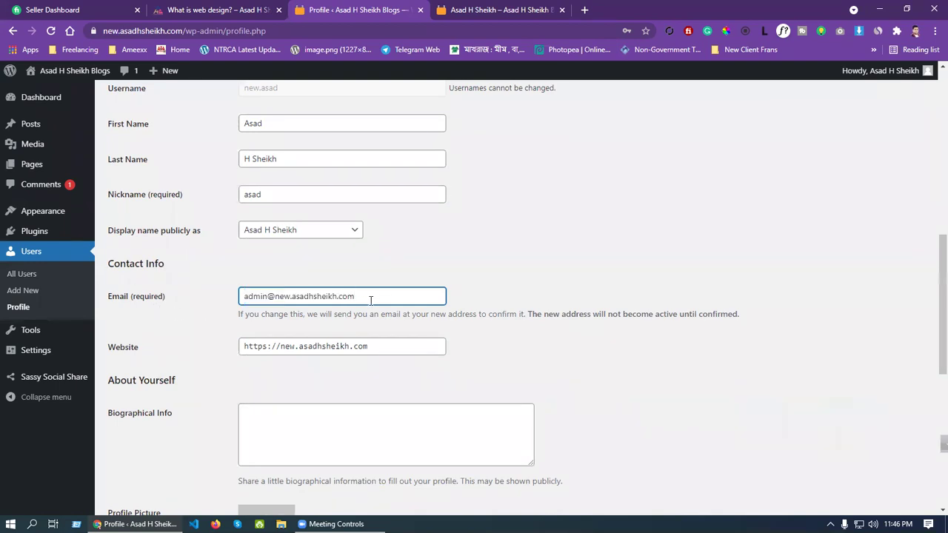
left_click(558, 355)
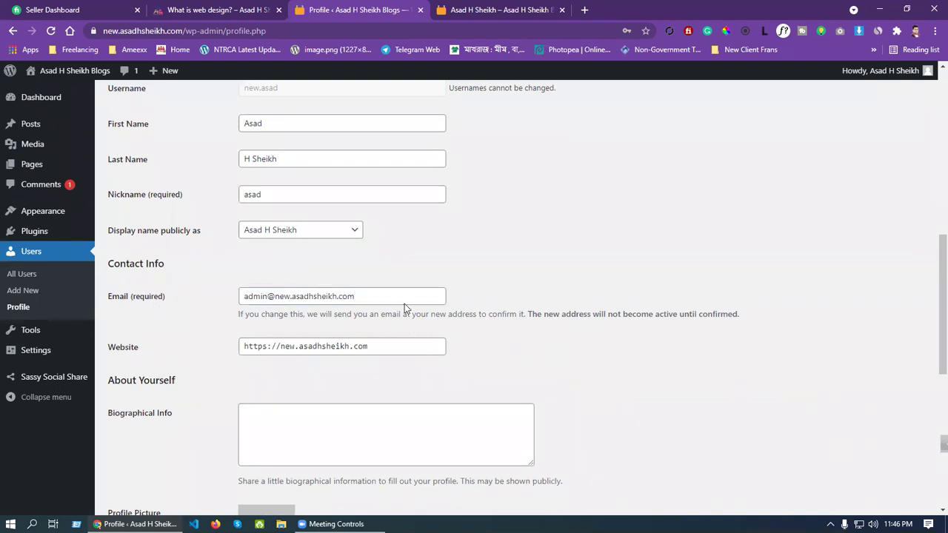
Step: Point out the Website field in the profile's contact info by highlighting its URL
scroll(375, 297, "down", 1)
left_click(395, 288)
left_click_drag(272, 286, 185, 288)
left_click(397, 290)
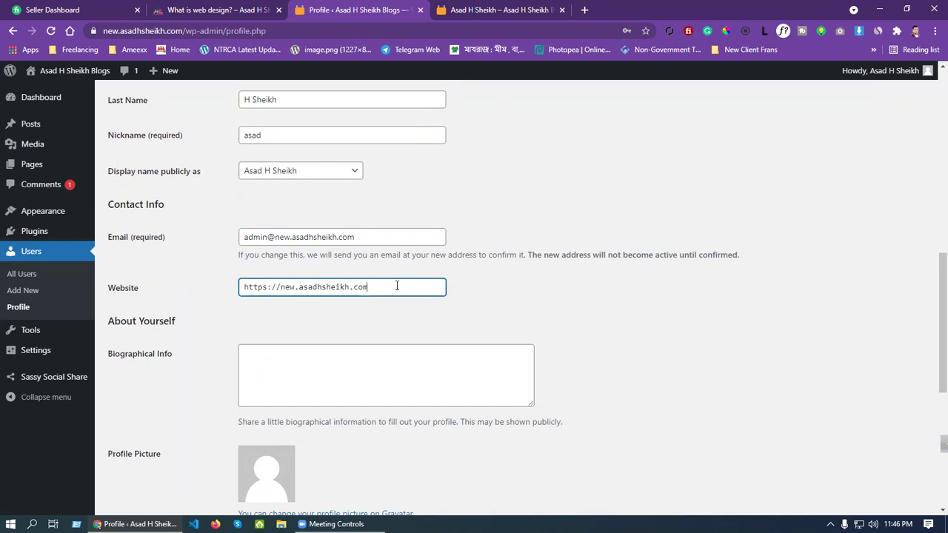
left_click_drag(410, 286, 183, 297)
left_click(218, 317)
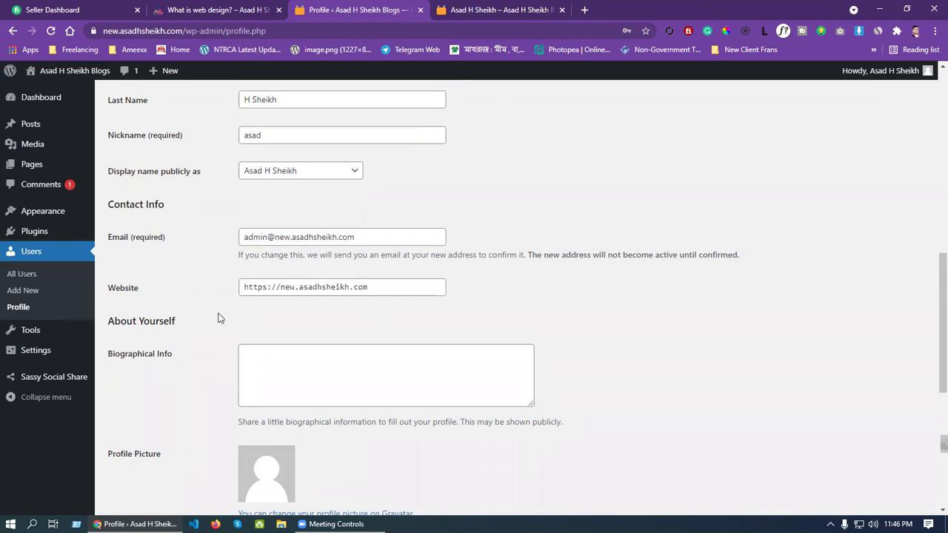
Step: Enter "I am a professional Web Developer and WordPress Expert." as the profile's biographical info
left_click(303, 357)
scroll(370, 368, "down", 2)
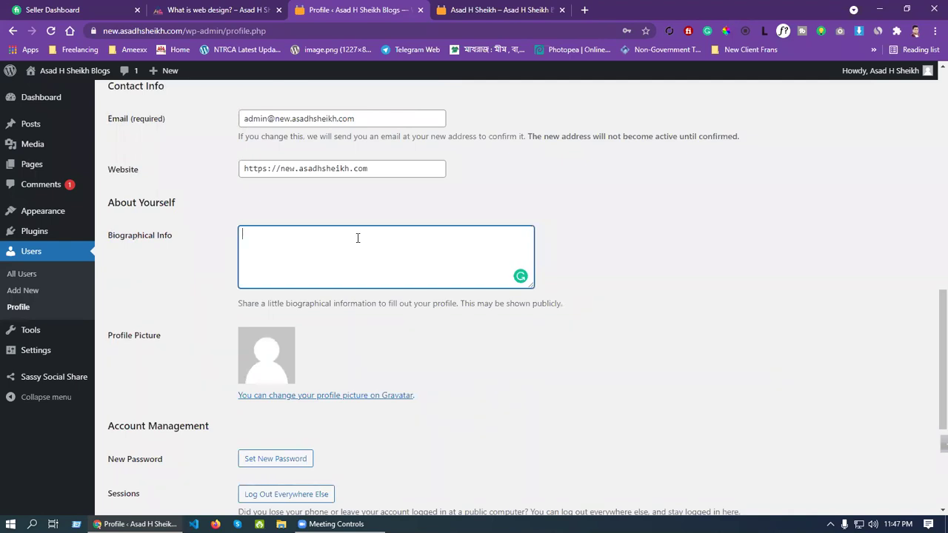
type("I am a professional Web Developer an")
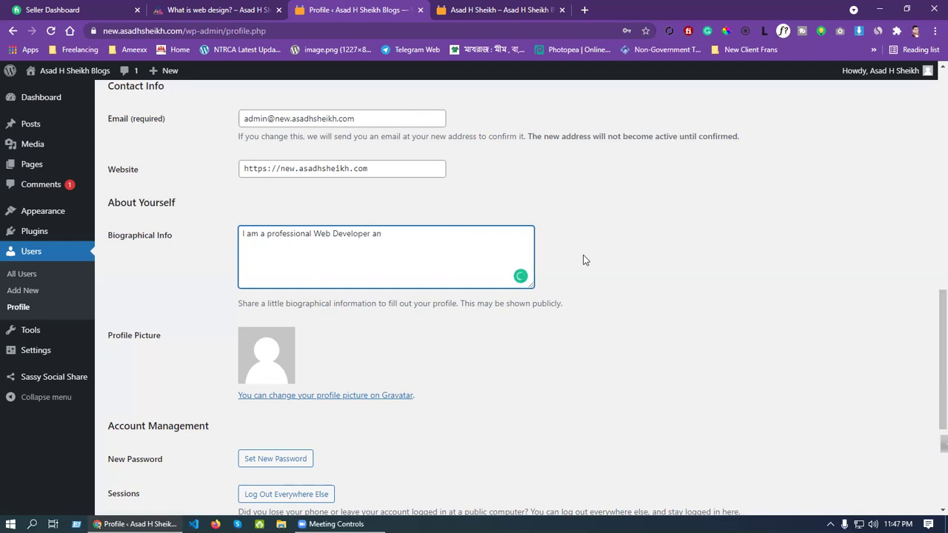
type("We")
type("rdPress Expert.")
Step: Point out the Profile Picture setting by highlighting its label, and check the avatar in the admin bar
scroll(222, 371, "down", 1)
left_click_drag(117, 276, 140, 275)
mouse_move(930, 73)
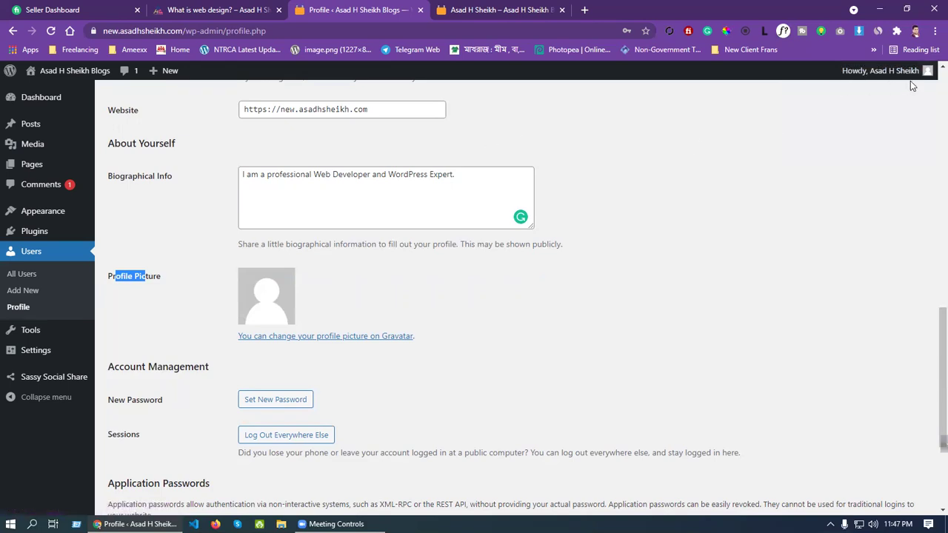
left_click(541, 341)
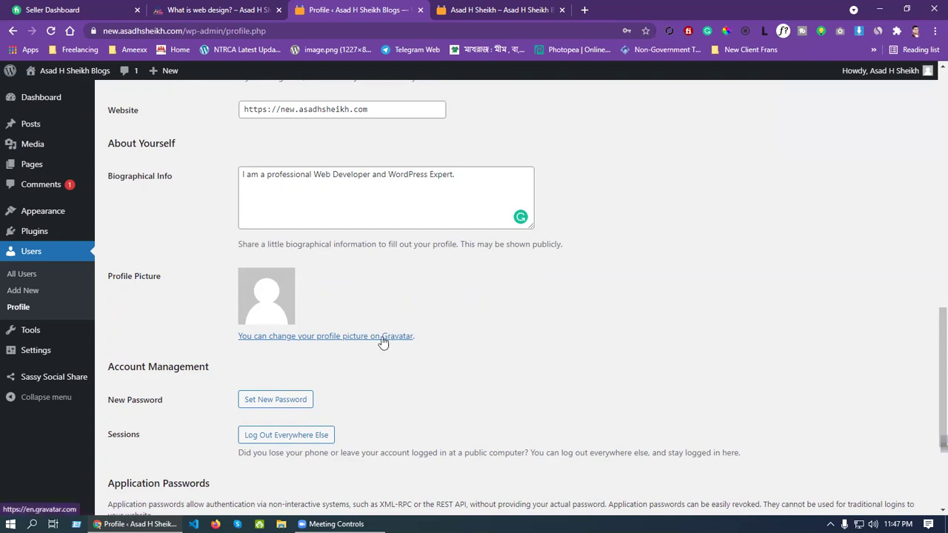
Step: Look over the Gravatar site linked for changing the profile picture, and close it to return to the profile
left_click(406, 337)
left_click(482, 10)
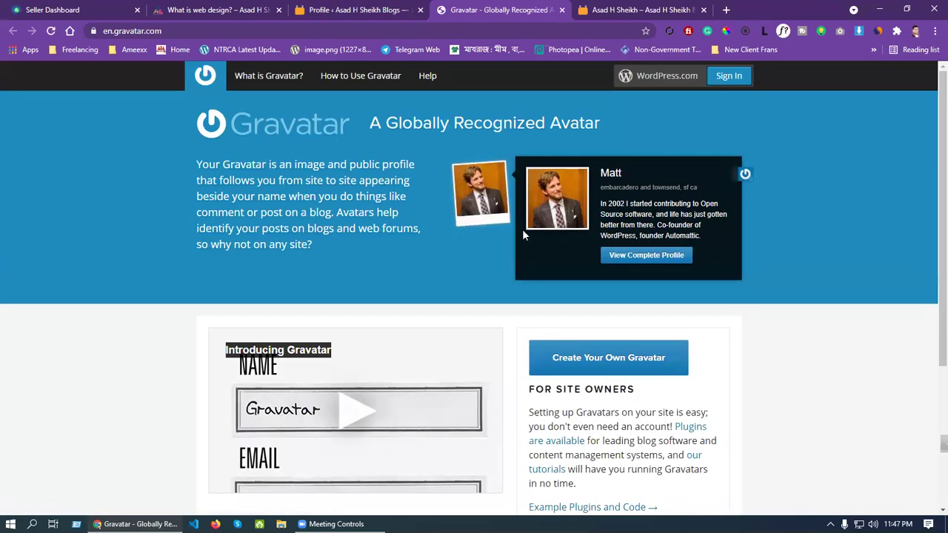
scroll(513, 233, "down", 3)
scroll(513, 232, "up", 3)
left_click(562, 9)
left_click(358, 302)
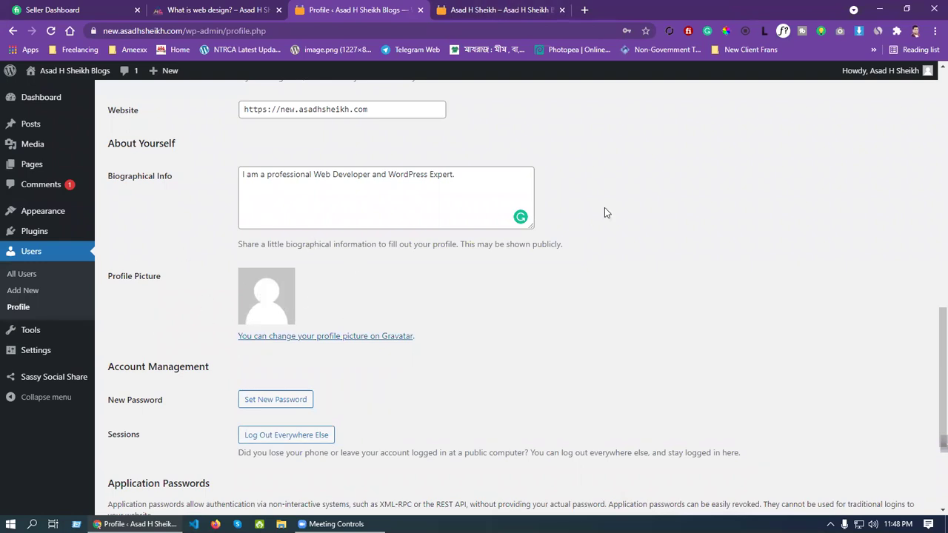
Step: Generate a new account password in the profile's New Password field and highlight it
scroll(387, 348, "down", 2)
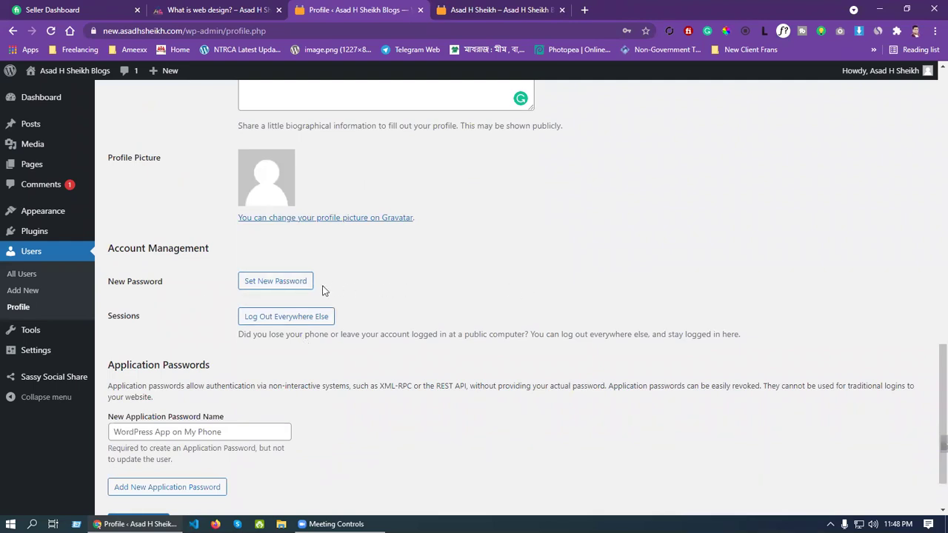
left_click(292, 285)
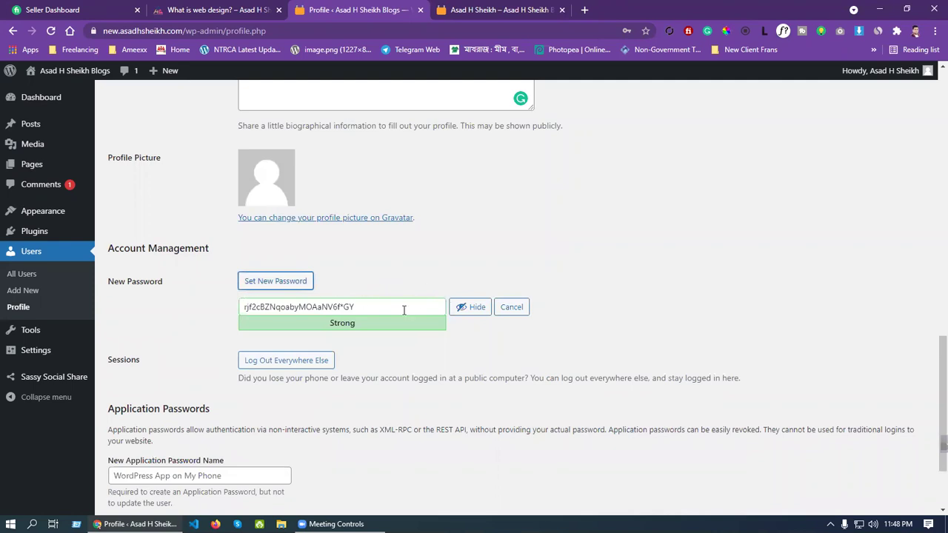
left_click_drag(368, 306, 234, 314)
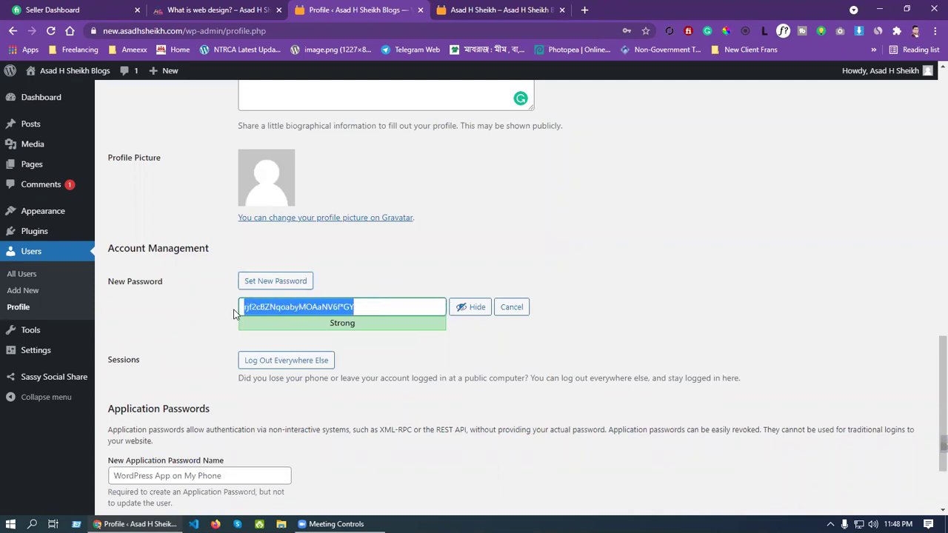
left_click(414, 354)
Step: Point out the generated password by highlighting it, and clear it from the New Password field
scroll(357, 345, "down", 2)
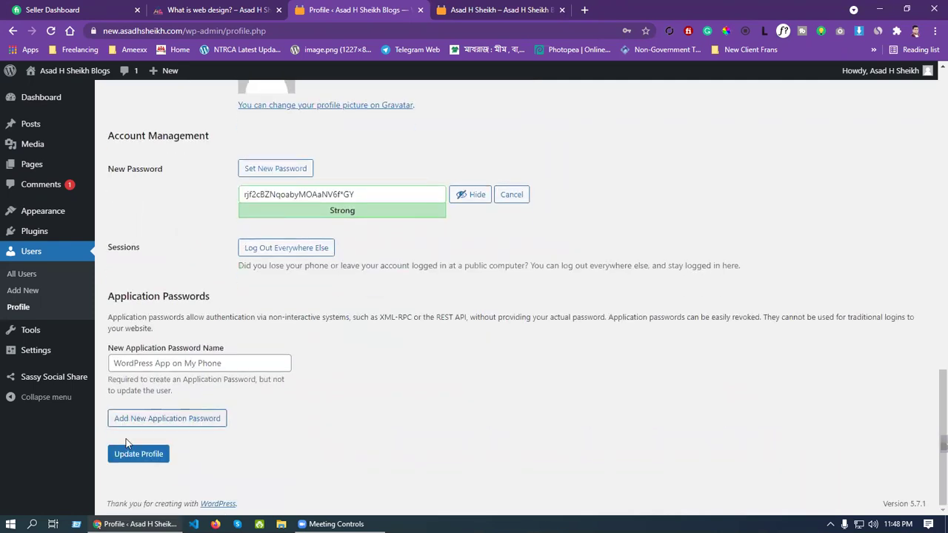
left_click(391, 186)
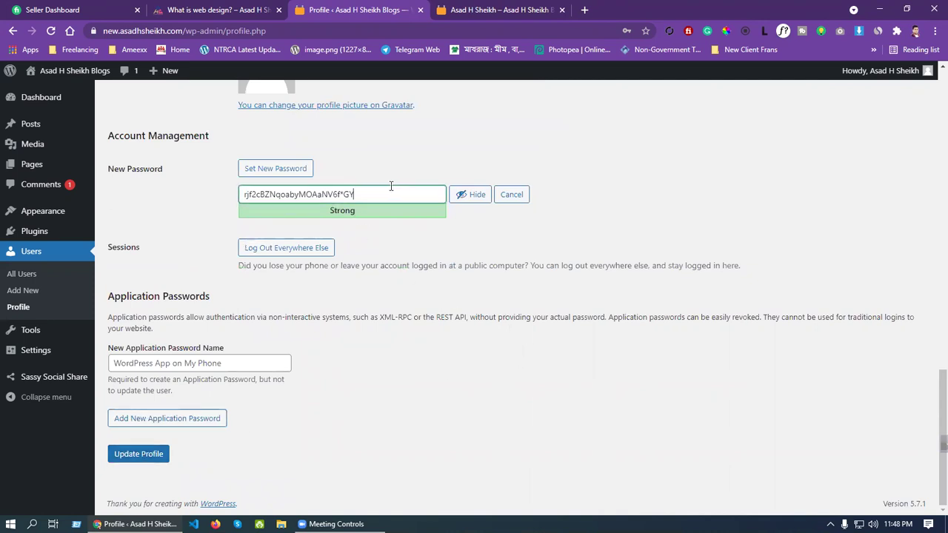
left_click_drag(389, 192, 198, 198)
left_click(413, 294)
left_click(384, 197)
left_click_drag(384, 197, 166, 216)
left_click(492, 285)
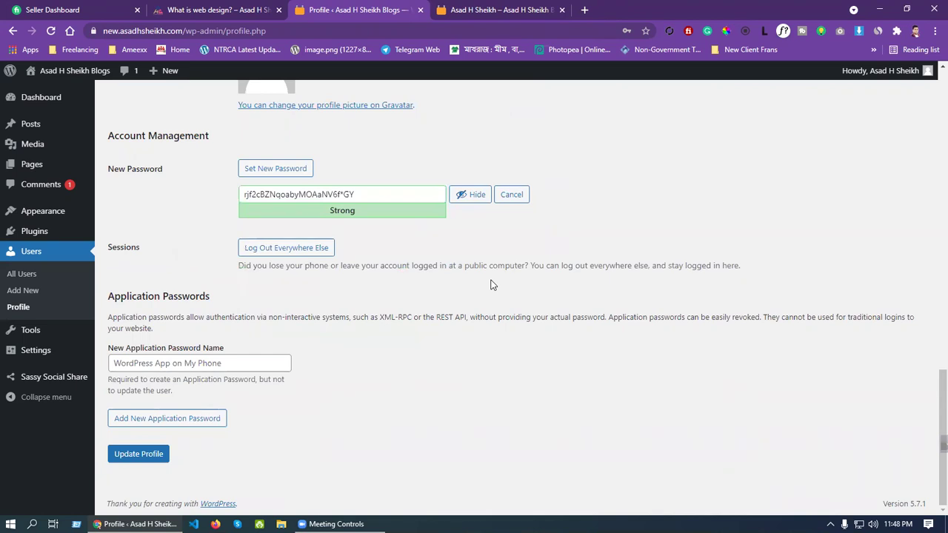
left_click_drag(389, 197, 207, 205)
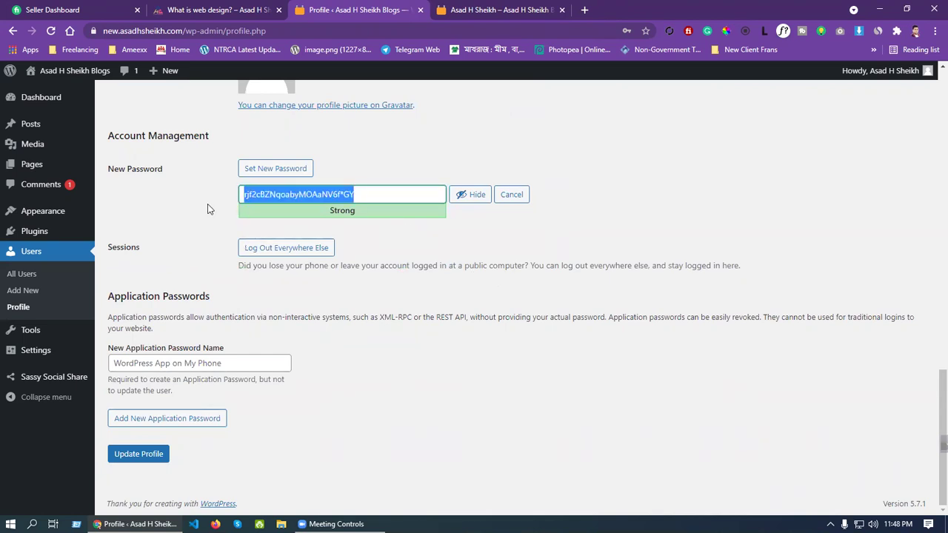
key("BackSpace")
left_click(639, 294)
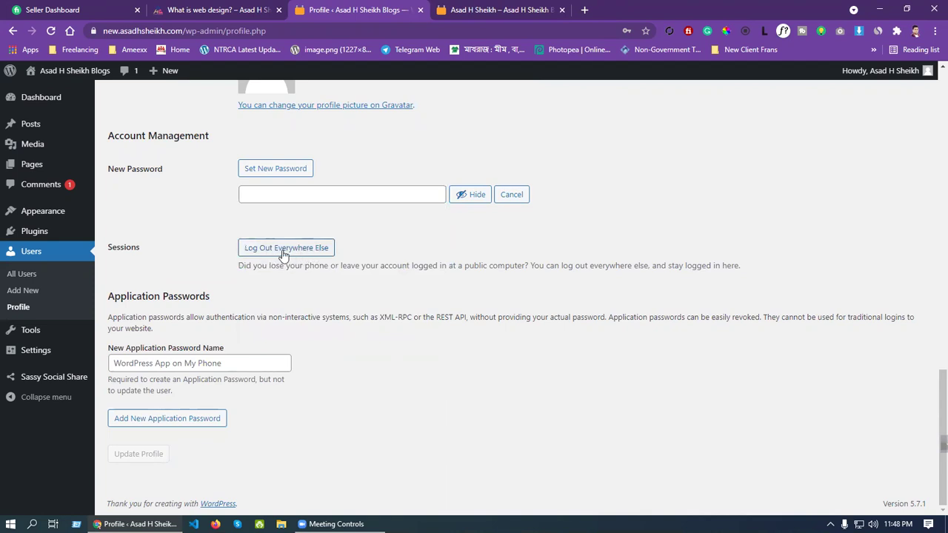
Step: Review the account management settings in the profile and point out the Sessions option by highlighting its label
scroll(448, 257, "up", 3)
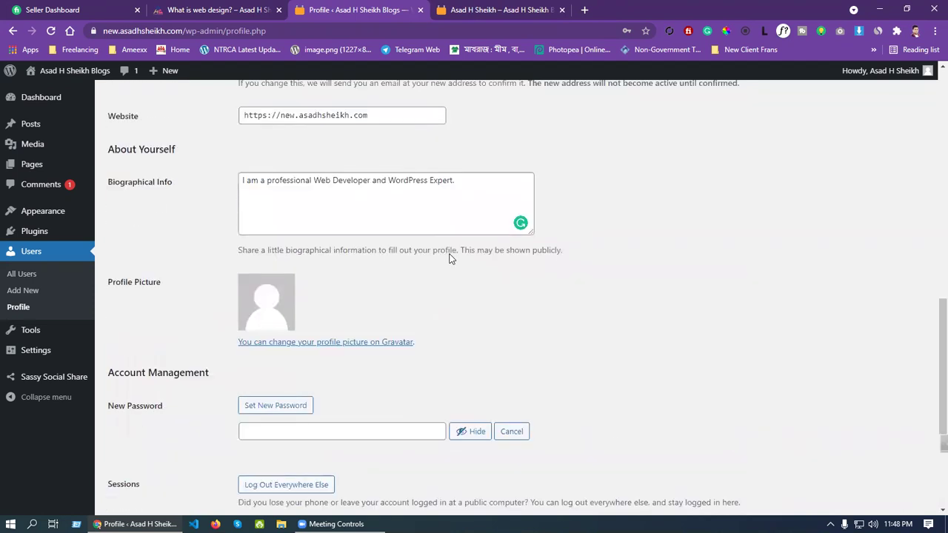
scroll(458, 253, "down", 3)
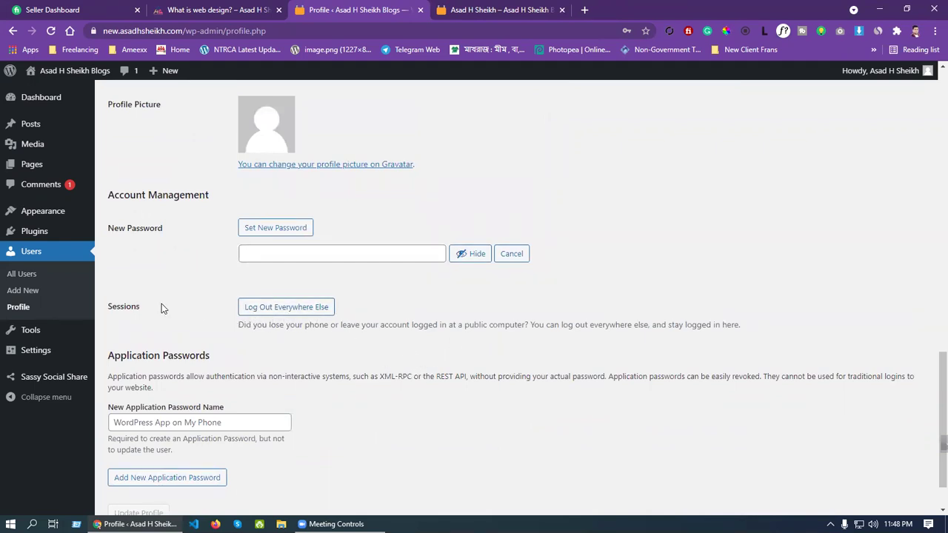
left_click_drag(139, 308, 106, 310)
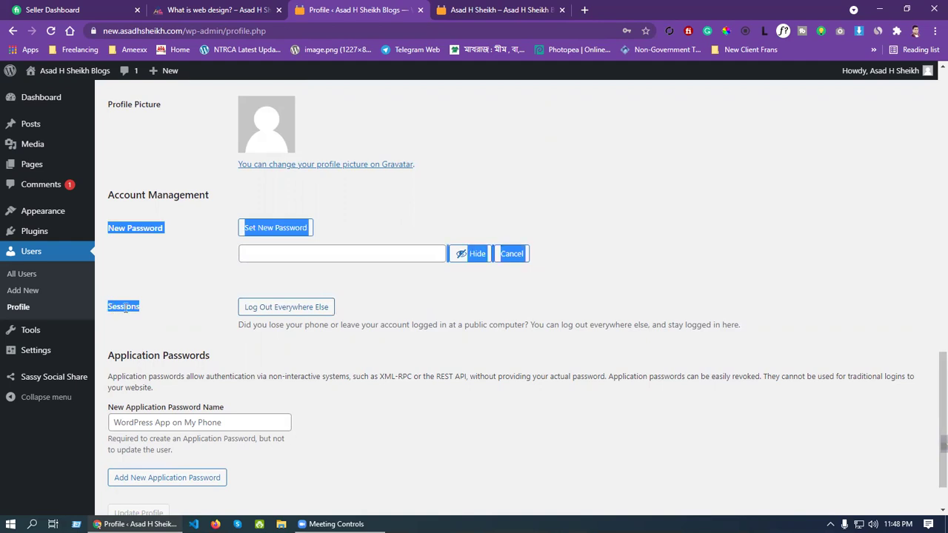
left_click(390, 311)
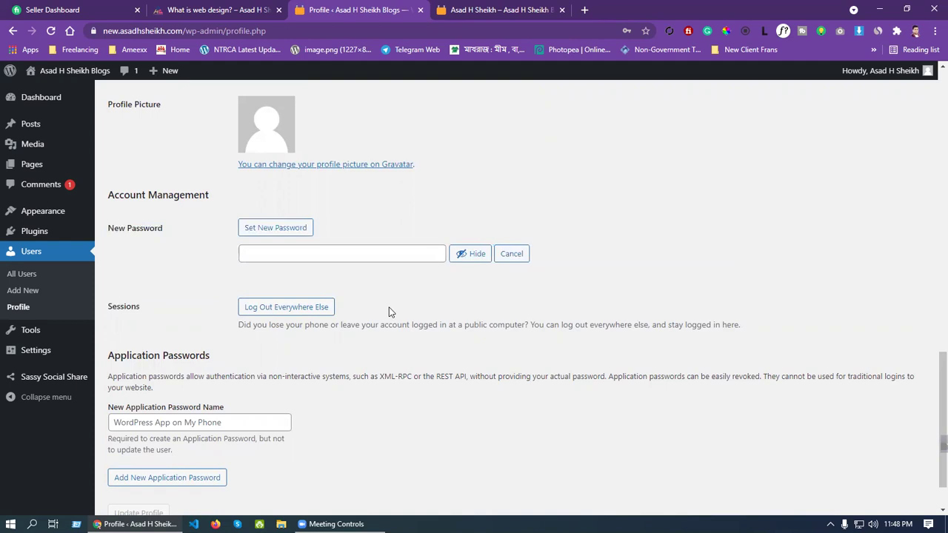
scroll(391, 312, "up", 2)
scroll(390, 311, "down", 3)
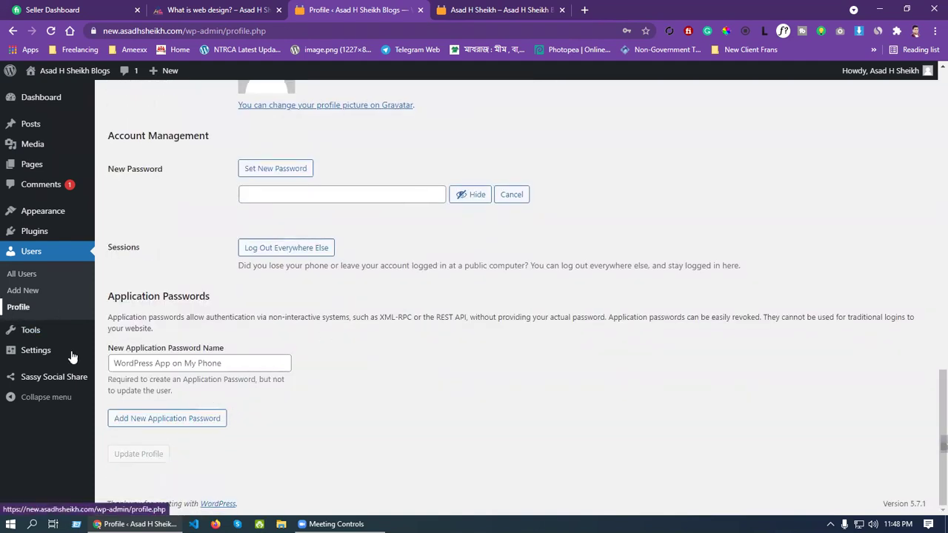
Step: Open the list of all users, leaving the profile without saving its changes
left_click(22, 274)
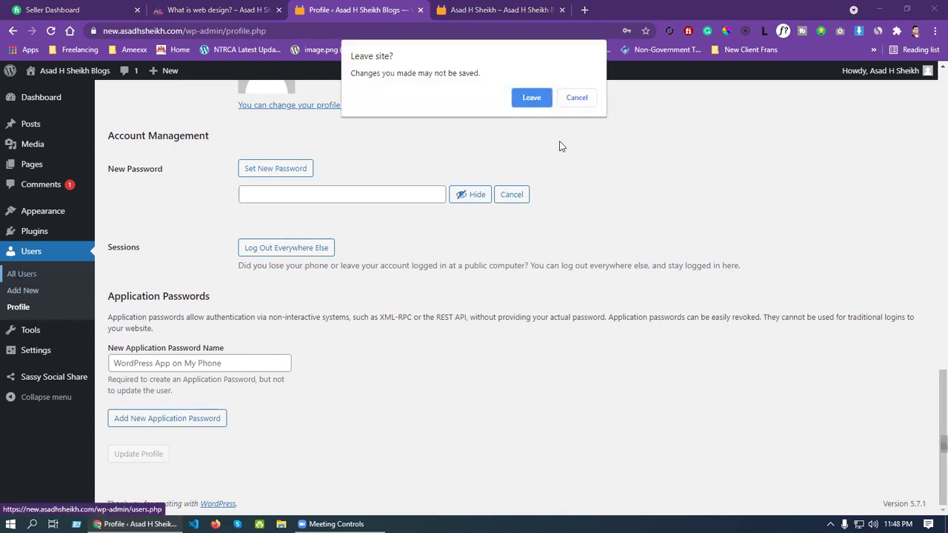
left_click(578, 105)
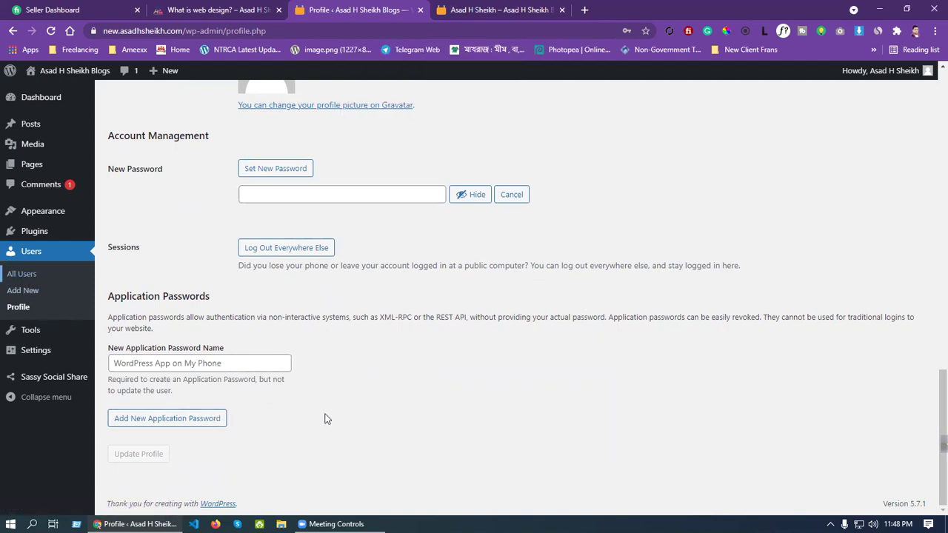
left_click(37, 273)
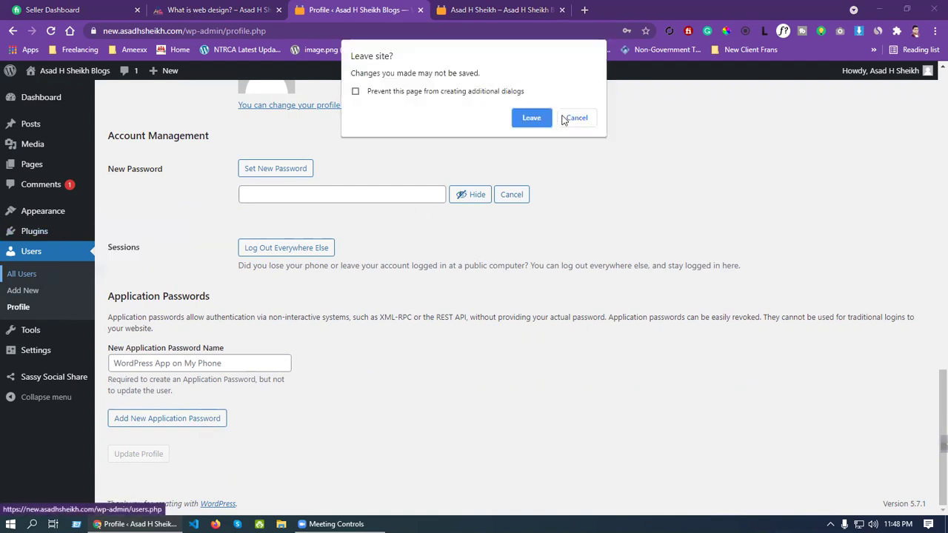
left_click(528, 120)
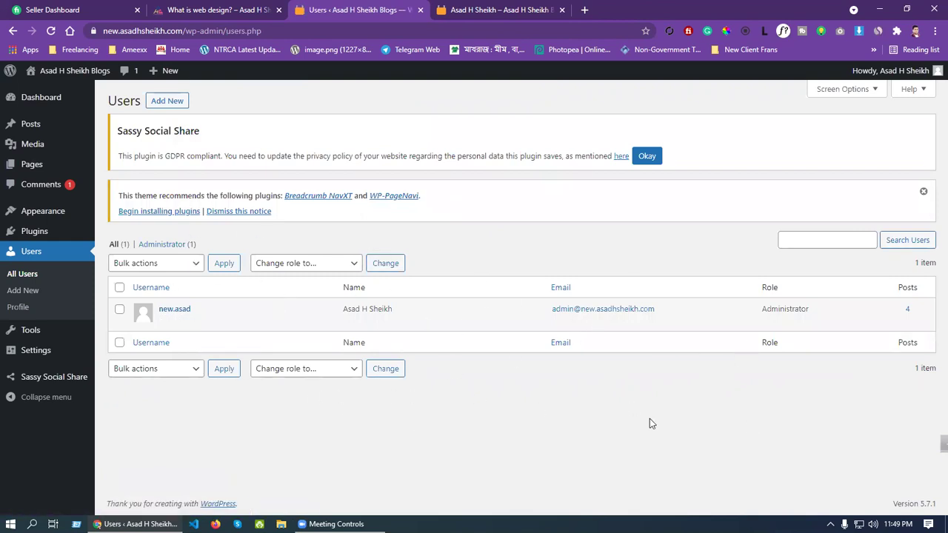
Step: Open the form for adding a new user and look over its fields and role setting
mouse_move(64, 338)
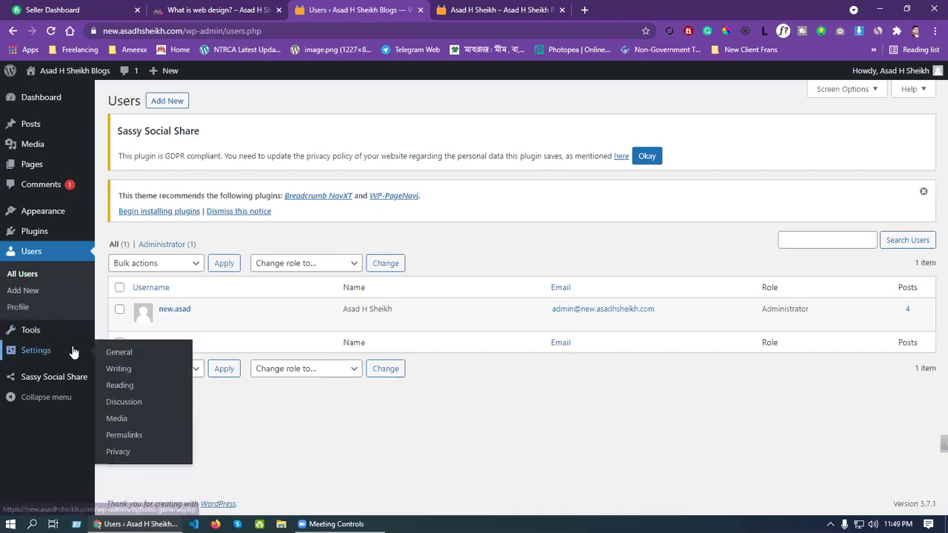
left_click(169, 102)
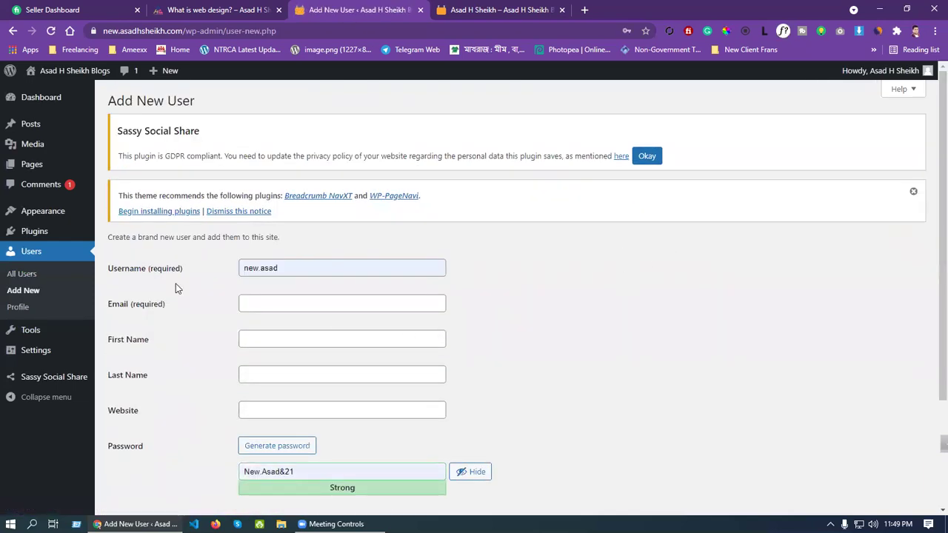
scroll(520, 298, "down", 3)
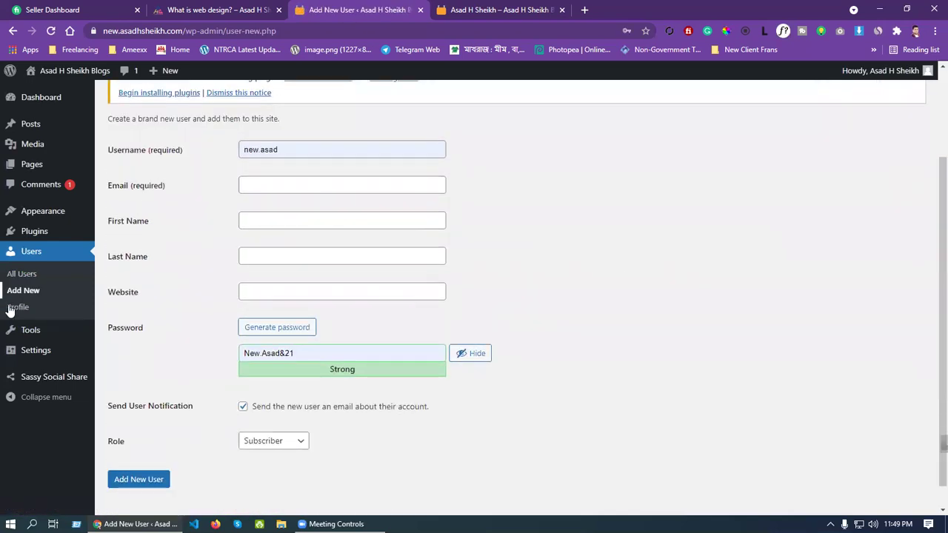
Step: Point out the Email, First Name and Last Name fields of the new user form by focusing each one
left_click(341, 184)
left_click(535, 193)
left_click(352, 224)
left_click(584, 228)
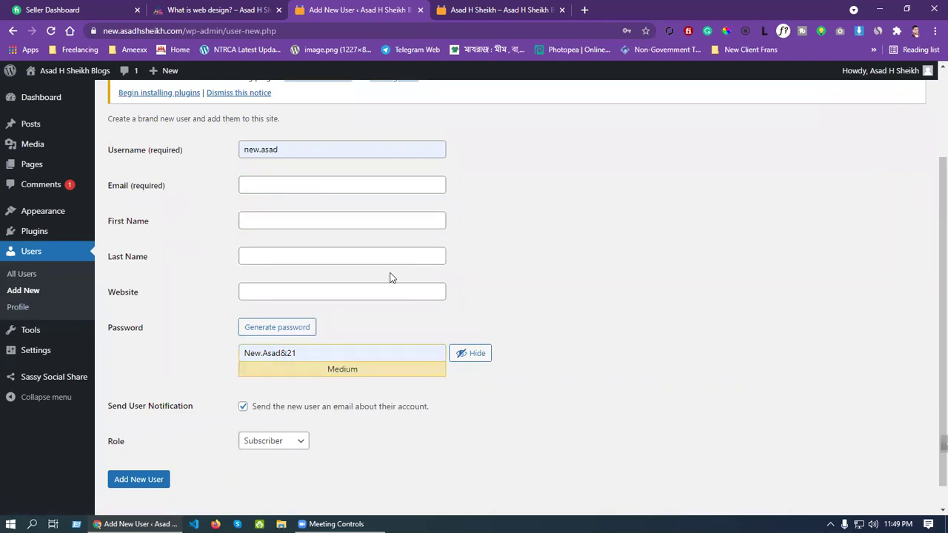
left_click(364, 258)
left_click(644, 281)
scroll(644, 281, "down", 1)
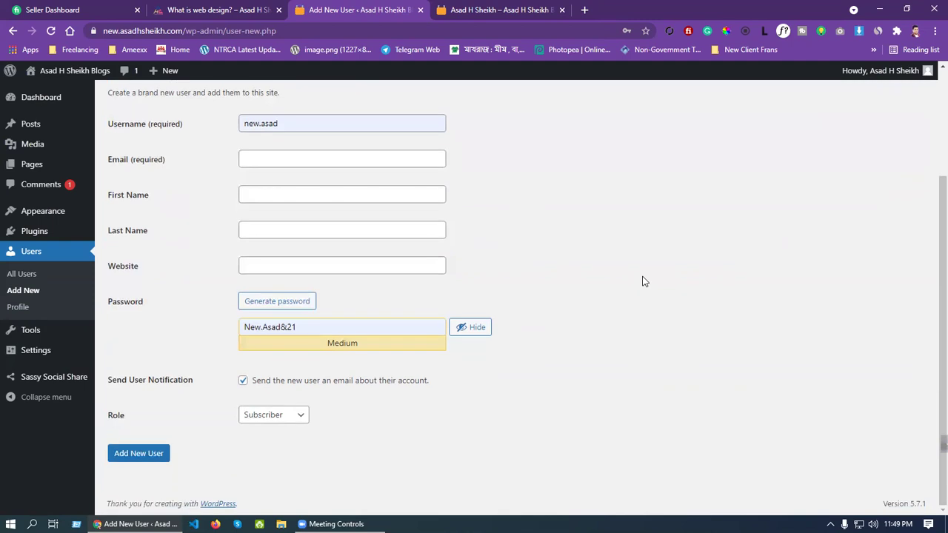
Step: Highlight the Role label, set the new user's role to Administrator, change it to Editor, and review the available role options
left_click_drag(128, 417, 111, 422)
left_click(300, 419)
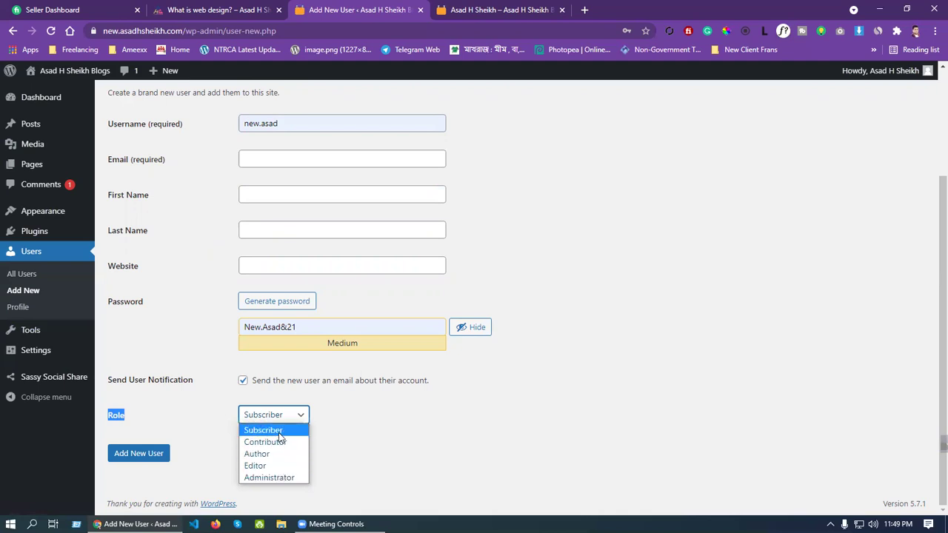
left_click(275, 478)
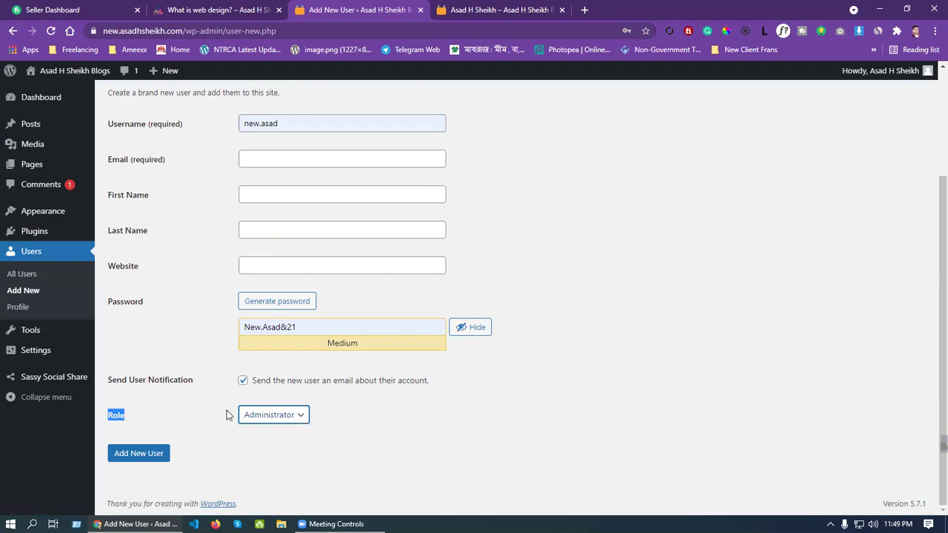
left_click(296, 415)
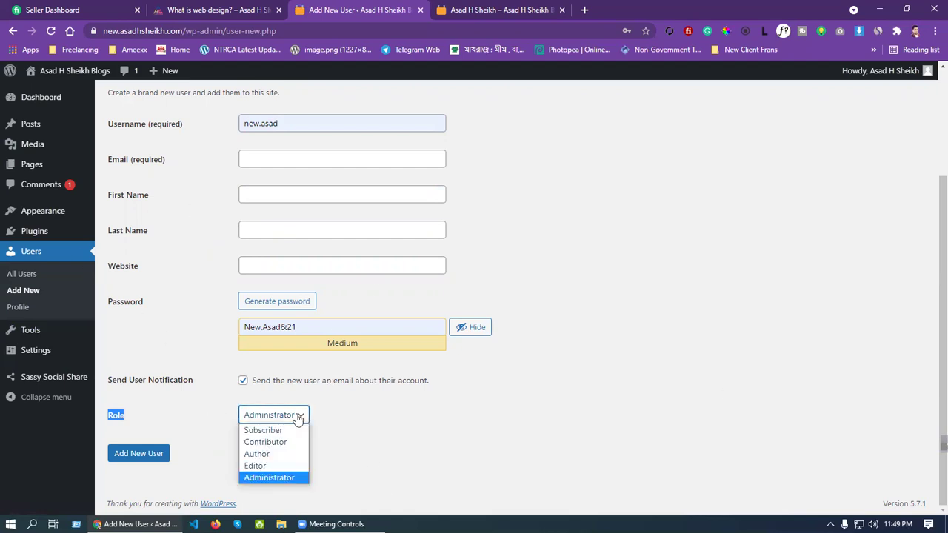
left_click(279, 468)
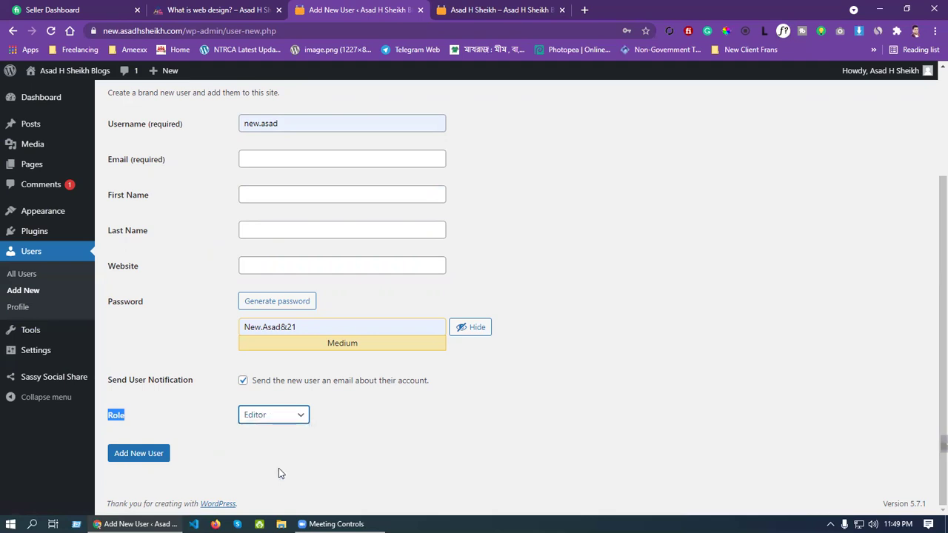
left_click(271, 417)
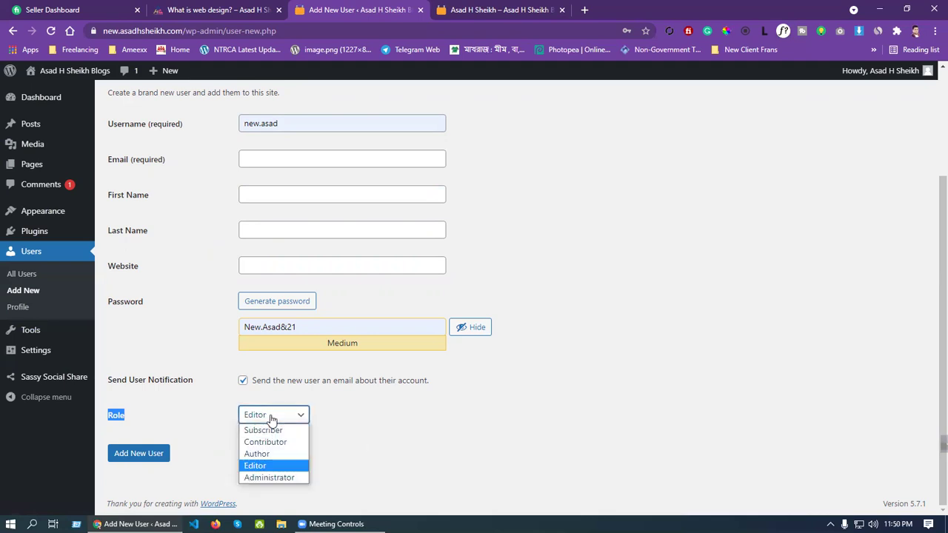
left_click(265, 466)
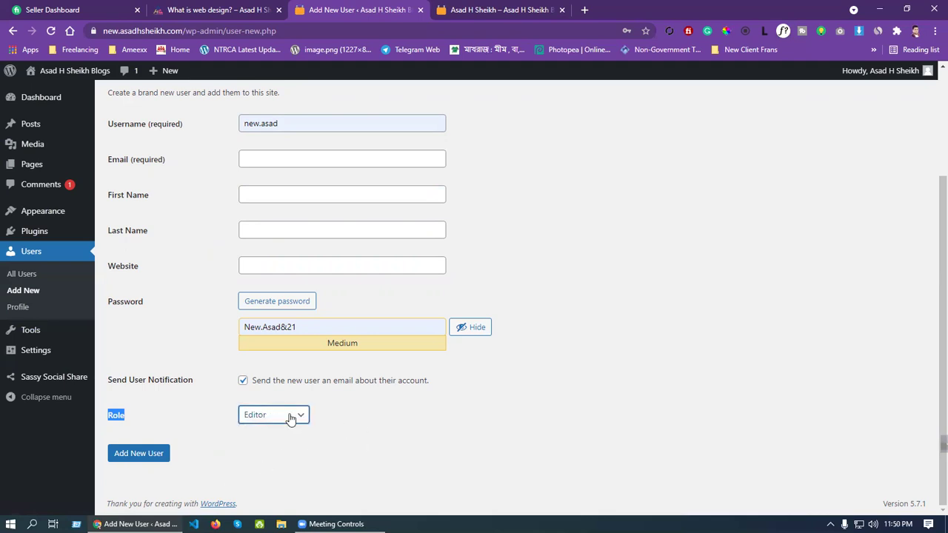
left_click(292, 419)
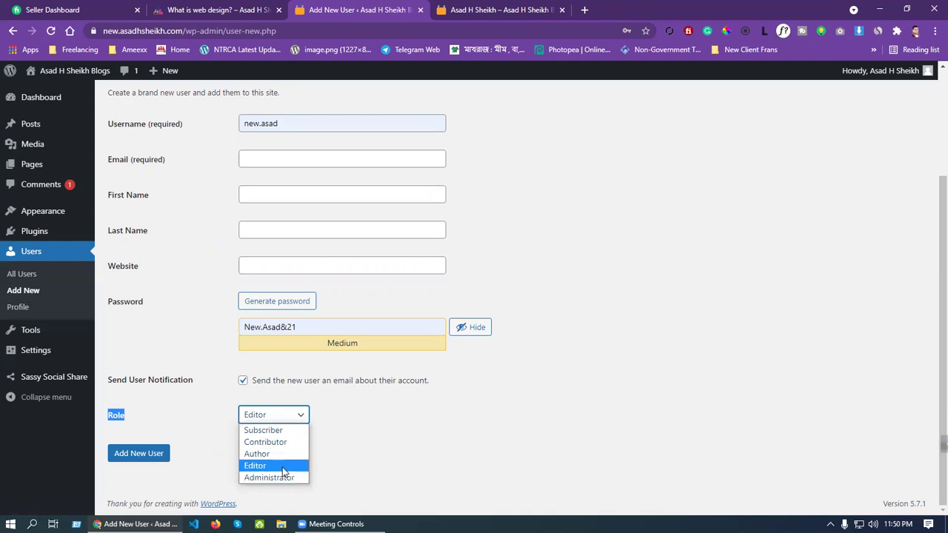
left_click(378, 456)
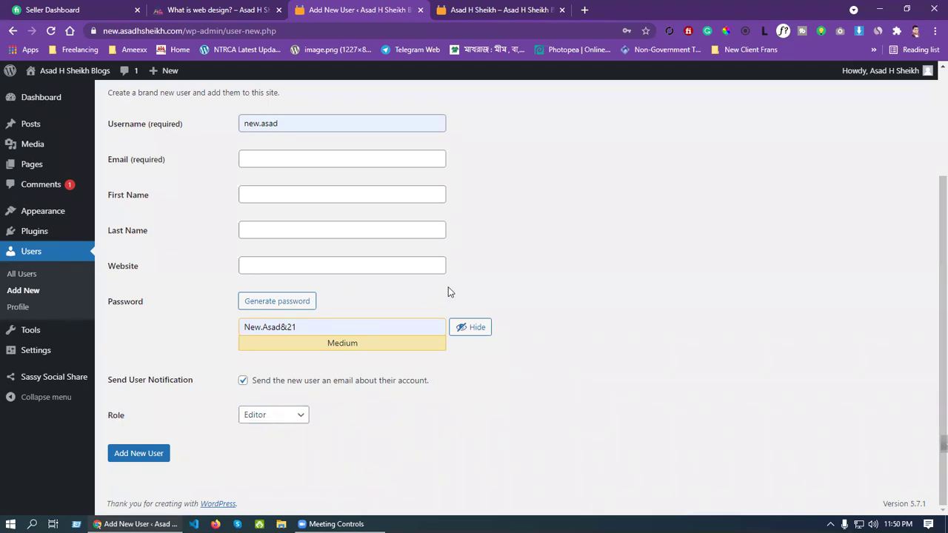
Step: Look over the new user form once more and return to the list of all users without adding the user
scroll(448, 291, "up", 3)
scroll(434, 333, "down", 3)
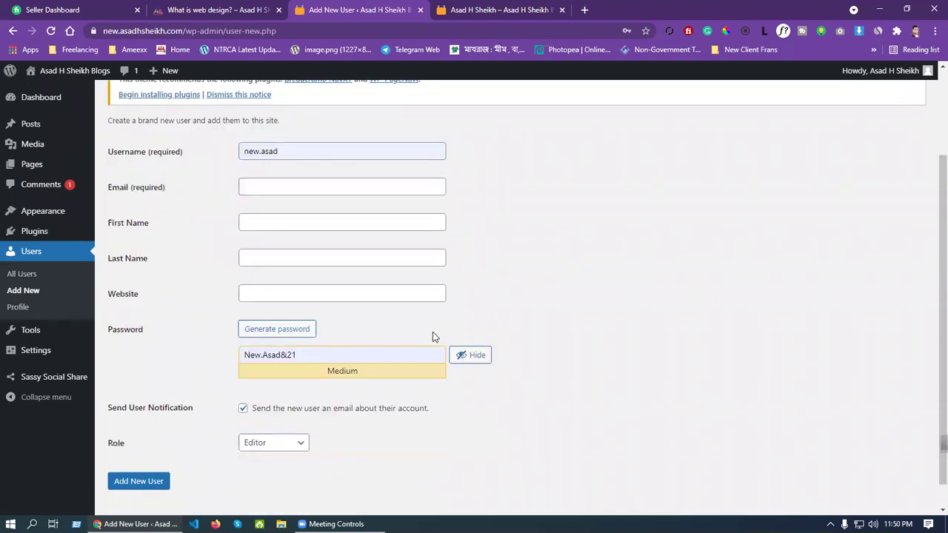
left_click(12, 32)
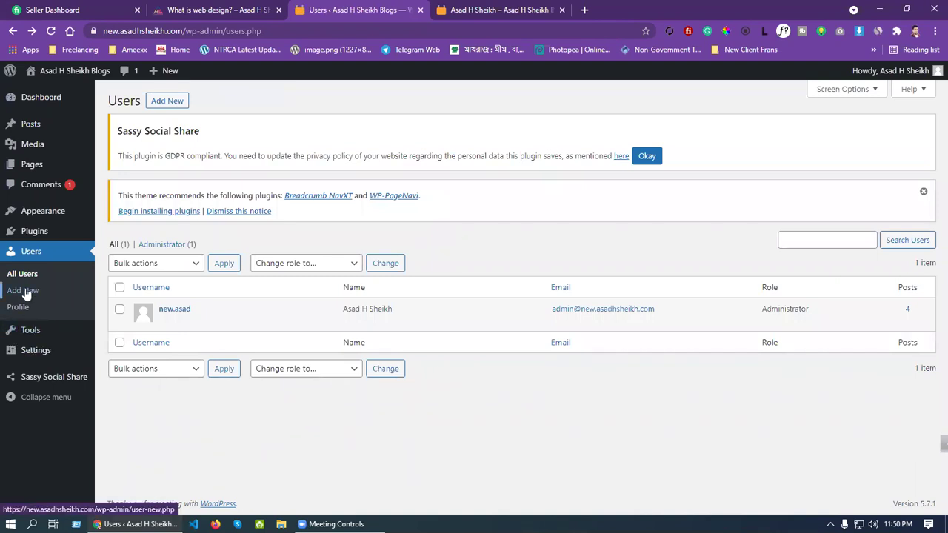
Step: Open the Available Tools page and move on to the Import page
mouse_move(89, 339)
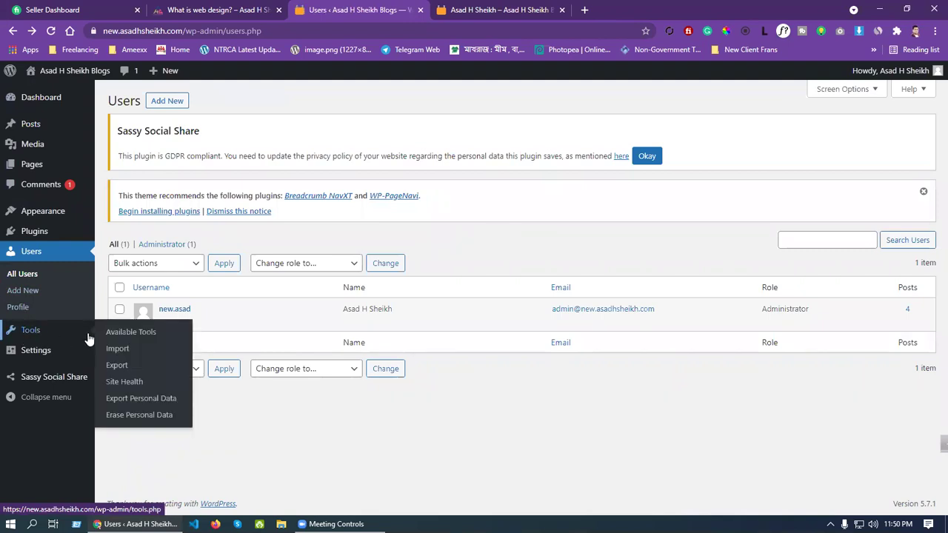
left_click(147, 334)
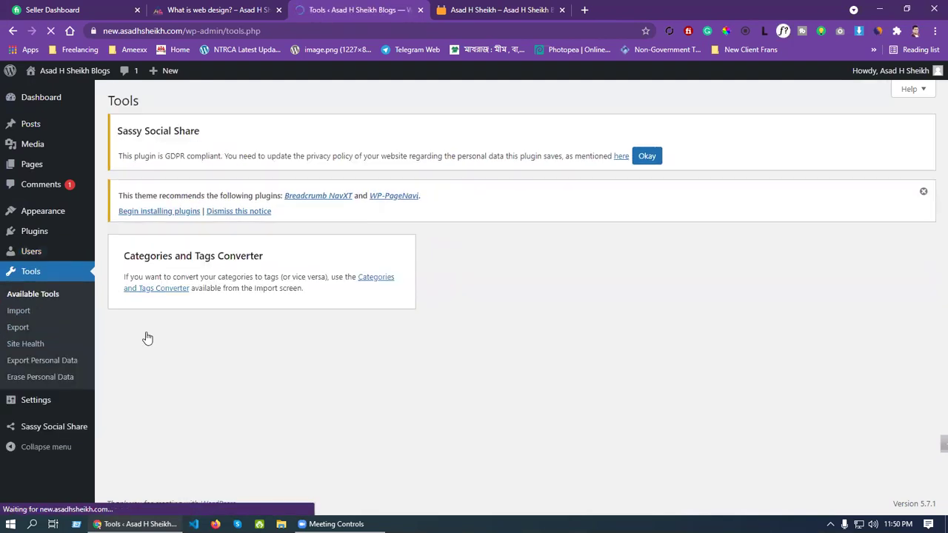
left_click(31, 311)
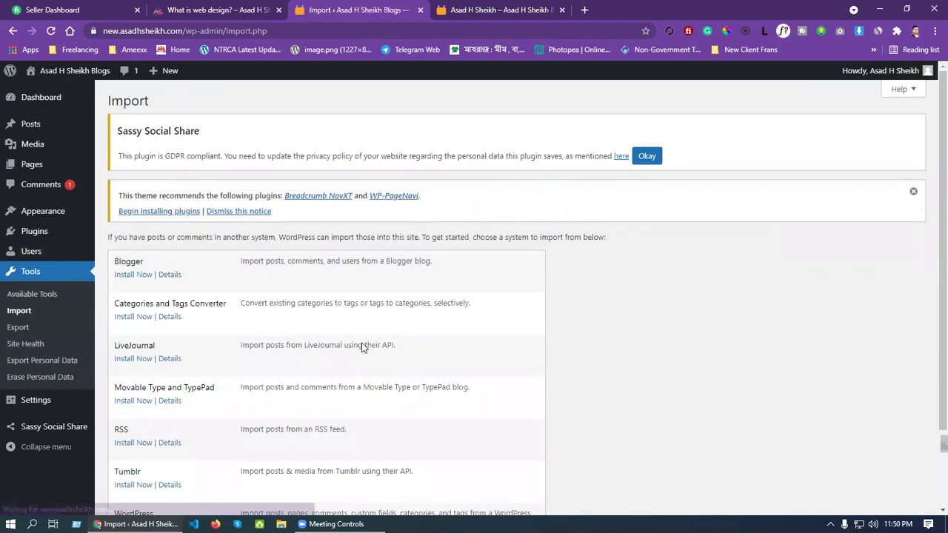
Step: Open the Export page, highlight the site's domain in the address, and choose All content as what to export
left_click(31, 333)
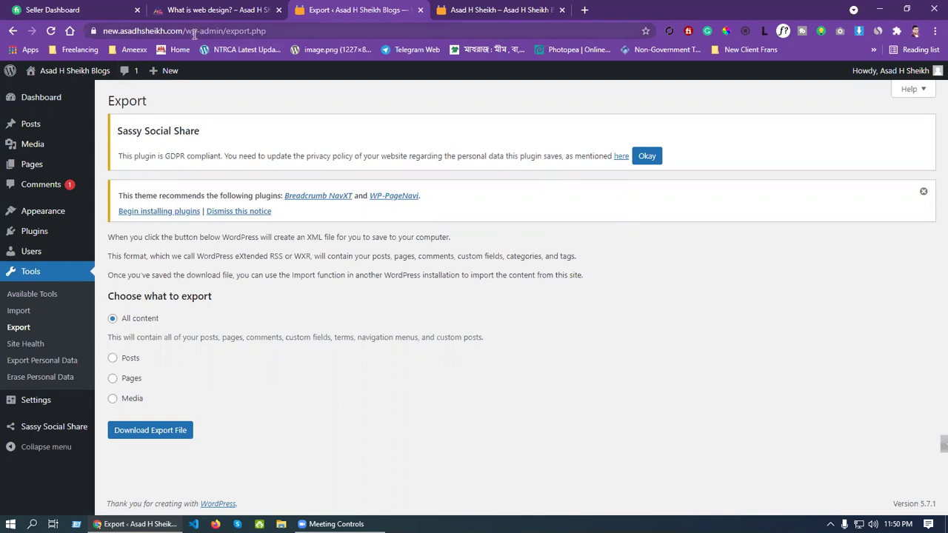
left_click_drag(182, 30, 100, 30)
left_click(466, 389)
left_click(112, 320)
Step: Return to the Import page and look over the list of available importers
left_click(30, 316)
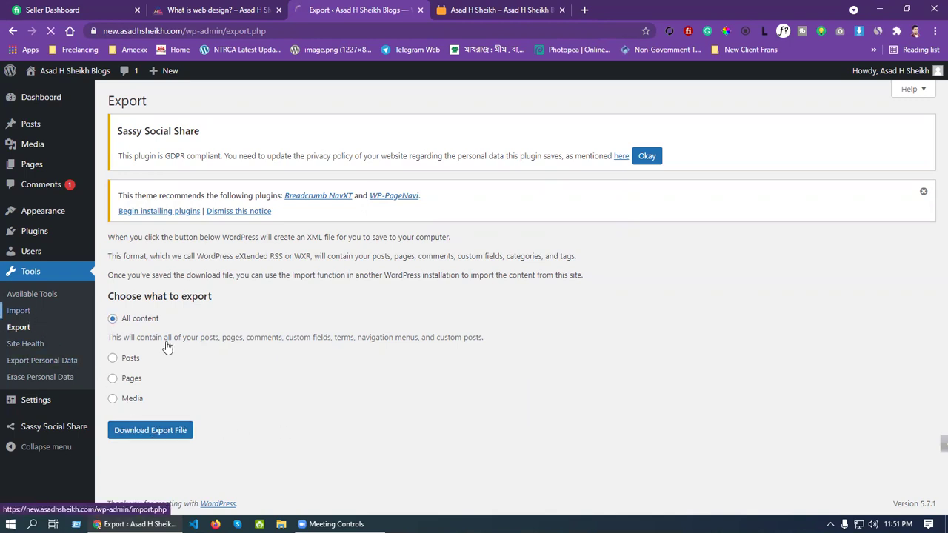
scroll(141, 236, "down", 1)
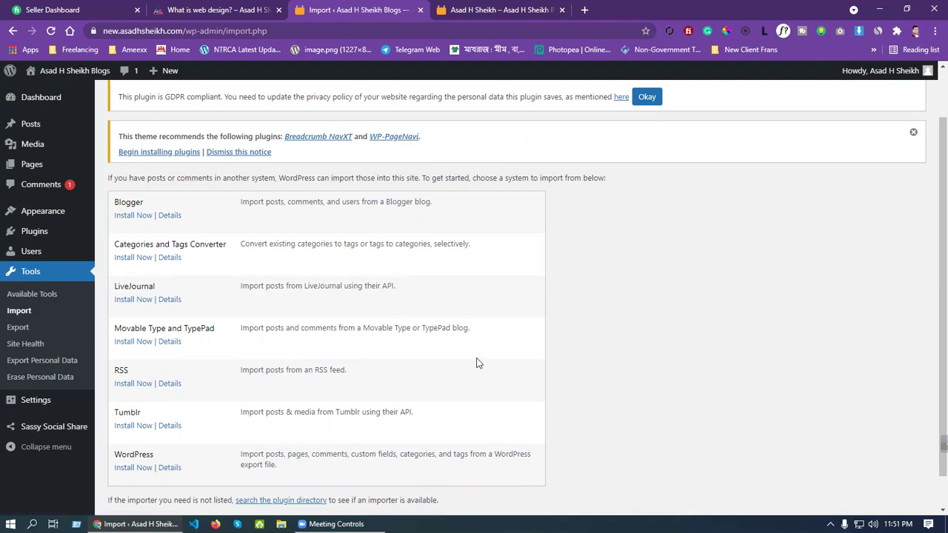
Step: Reopen the Export page and show the Posts, Pages and Media export options in turn, ending on All content
left_click(18, 331)
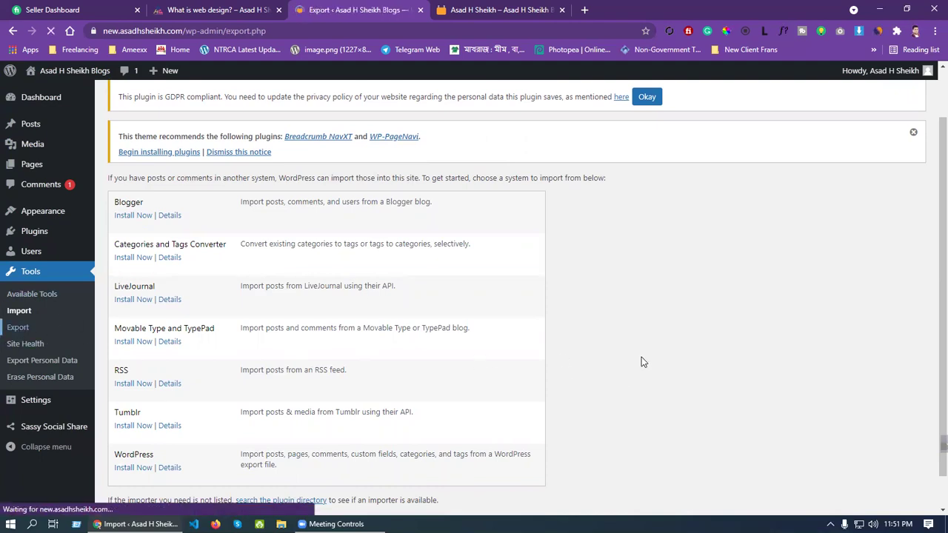
left_click(114, 358)
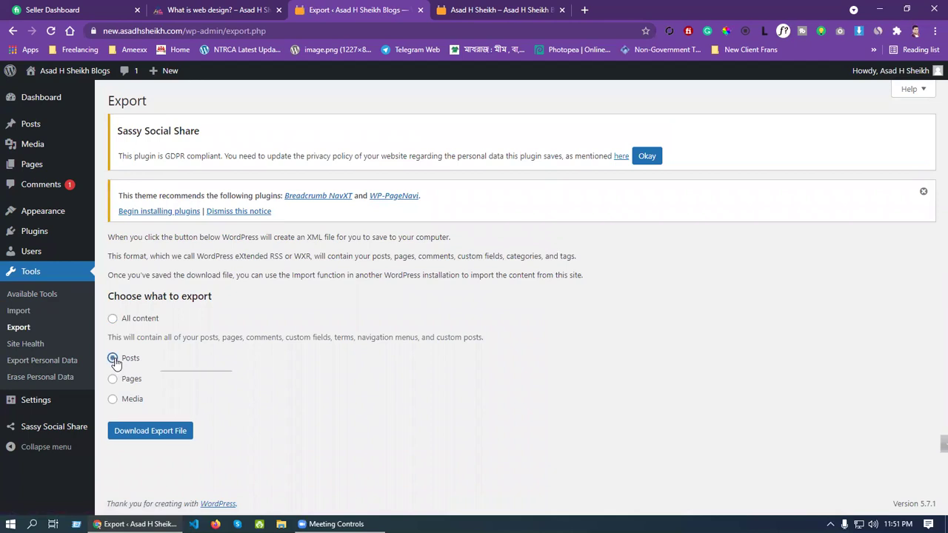
scroll(241, 368, "down", 1)
left_click(113, 408)
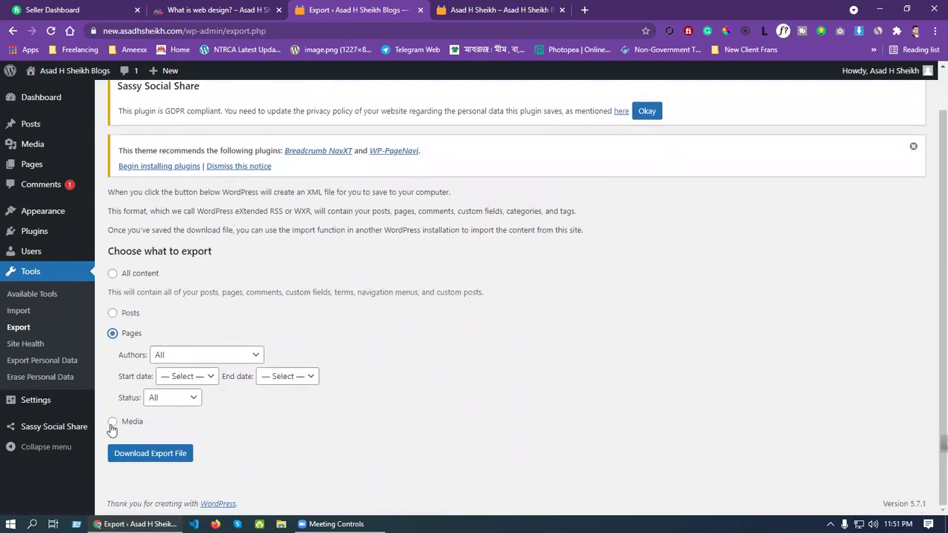
left_click(112, 424)
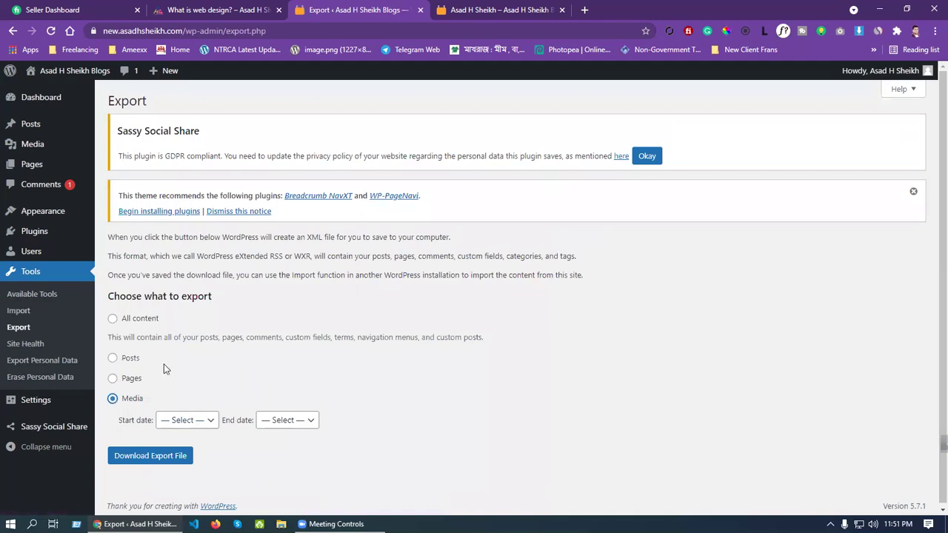
left_click(112, 319)
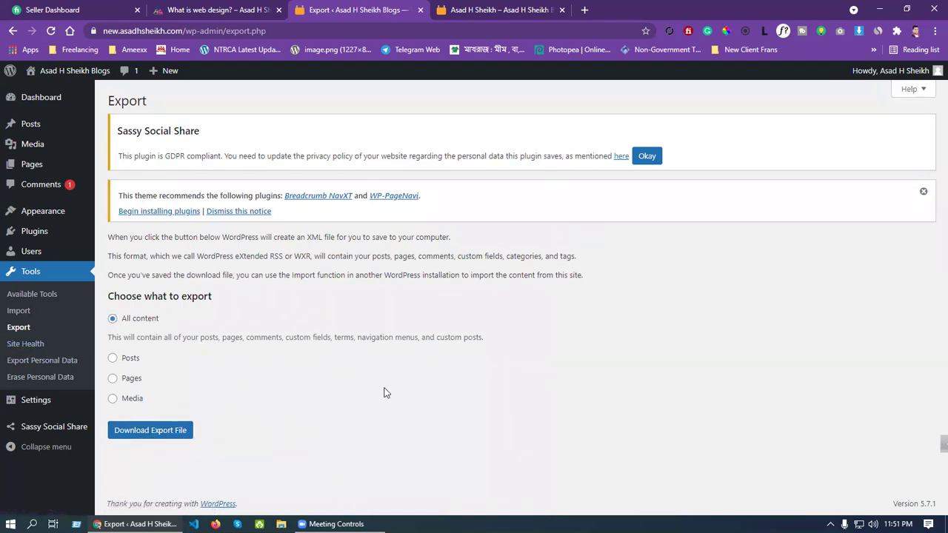
Step: Open the Site Health page, point out the recommended improvements on plugins, themes and PHP version, and highlight the Site Health Status heading
left_click(42, 345)
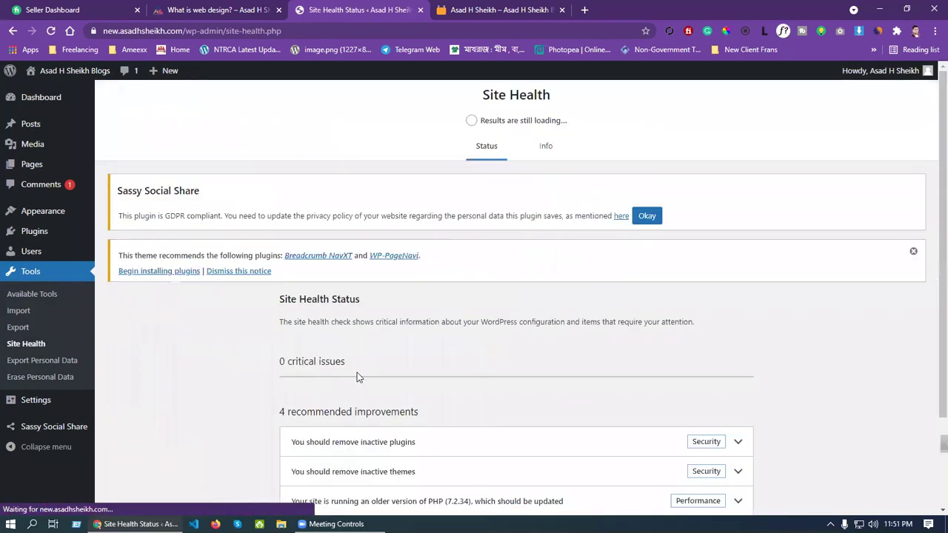
scroll(358, 378, "down", 1)
scroll(357, 377, "down", 1)
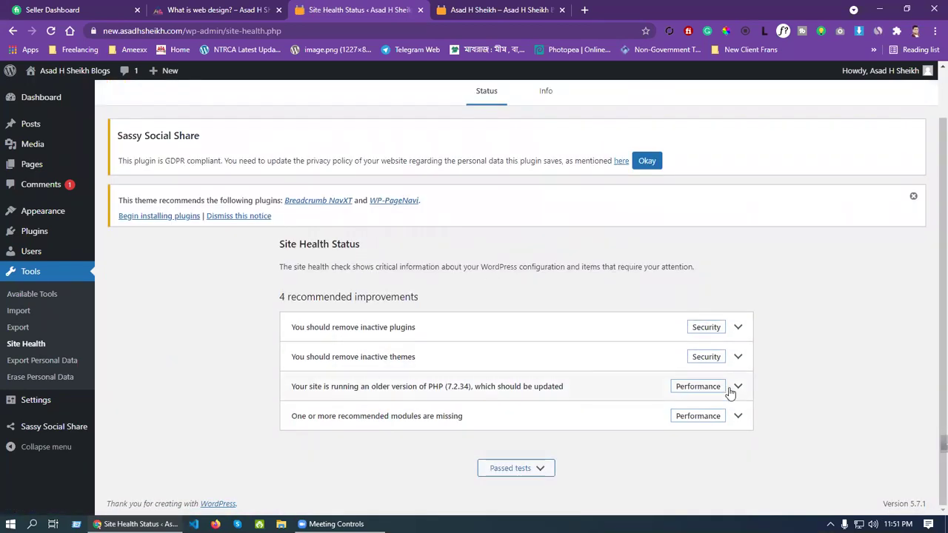
left_click(499, 329)
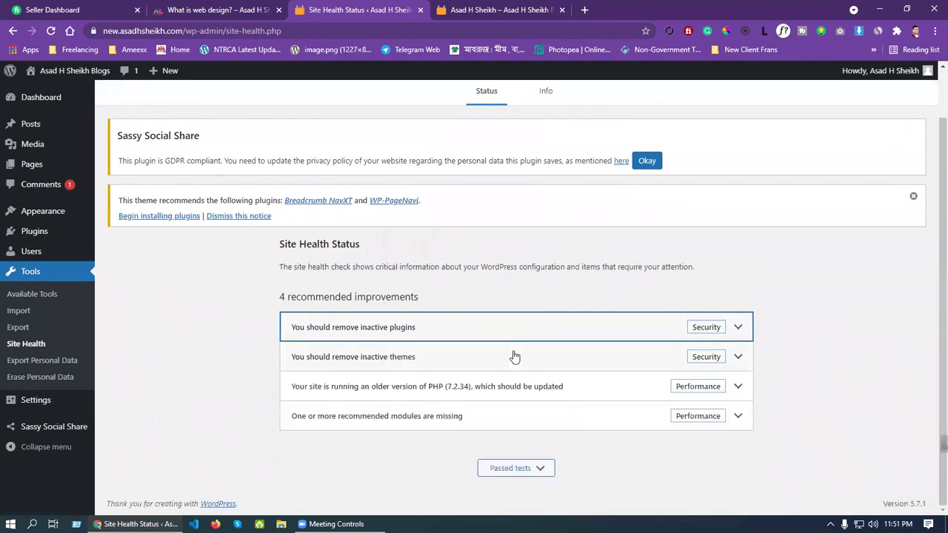
left_click(515, 358)
left_click(515, 358)
left_click(579, 388)
left_click(581, 388)
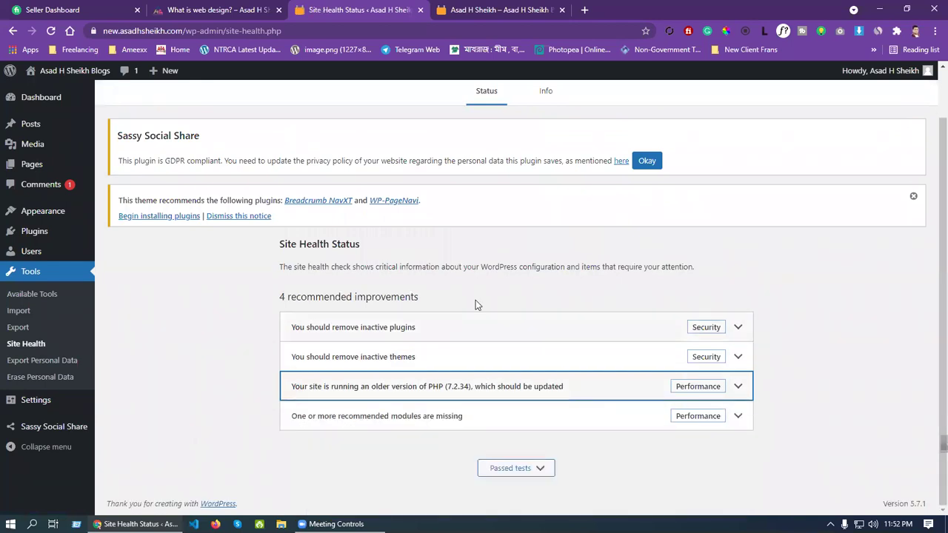
left_click_drag(281, 244, 470, 243)
left_click(513, 310)
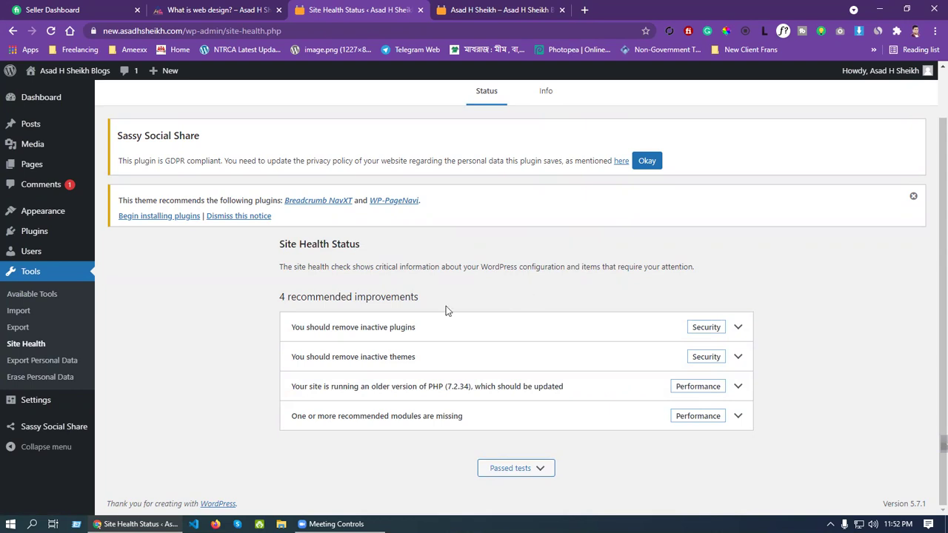
Step: Look over the Export Personal Data page, and open the Erase Personal Data page, highlighting the Username and Confirmation email labels
left_click(45, 364)
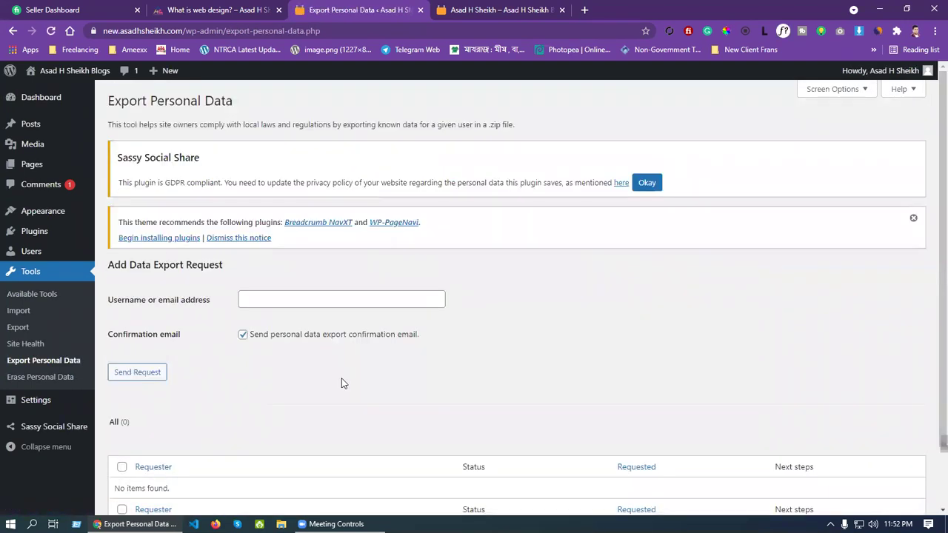
scroll(341, 383, "down", 2)
left_click(55, 379)
scroll(778, 322, "down", 2)
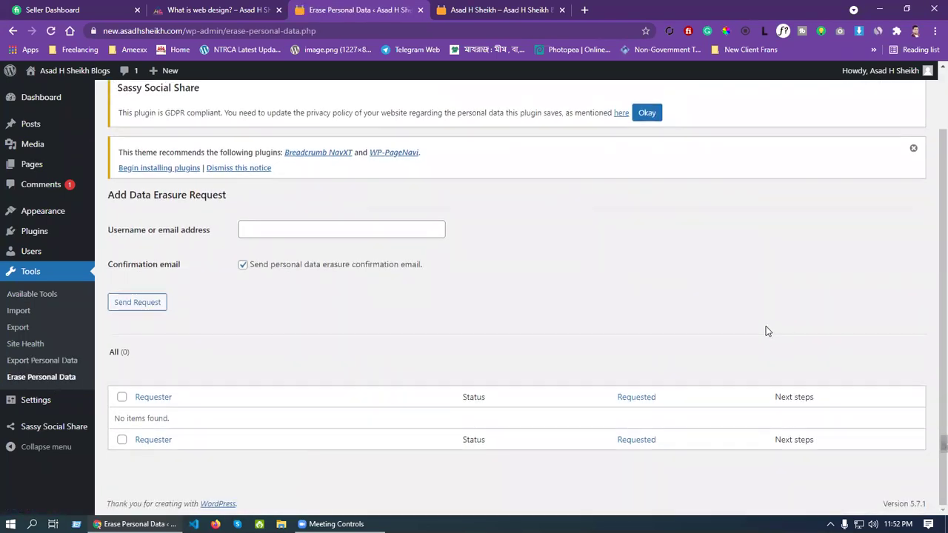
left_click_drag(161, 235, 186, 236)
left_click_drag(138, 264, 203, 260)
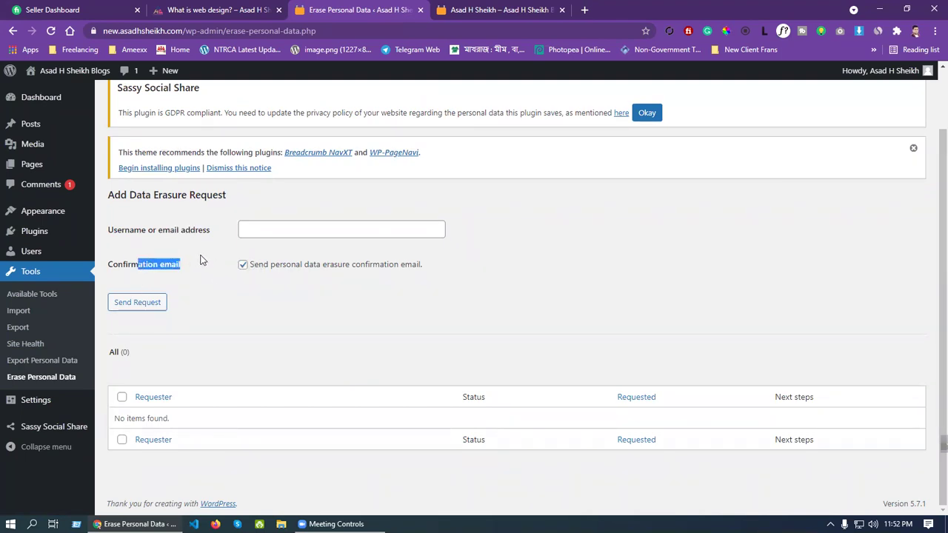
left_click(203, 260)
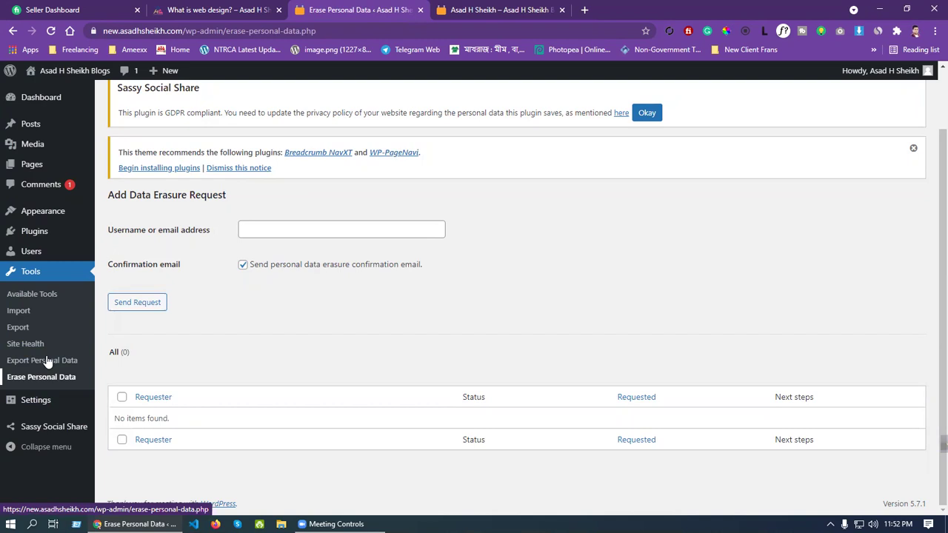
Step: Open the General settings page and look over its options
mouse_move(53, 404)
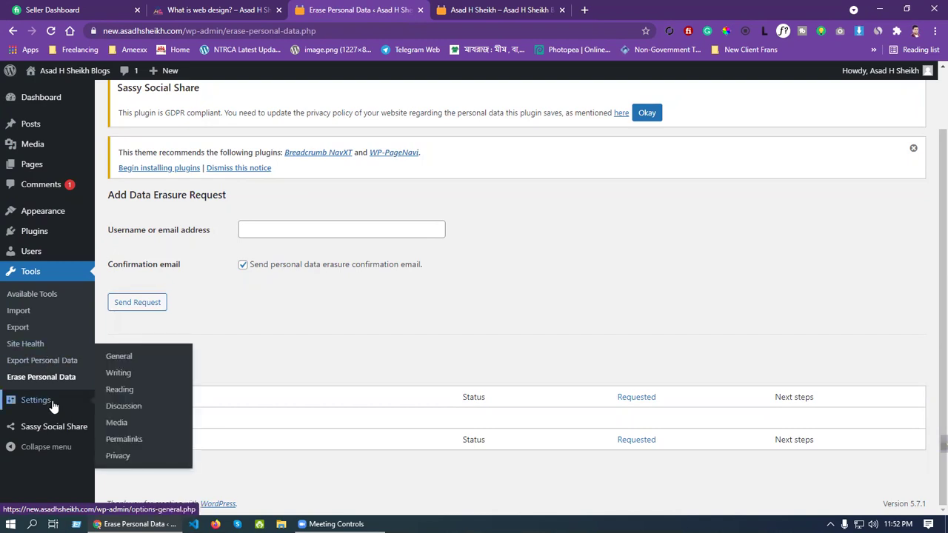
left_click(133, 357)
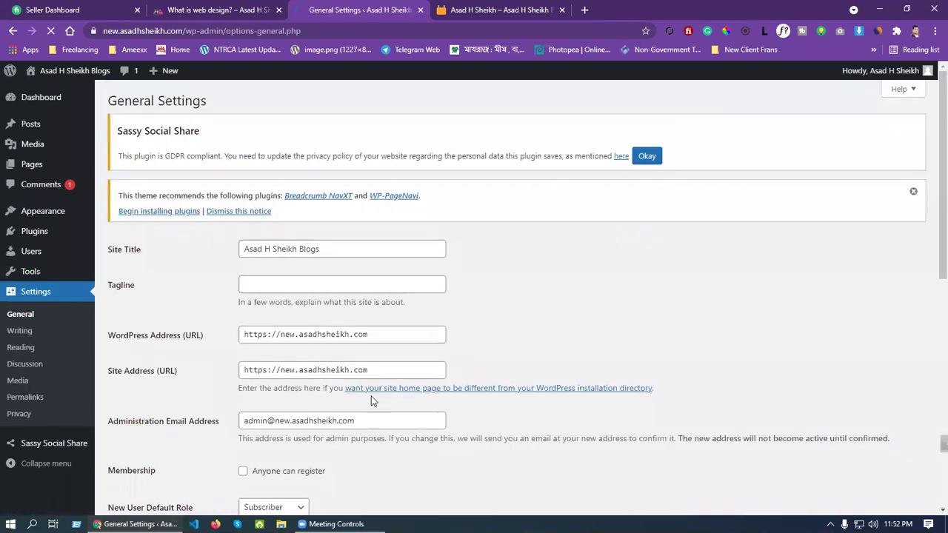
scroll(547, 302, "down", 2)
scroll(548, 302, "up", 2)
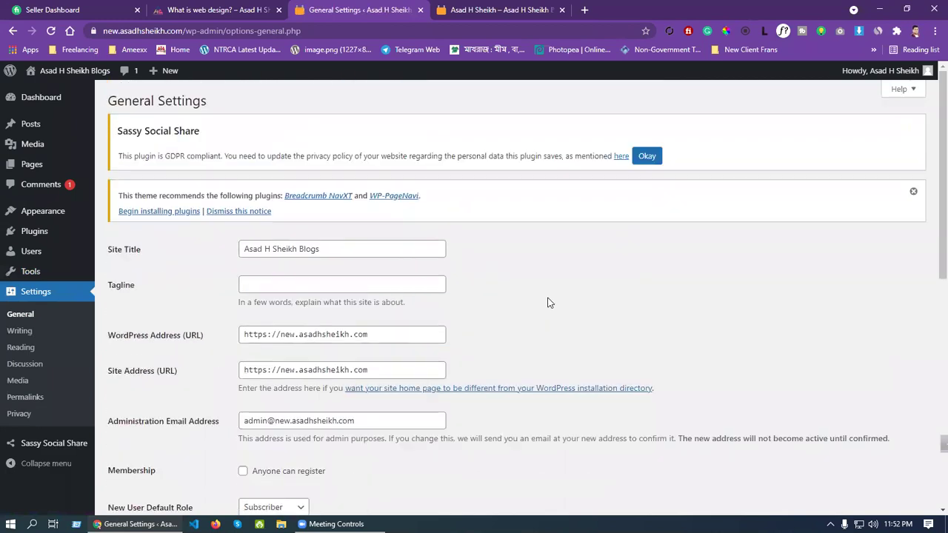
Step: Compare the Site Title setting with the title on the public site's browser tab, highlighting the Site Title label
left_click(500, 11)
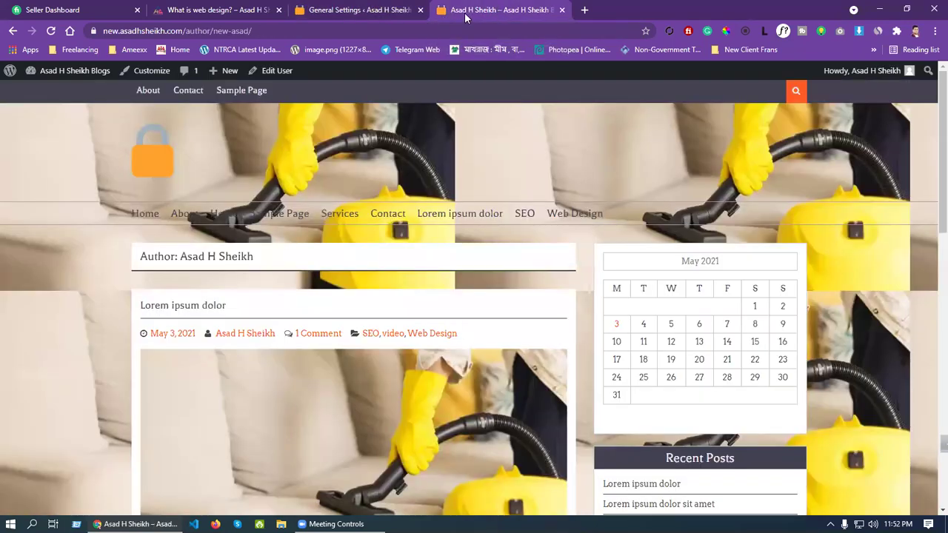
left_click(405, 9)
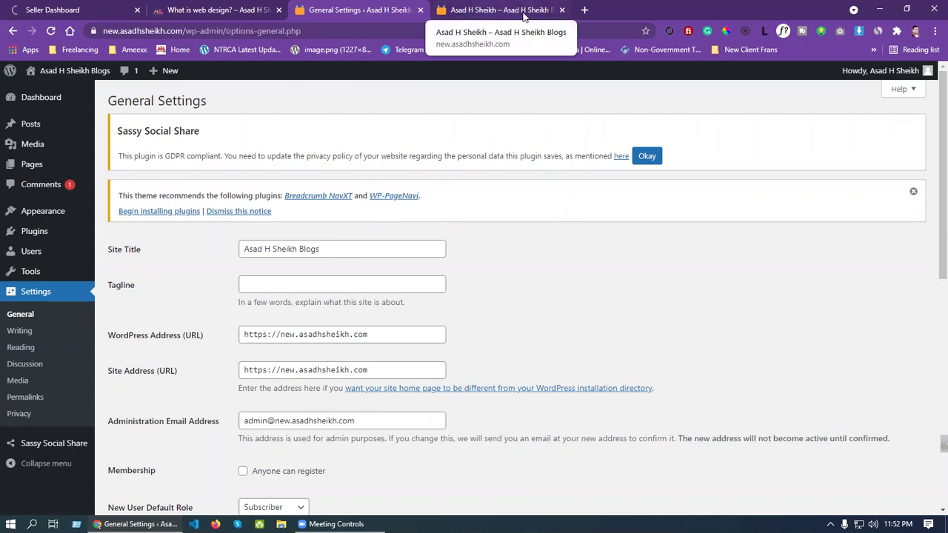
left_click(402, 243)
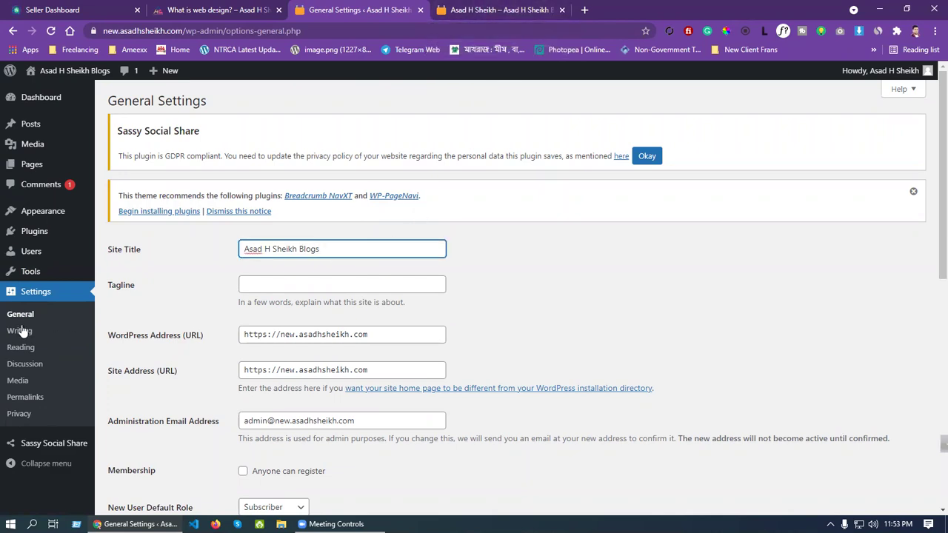
left_click(37, 293)
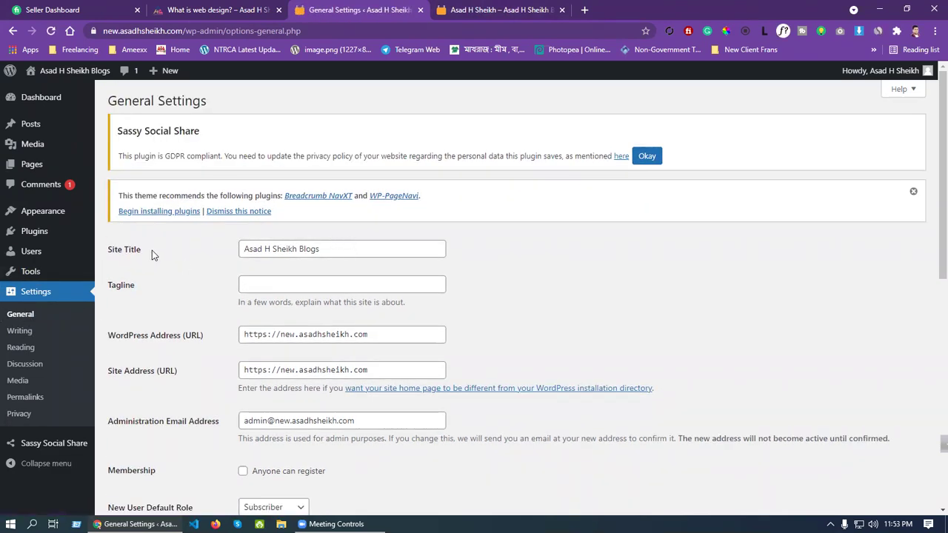
left_click_drag(152, 250, 97, 250)
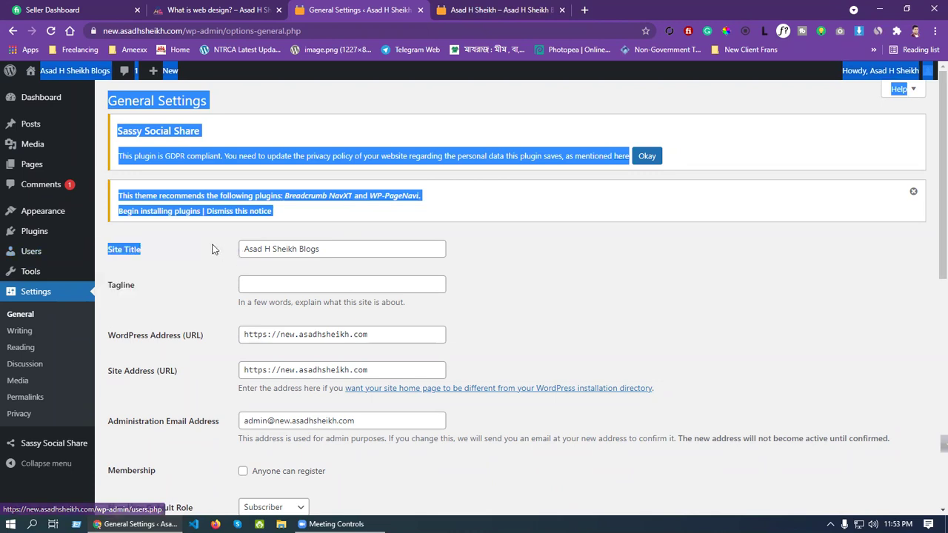
left_click(467, 71)
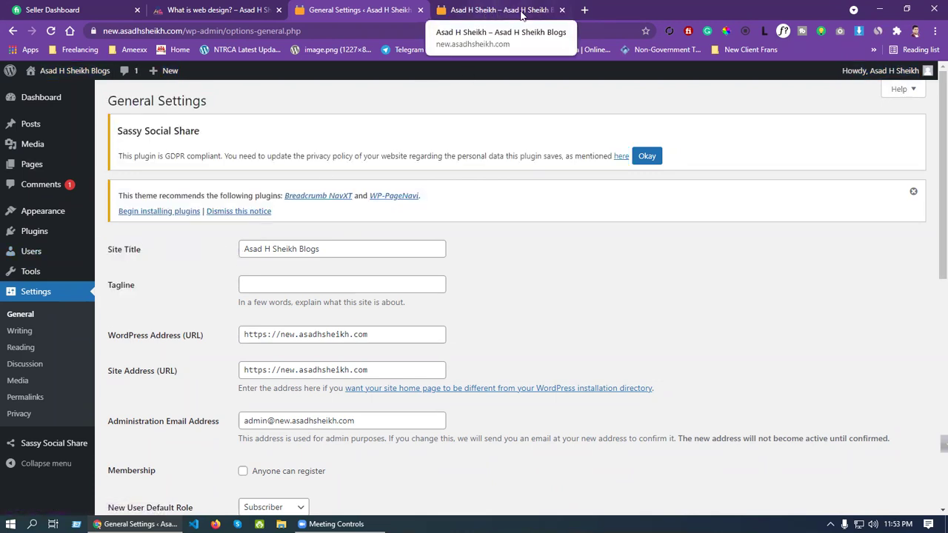
left_click(361, 251)
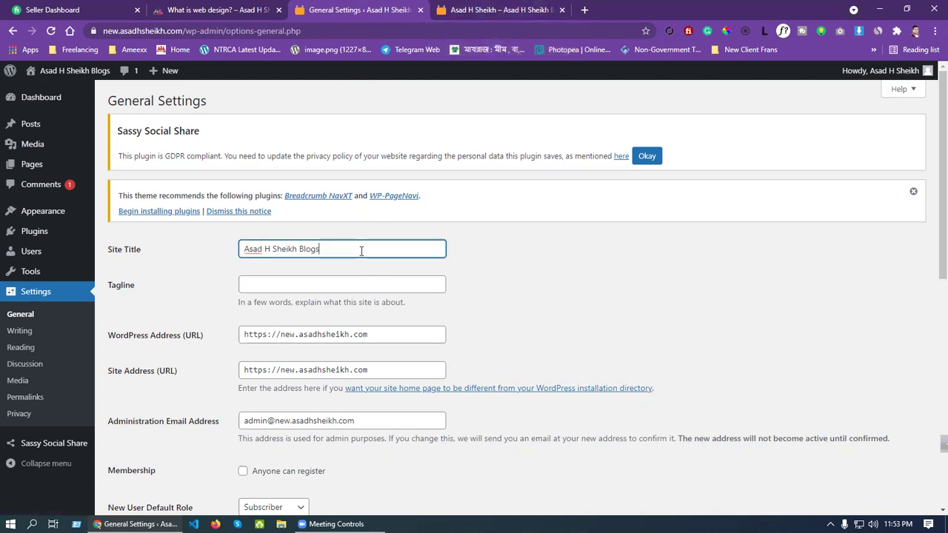
Step: Set the site's Tagline to "The reliable dating app" and highlight the entered text
left_click(284, 285)
left_click(519, 280)
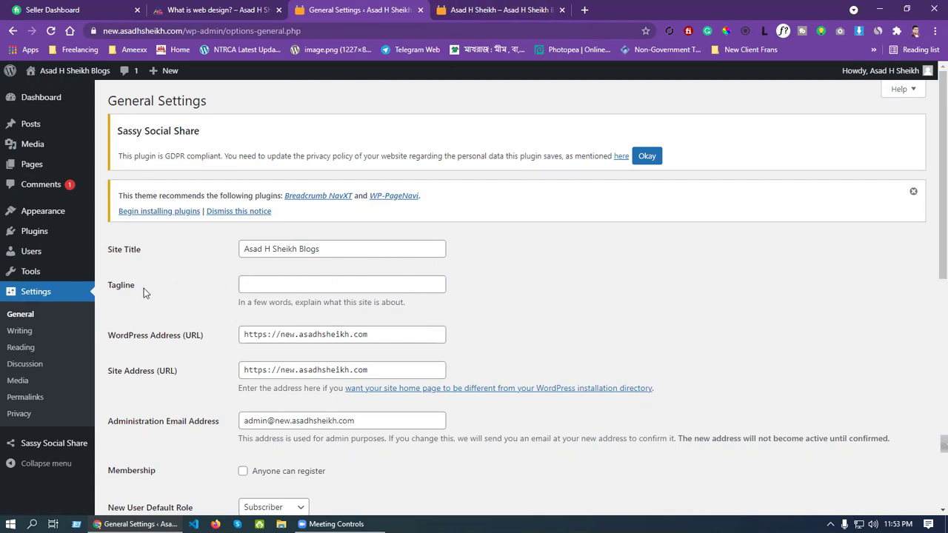
left_click(292, 288)
left_click(333, 315)
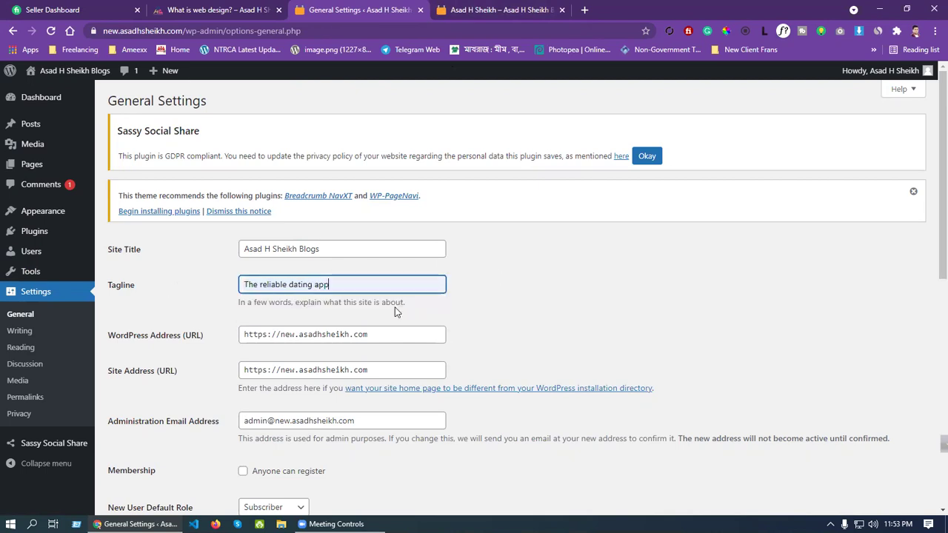
left_click_drag(359, 284, 133, 289)
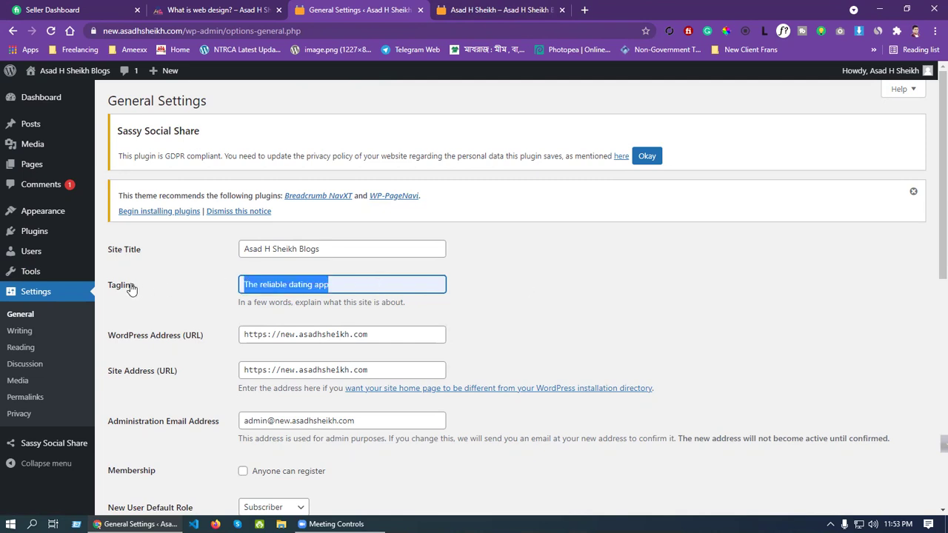
left_click(164, 296)
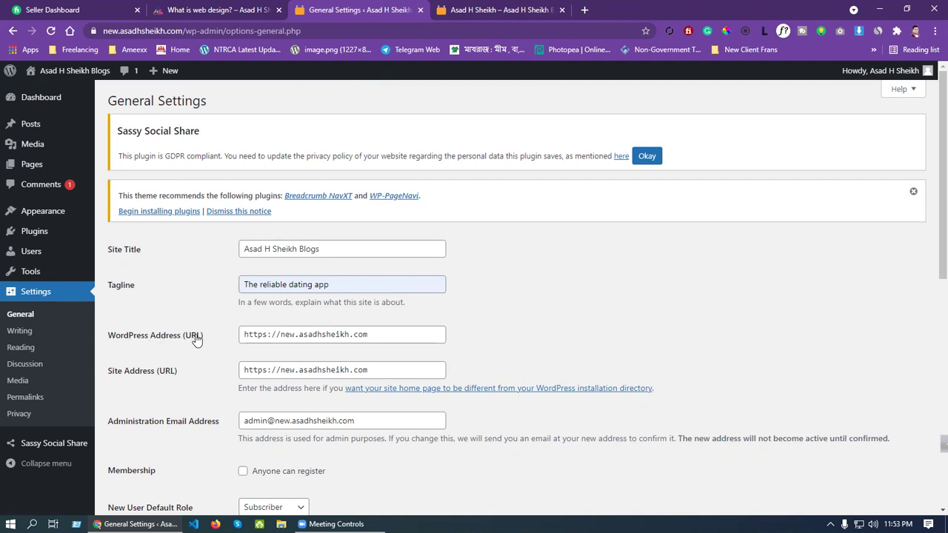
Step: Point out the WordPress and Site Address URLs, removing and restoring the "s" of "https" in the WordPress Address
scroll(555, 338, "down", 1)
left_click(411, 274)
left_click(399, 311)
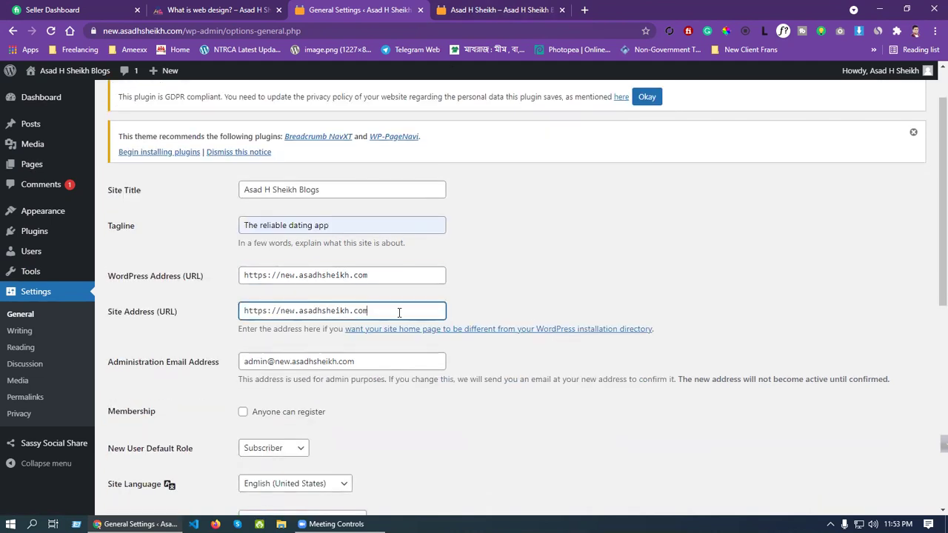
left_click(268, 275)
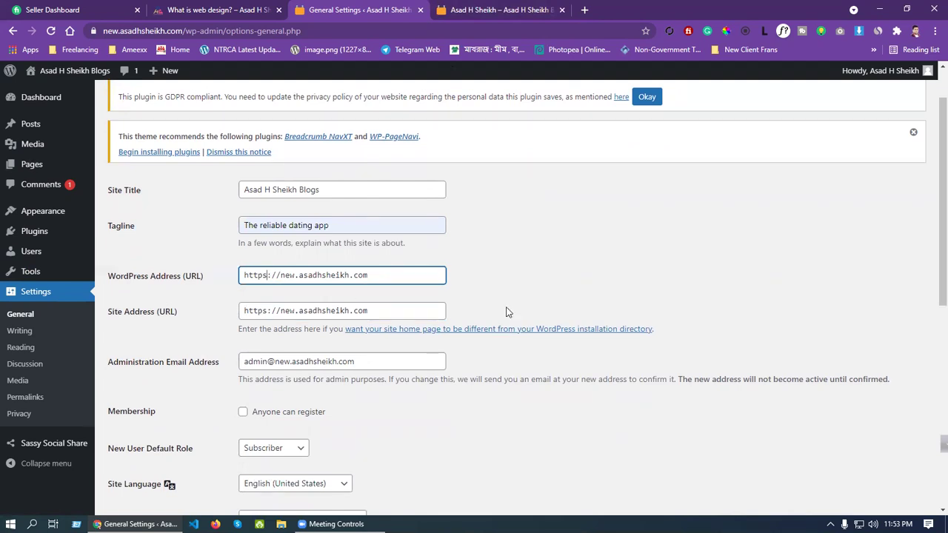
key("BackSpace")
type("s")
Step: Highlight the domain part of the WordPress Address (URL) repeatedly to point it out
left_click_drag(403, 275, 279, 279)
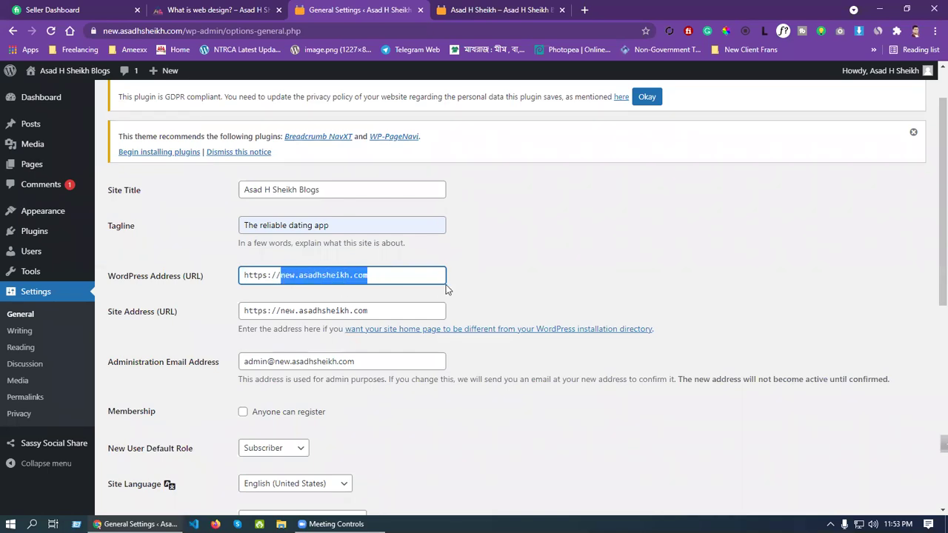
left_click(304, 276)
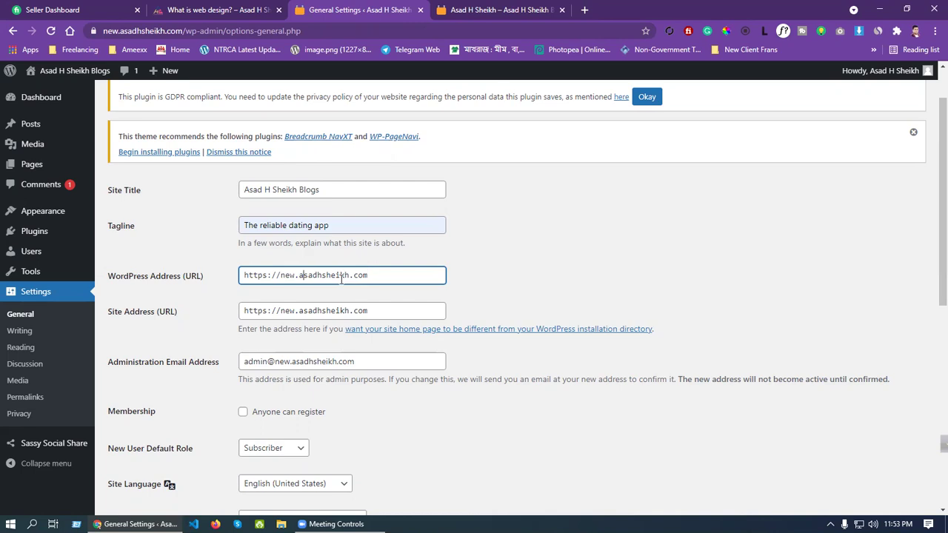
left_click(555, 278)
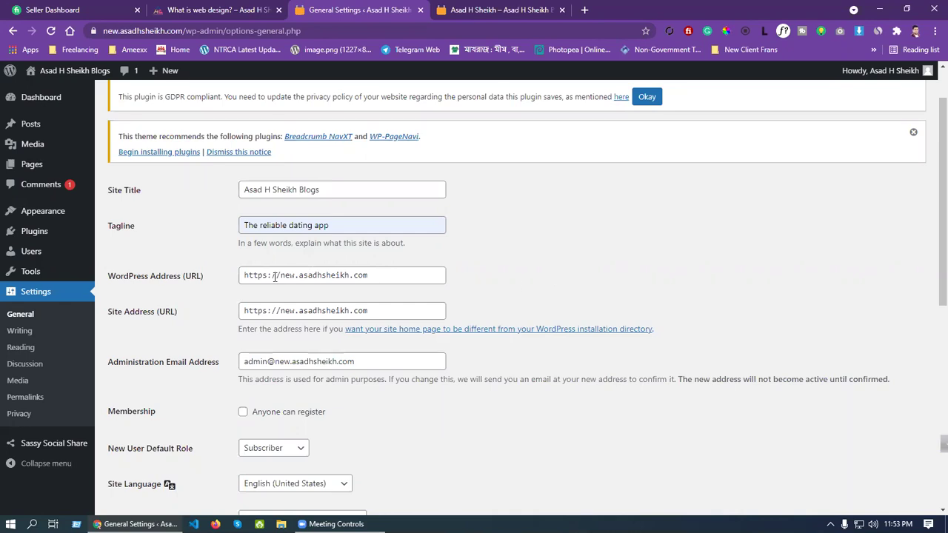
left_click_drag(278, 277, 404, 275)
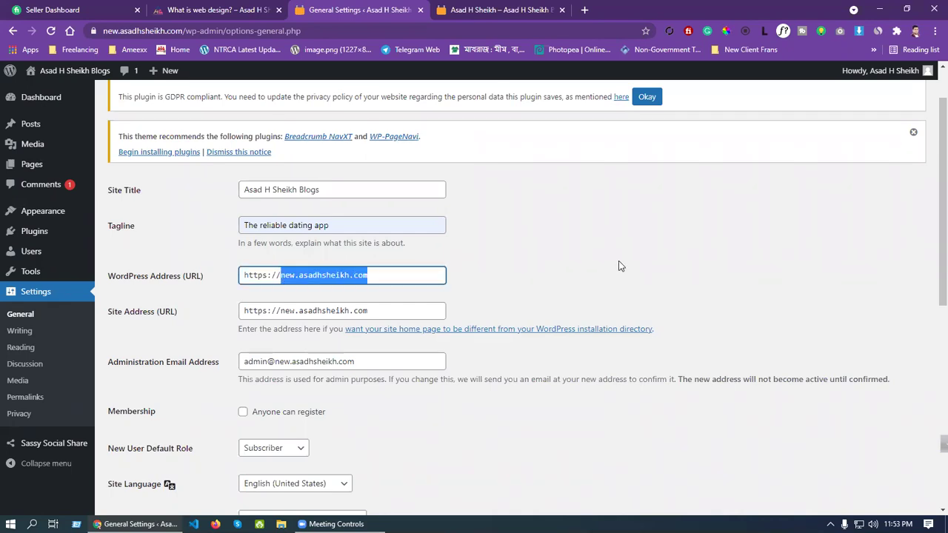
left_click(386, 282)
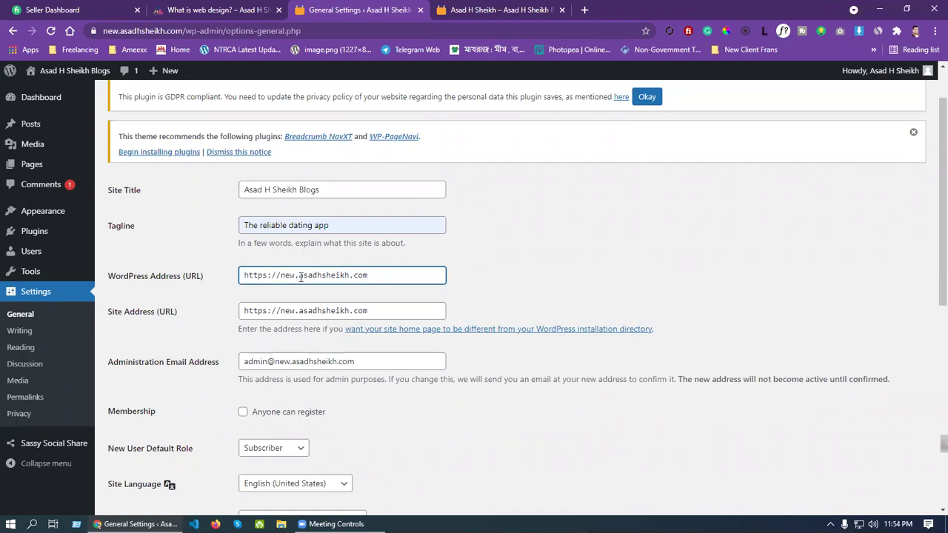
left_click_drag(282, 277, 440, 275)
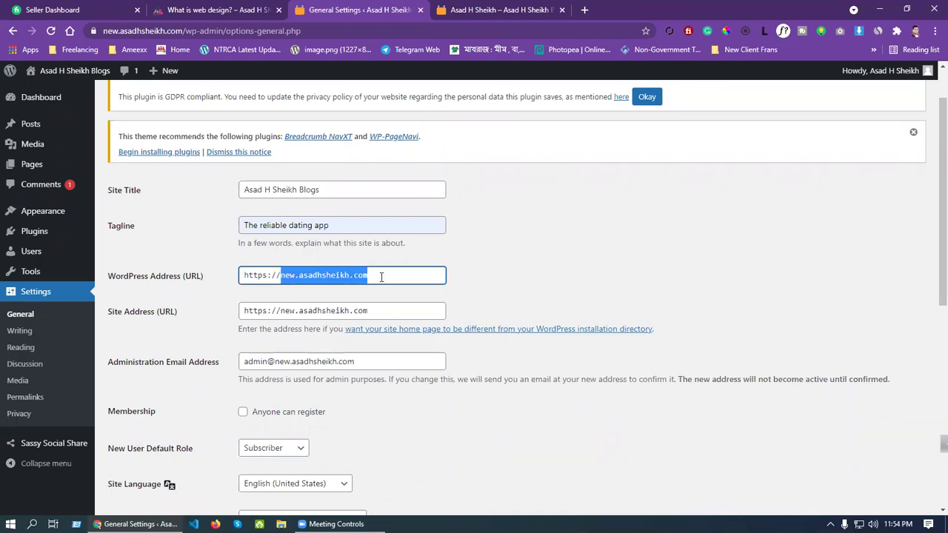
left_click(546, 281)
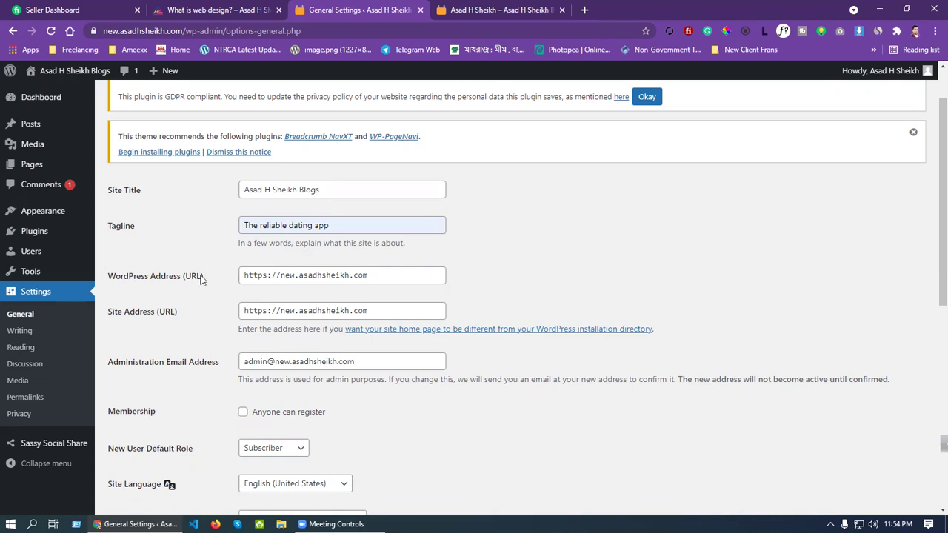
Step: Highlight the full Site Address (URL) and point out the Administration Email Address field
scroll(535, 282, "down", 1)
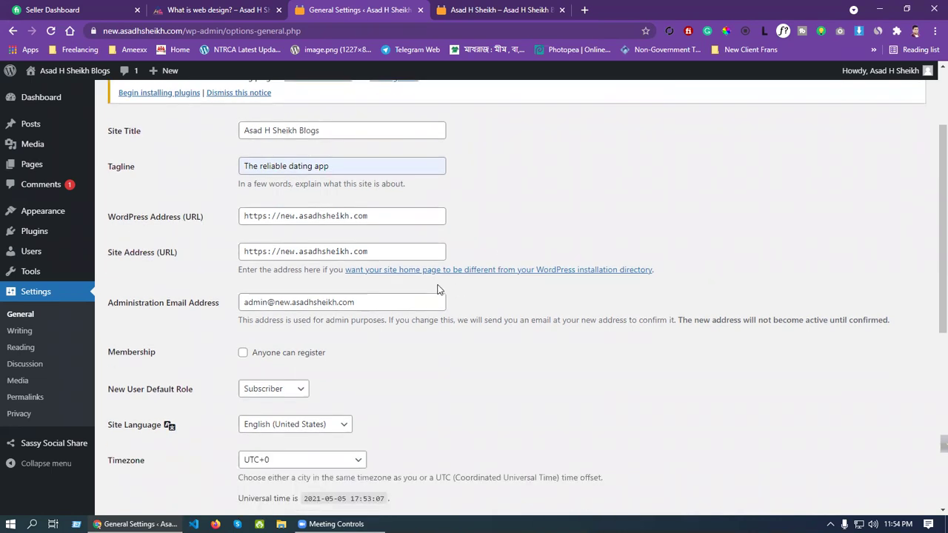
left_click_drag(392, 254, 225, 250)
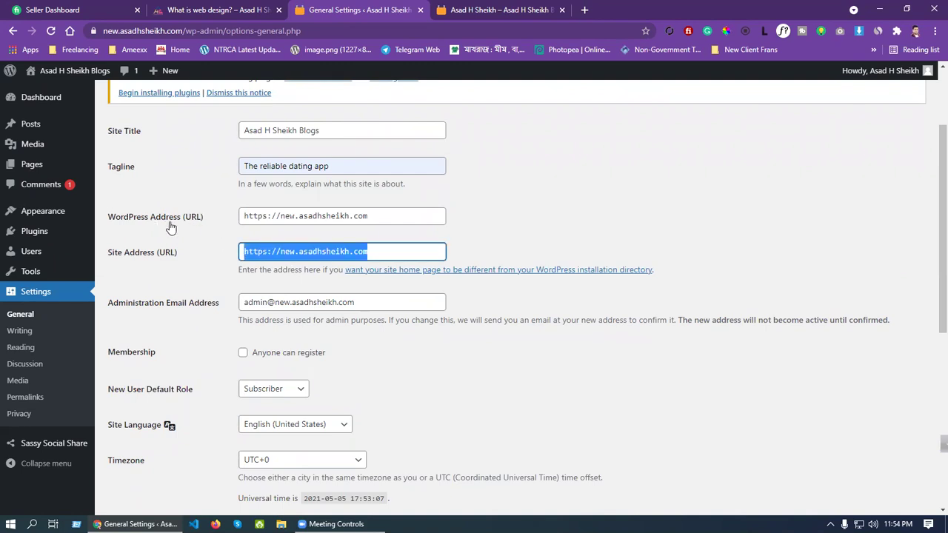
left_click(196, 256)
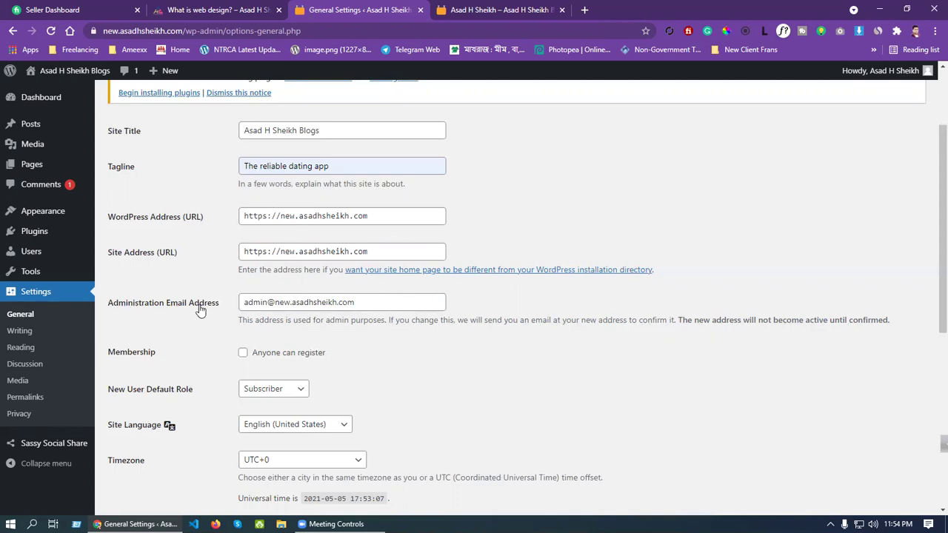
left_click(417, 301)
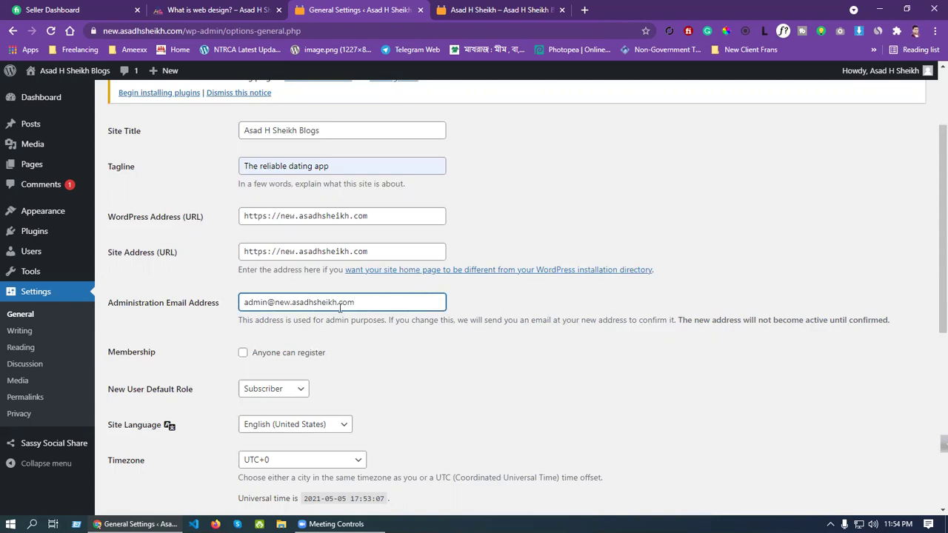
left_click_drag(417, 309, 235, 309)
left_click(462, 381)
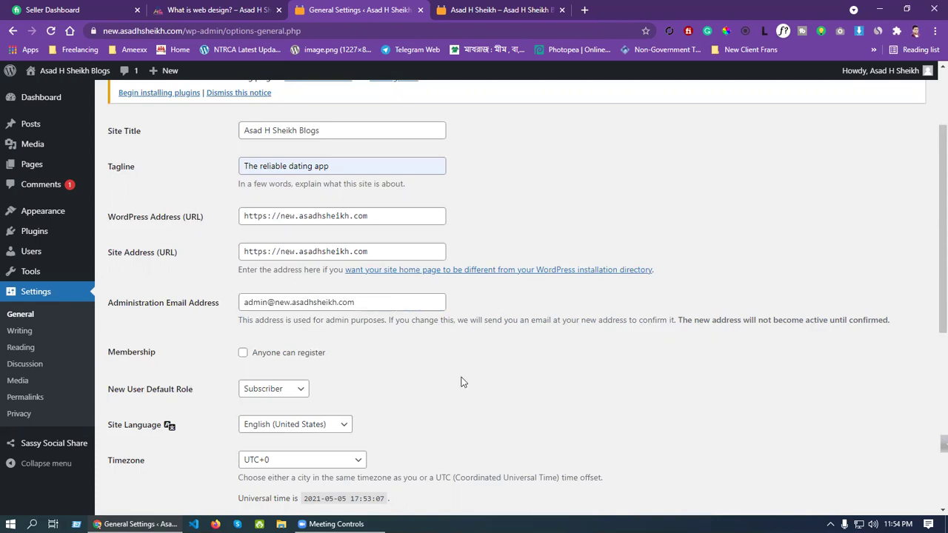
Step: Highlight the Membership label and toggle Anyone can register on and off, leaving it unchecked
scroll(173, 347, "down", 1)
left_click_drag(127, 293, 144, 293)
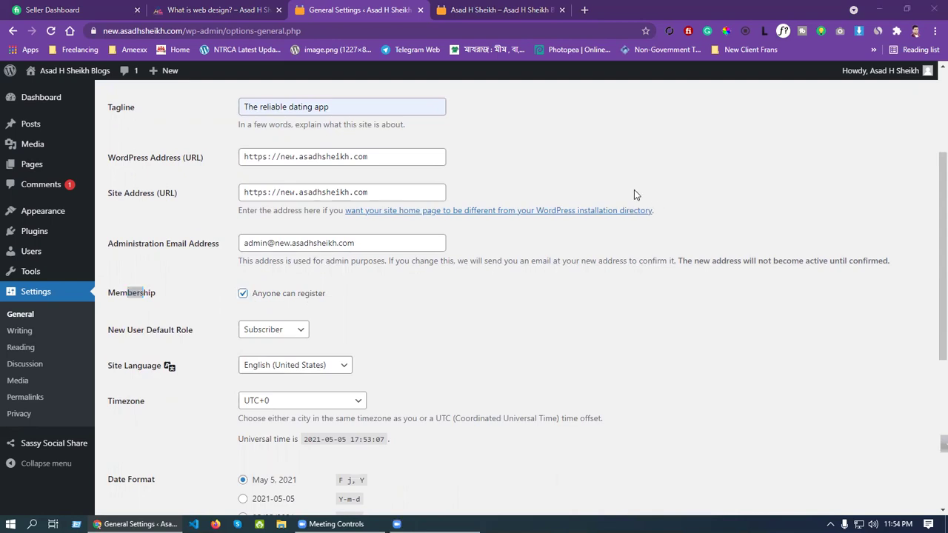
left_click(243, 294)
left_click(433, 317)
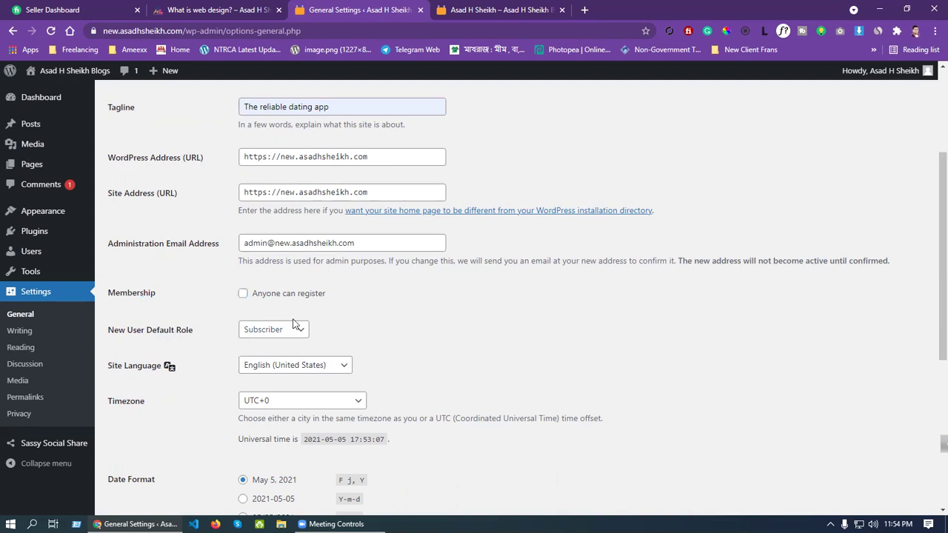
left_click(244, 294)
Step: Review the roles offered for New User Default Role, up to Administrator, and keep Subscriber selected
left_click(271, 329)
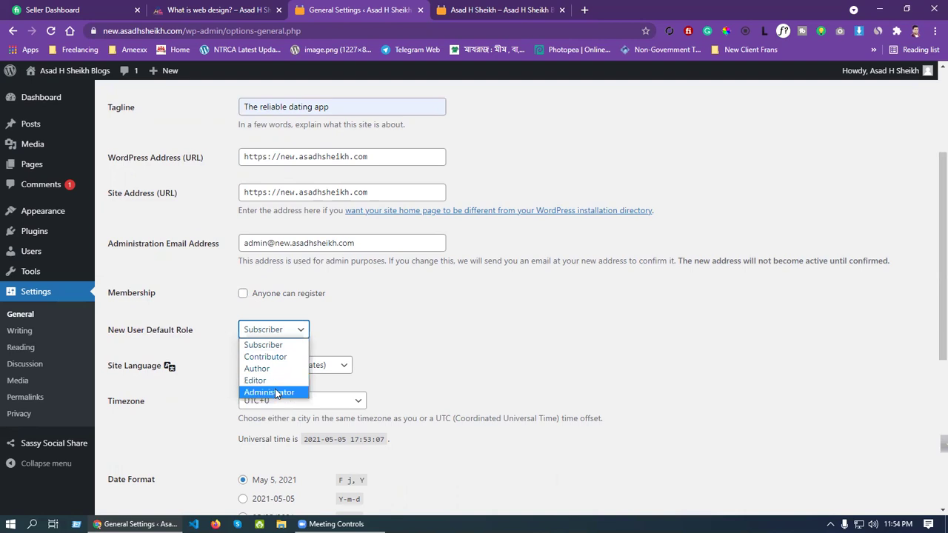
left_click(273, 345)
left_click(334, 315)
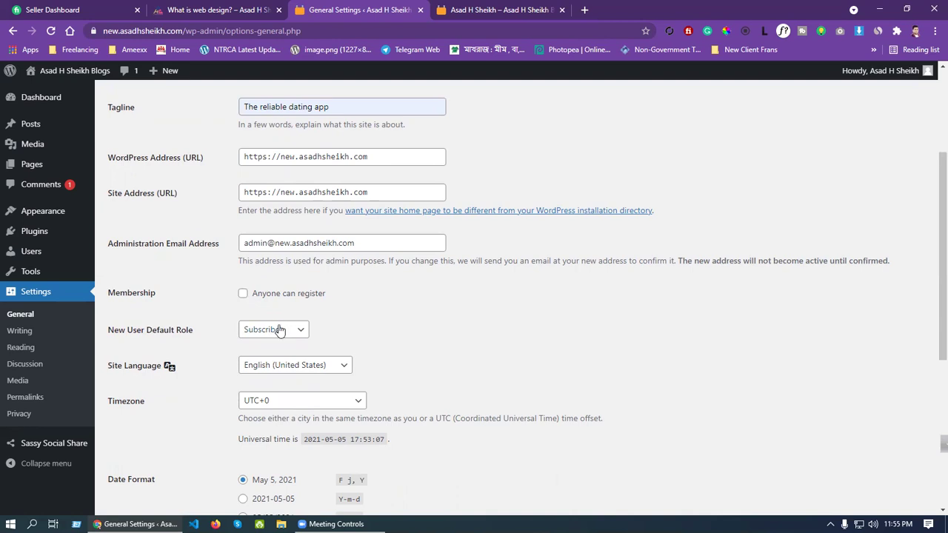
left_click(276, 330)
left_click(273, 345)
left_click(374, 335)
Step: Browse the available Site Language choices, keeping English (United States)
scroll(348, 341, "down", 1)
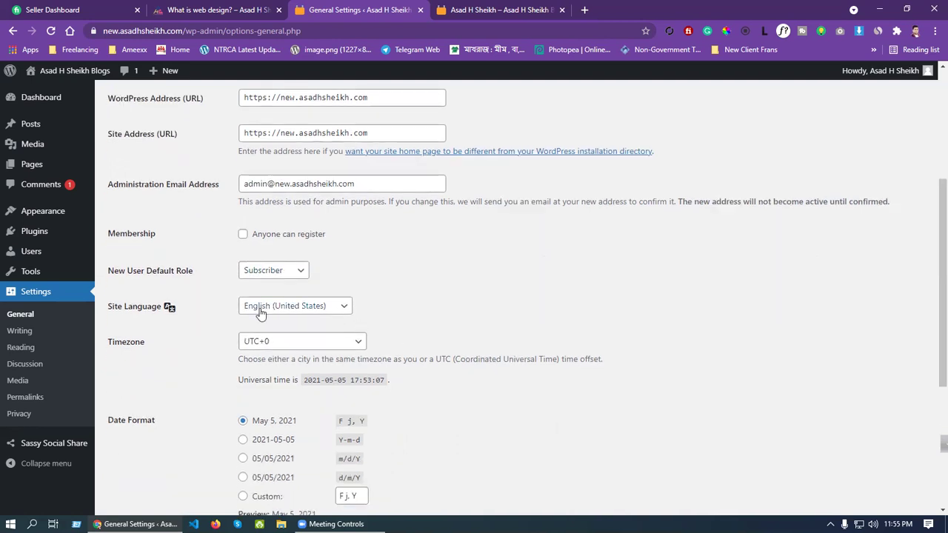
left_click(337, 307)
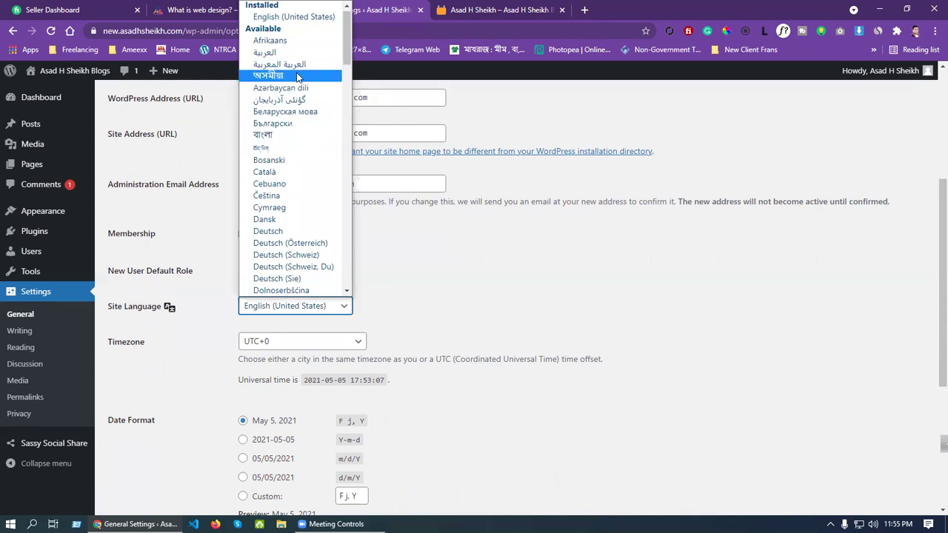
scroll(296, 228, "down", 6)
scroll(293, 247, "up", 2)
scroll(293, 247, "down", 4)
scroll(293, 246, "up", 12)
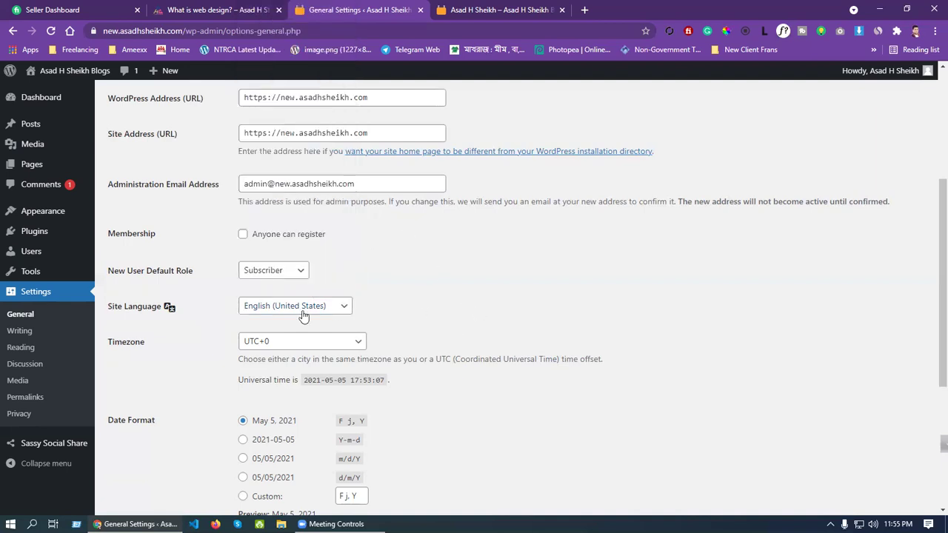
Step: Browse the available Timezone choices, from the UTC offsets through the European, Asian and American cities, without changing the selection
scroll(394, 336, "down", 4)
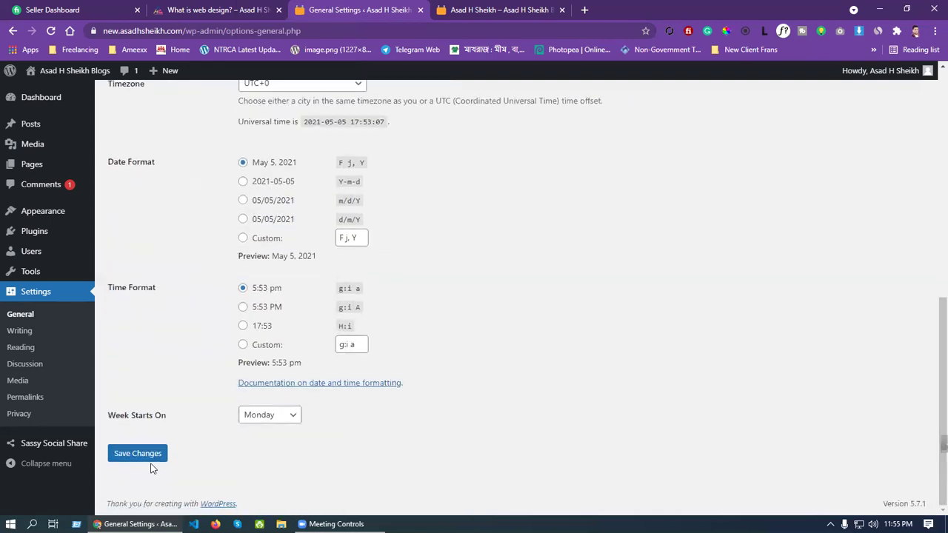
scroll(390, 363, "up", 2)
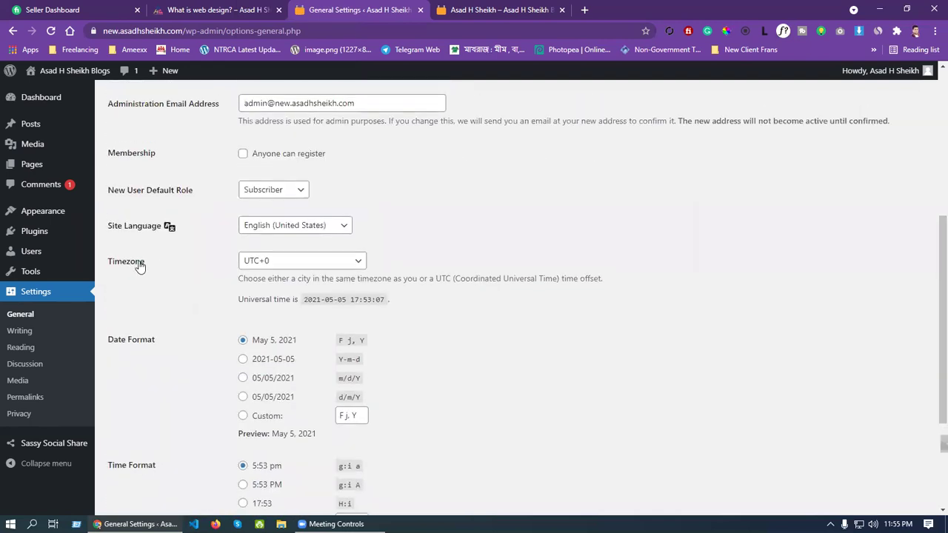
left_click(318, 265)
scroll(291, 324, "up", 1)
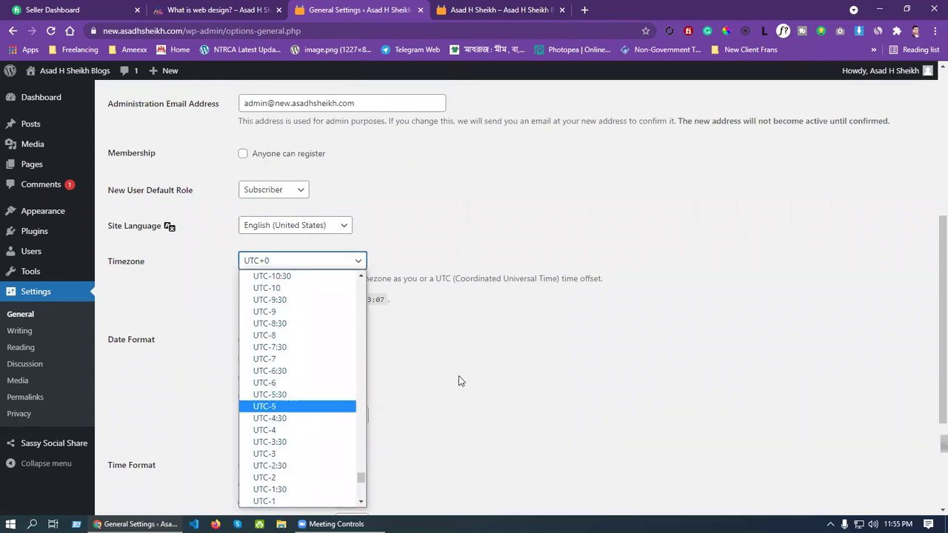
scroll(301, 342, "up", 3)
scroll(301, 343, "down", 8)
scroll(301, 345, "up", 15)
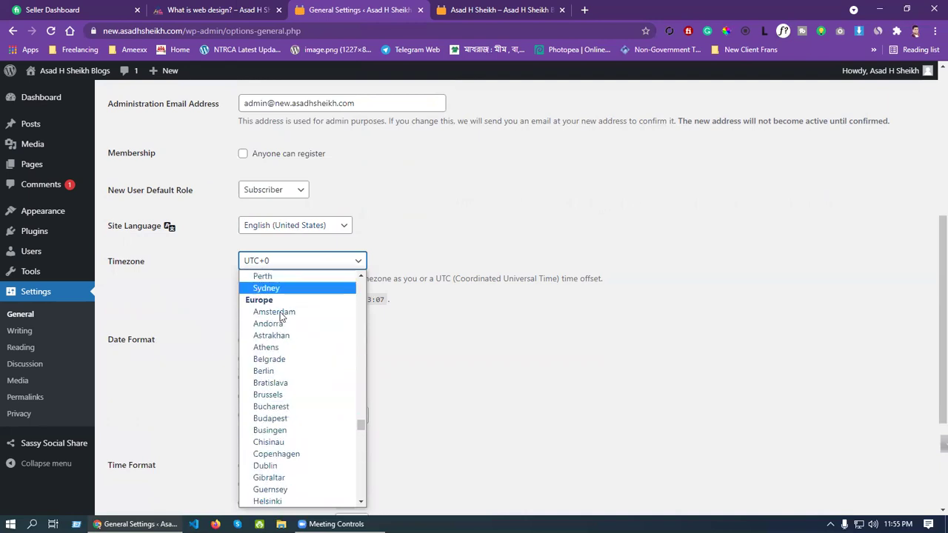
scroll(280, 317, "up", 20)
scroll(296, 351, "down", 7)
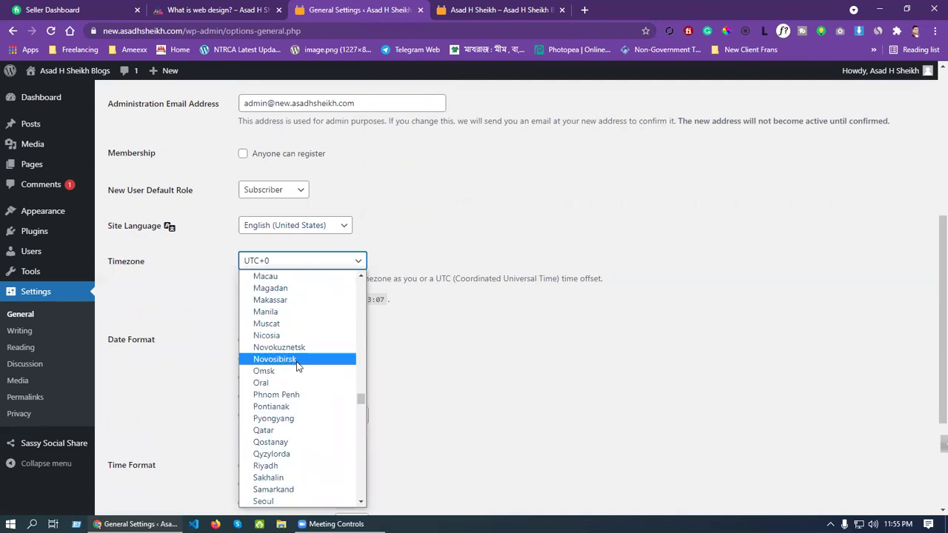
scroll(296, 363, "down", 4)
scroll(294, 327, "up", 15)
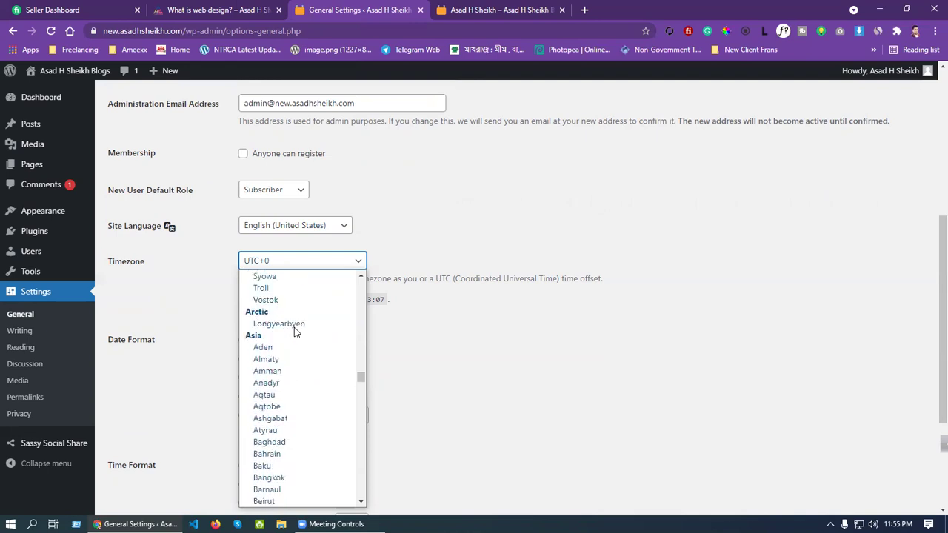
scroll(294, 327, "up", 10)
scroll(294, 327, "up", 6)
scroll(294, 327, "up", 10)
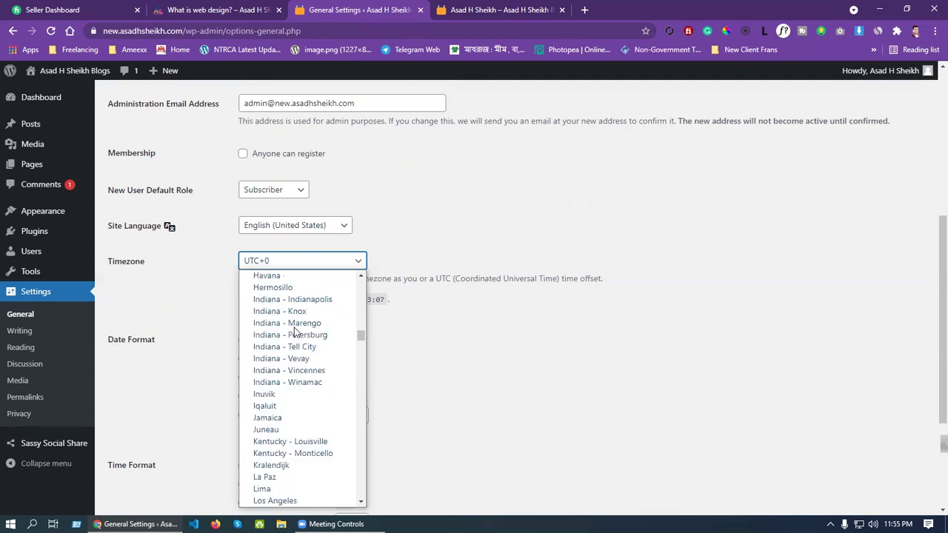
left_click(438, 205)
left_click(334, 262)
left_click(336, 262)
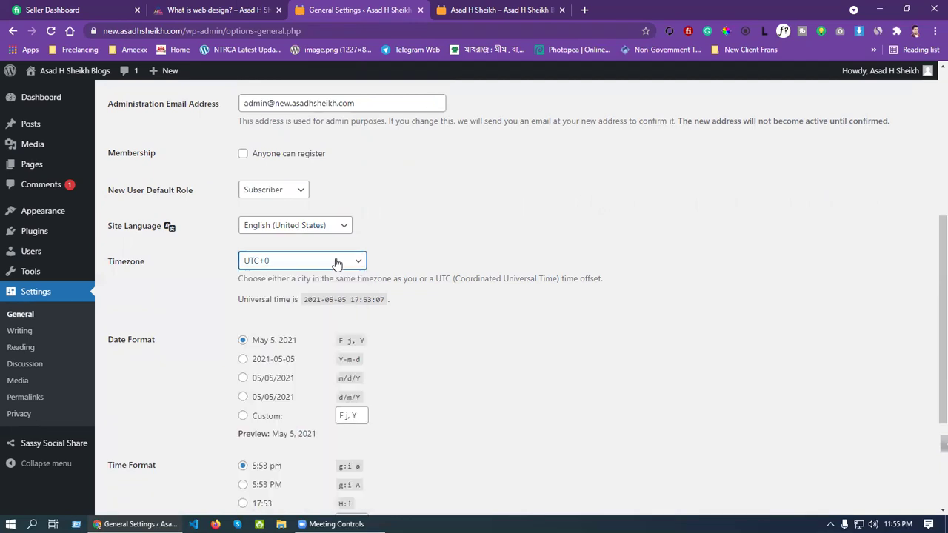
left_click(334, 262)
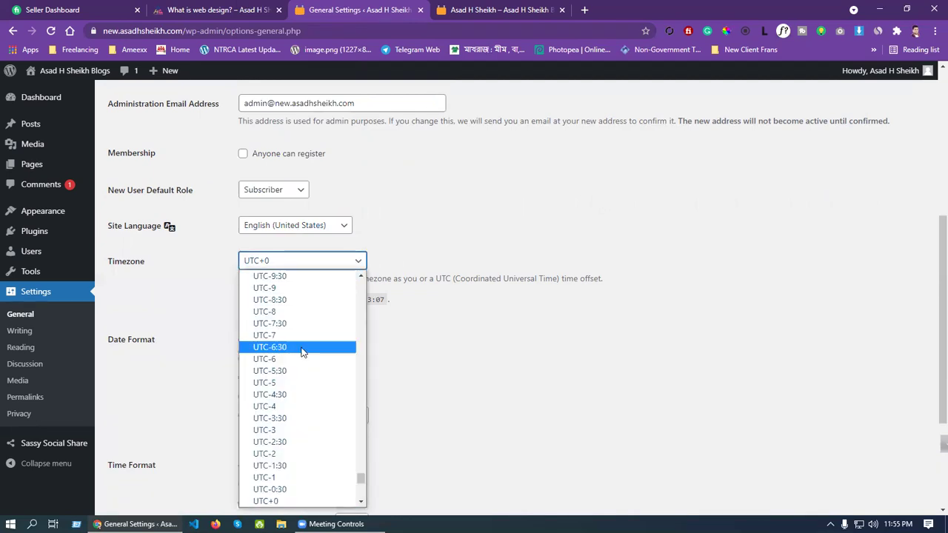
scroll(301, 352, "up", 20)
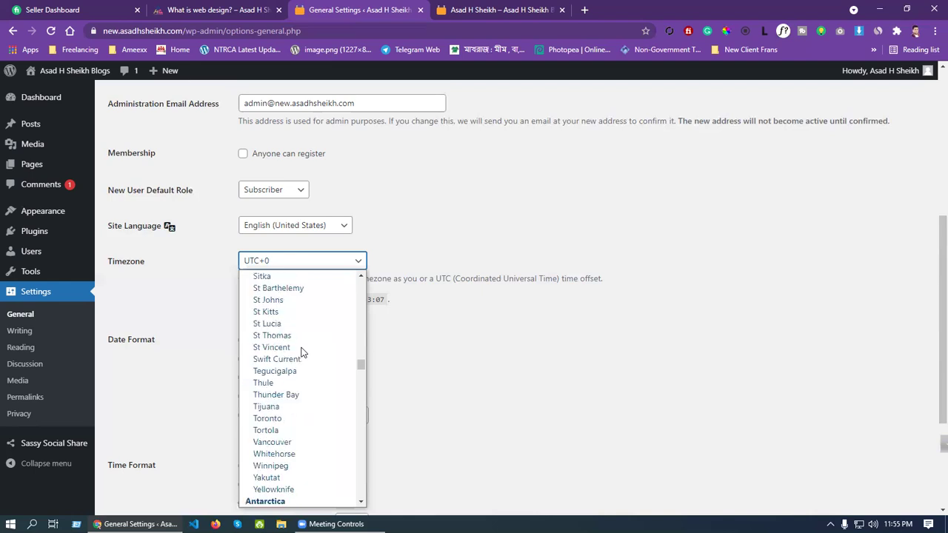
scroll(353, 299, "up", 20)
scroll(354, 299, "up", 20)
scroll(299, 384, "down", 20)
scroll(299, 383, "down", 6)
scroll(299, 383, "up", 5)
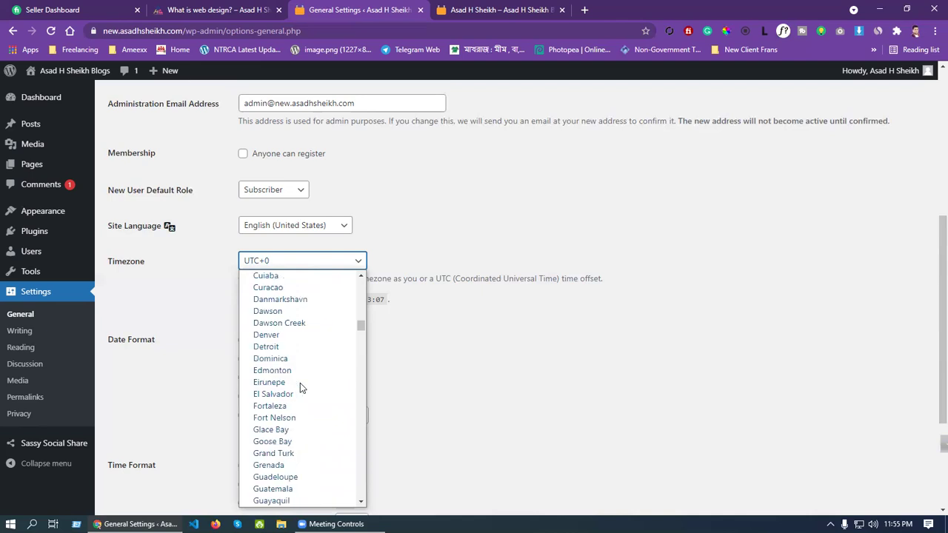
left_click(589, 324)
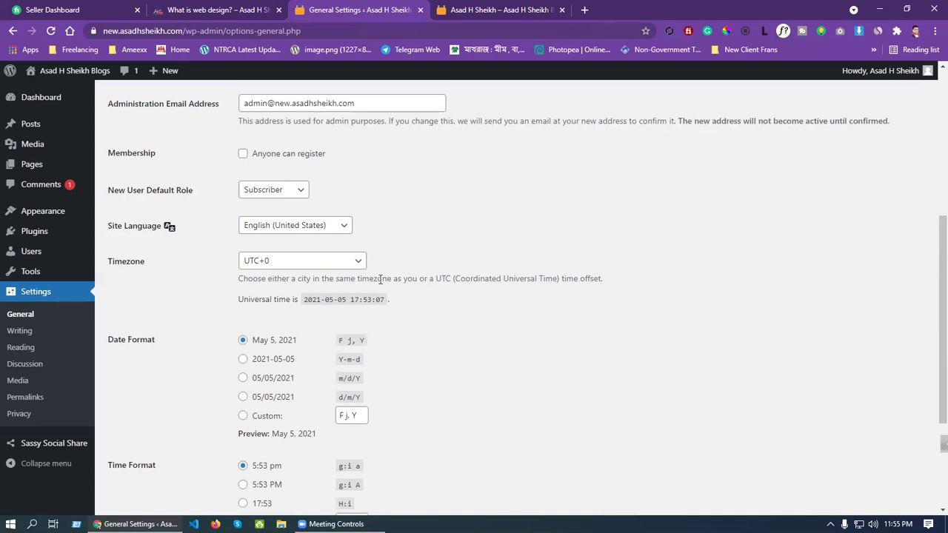
Step: Set the site's Timezone to UTC+6
left_click(339, 266)
scroll(291, 427, "down", 5)
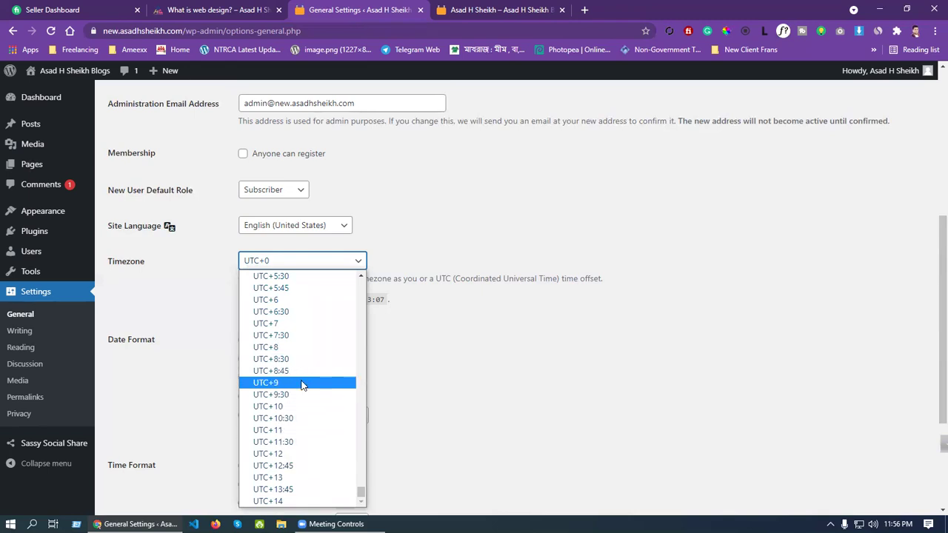
left_click(294, 300)
left_click(319, 265)
scroll(315, 311, "up", 15)
left_click(492, 213)
left_click(334, 265)
left_click(487, 247)
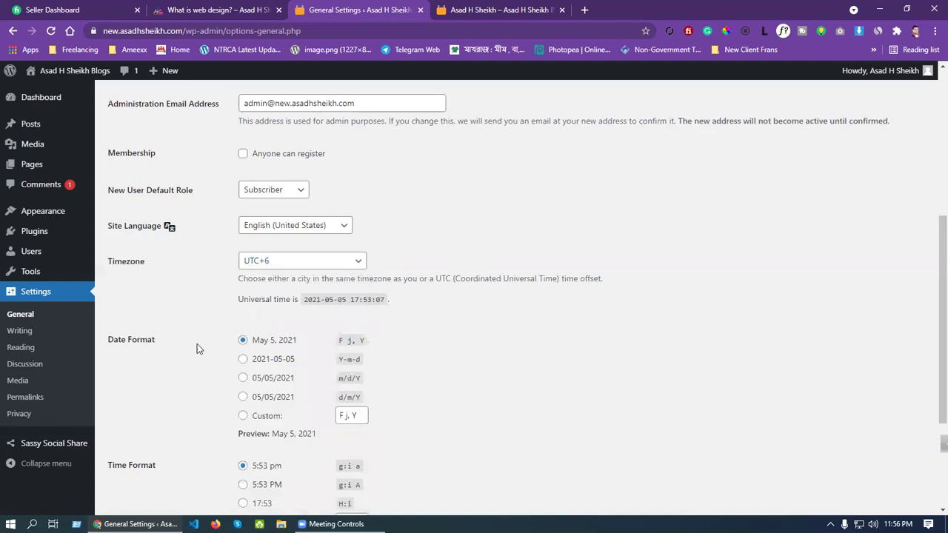
Step: View the blog's author page and examine how the publication dates are shown on the posts
scroll(209, 344, "down", 1)
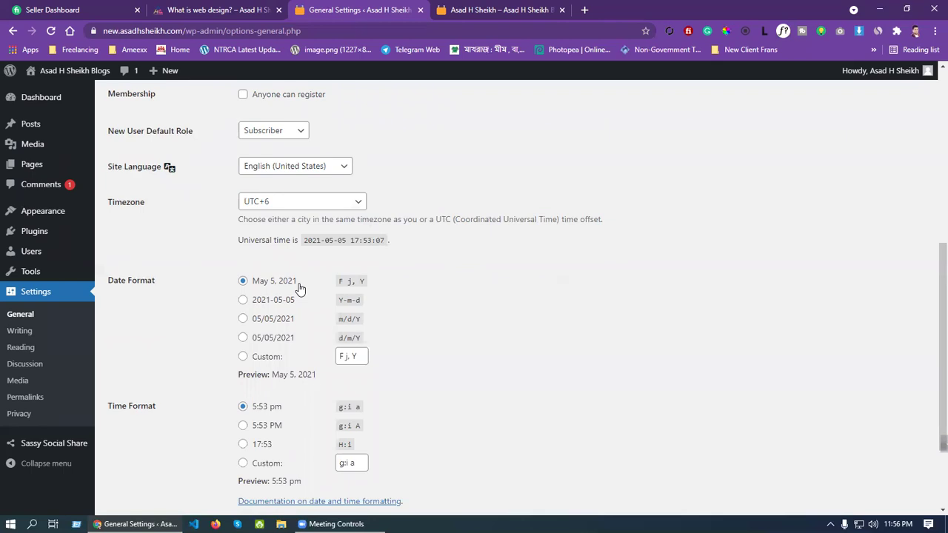
left_click(489, 11)
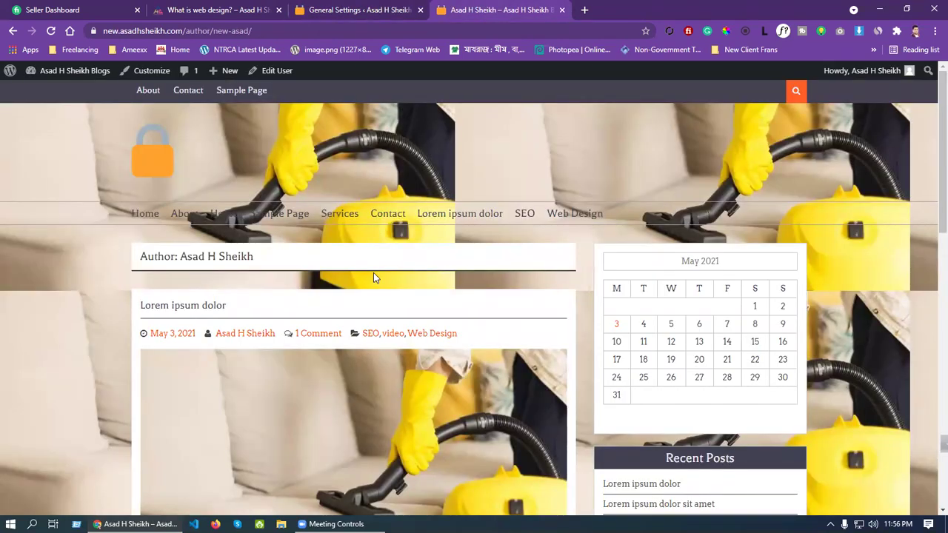
scroll(373, 272, "down", 1)
scroll(264, 292, "down", 5)
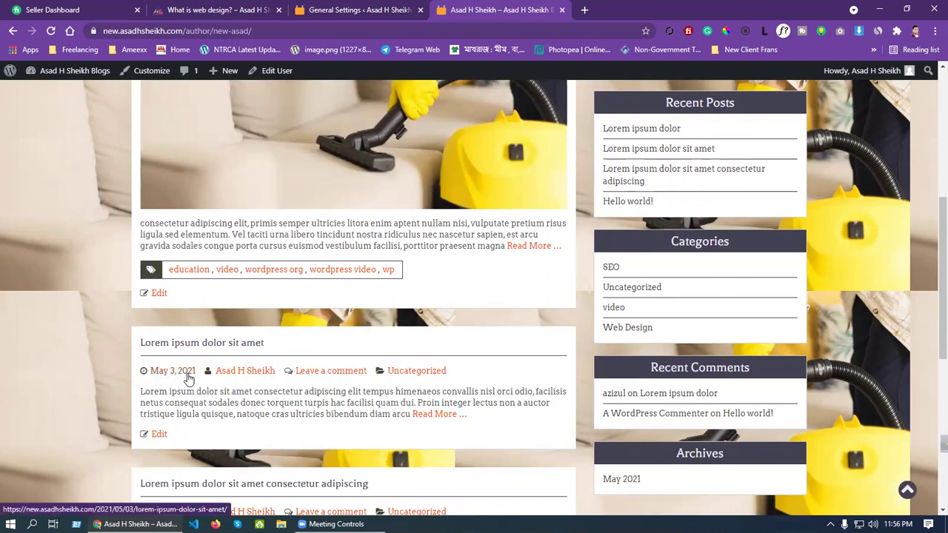
Step: Try the m/d/Y date format, settle on Y-m-d in General Settings, and save the changes
key("ctrl+shift+Tab")
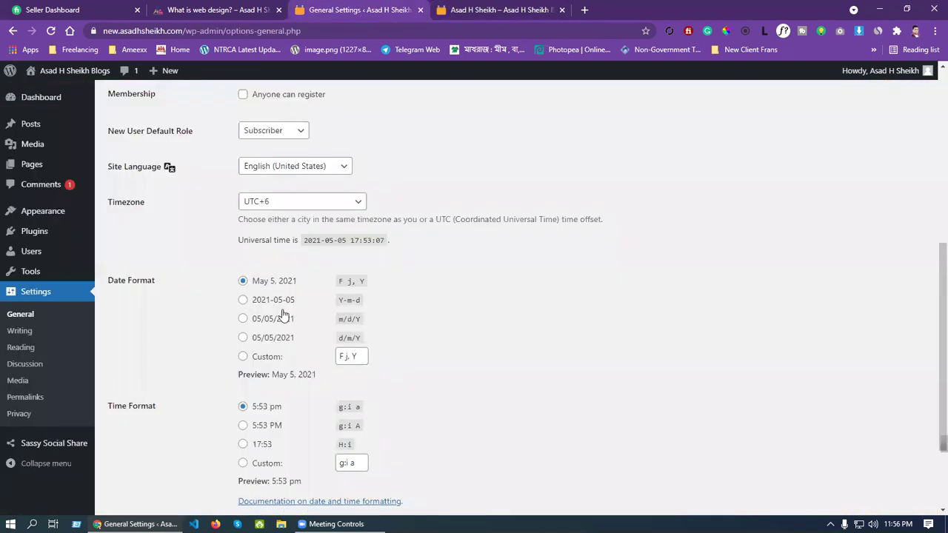
left_click(246, 320)
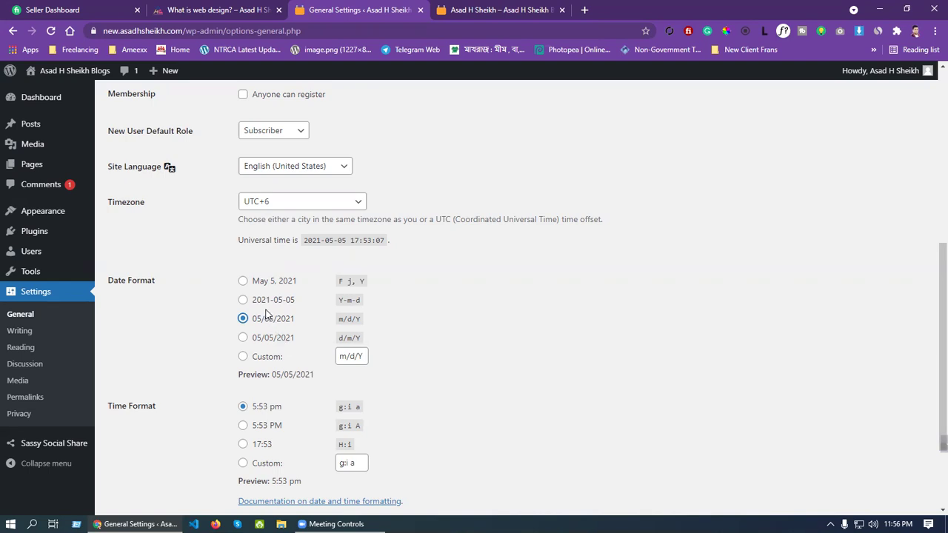
left_click(244, 300)
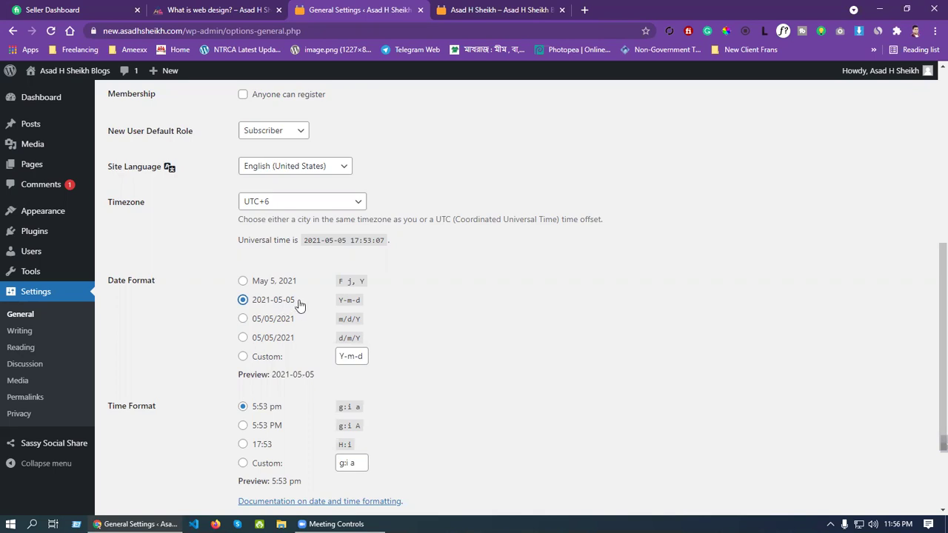
scroll(308, 311, "down", 2)
left_click(138, 449)
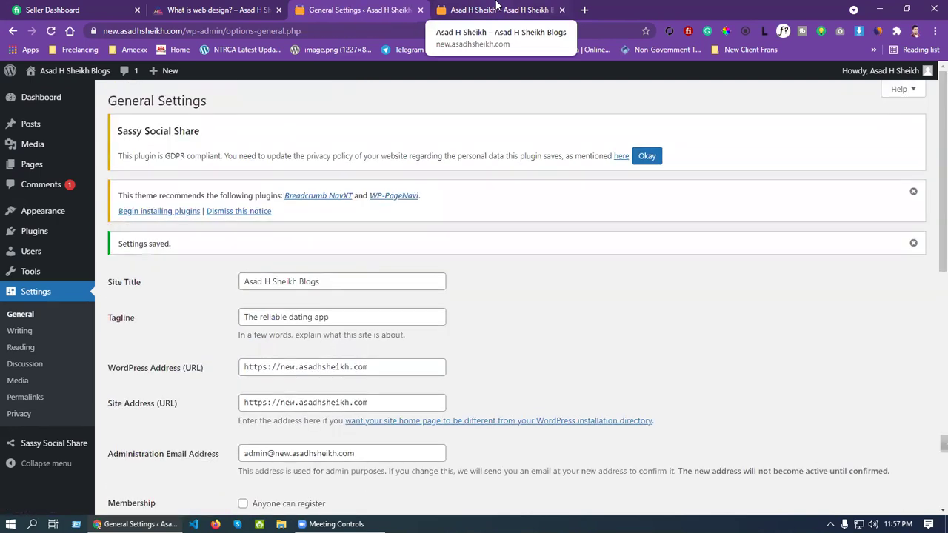
Step: Reload the blog's author page and check the date format shown on the posts
left_click(496, 8)
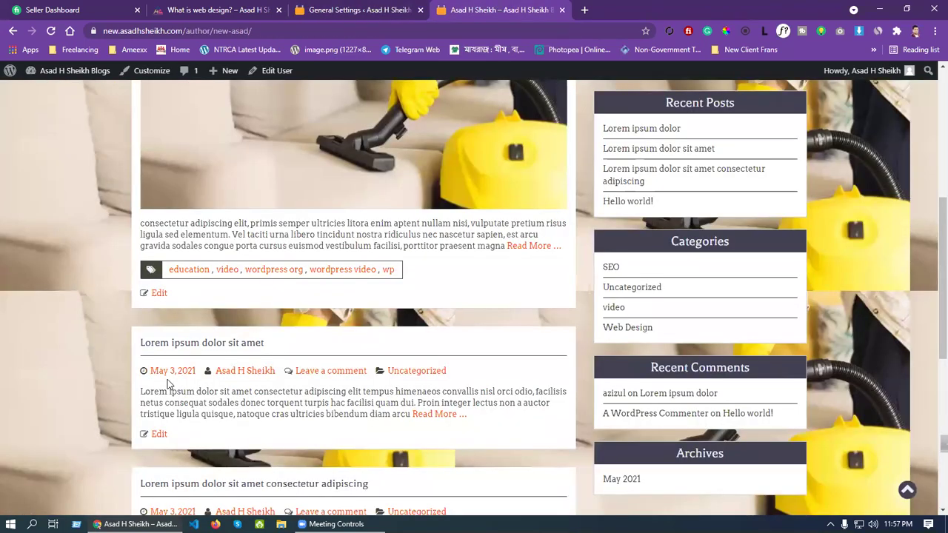
right_click(60, 315)
left_click(67, 352)
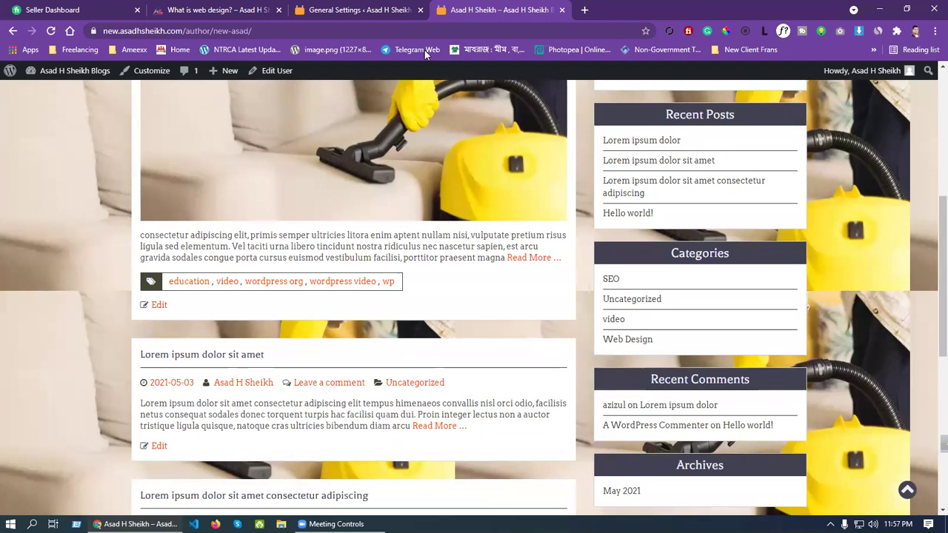
Step: Compare the Time Format options in General Settings with the posts on the author page, checking whether a time is displayed
left_click(381, 7)
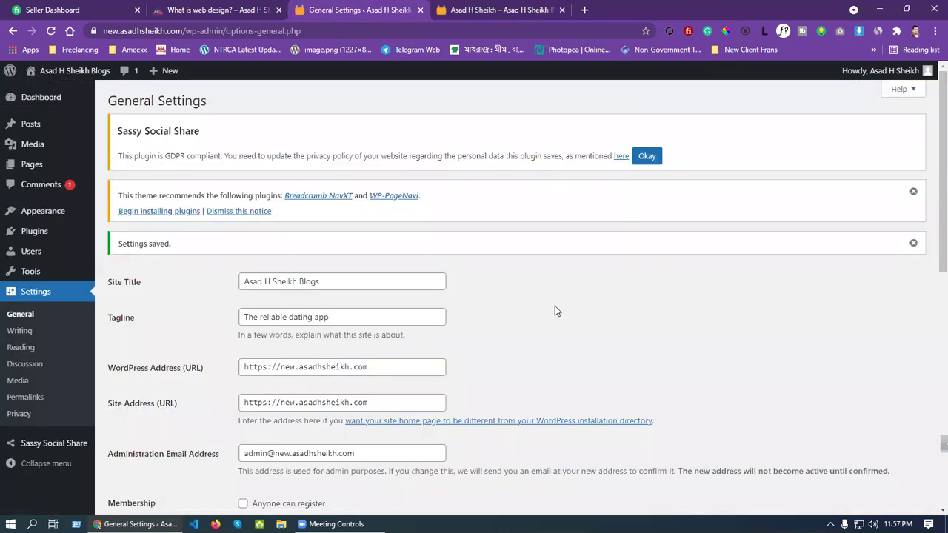
scroll(557, 311, "down", 1)
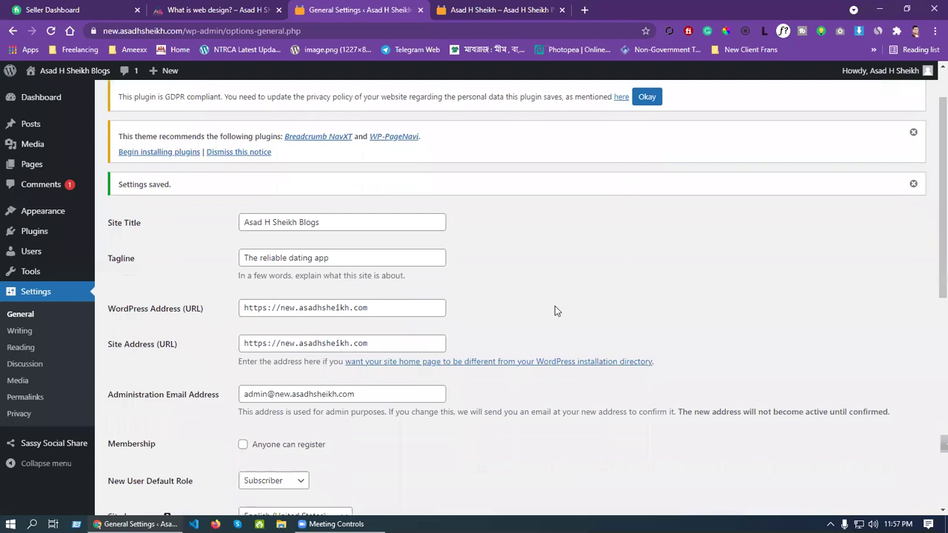
scroll(516, 312, "down", 6)
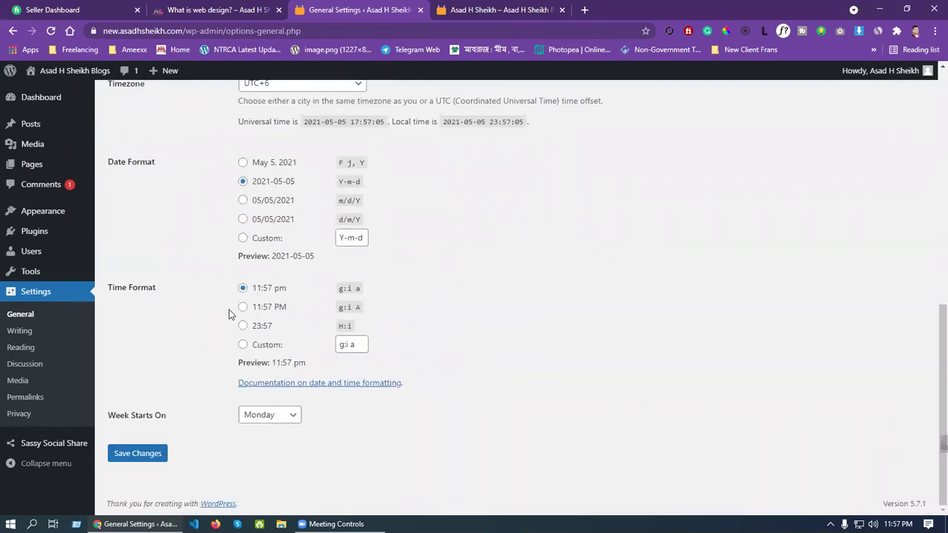
left_click(510, 9)
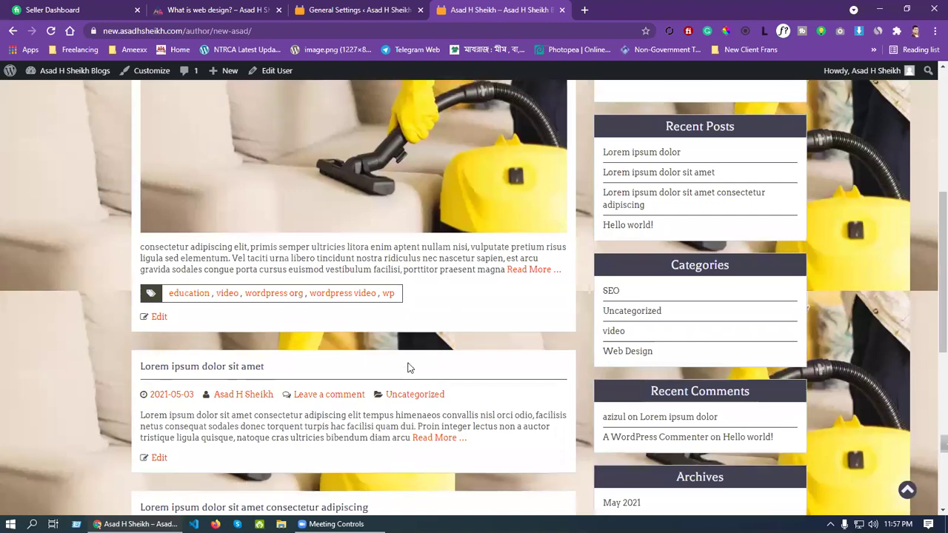
scroll(408, 368, "up", 5)
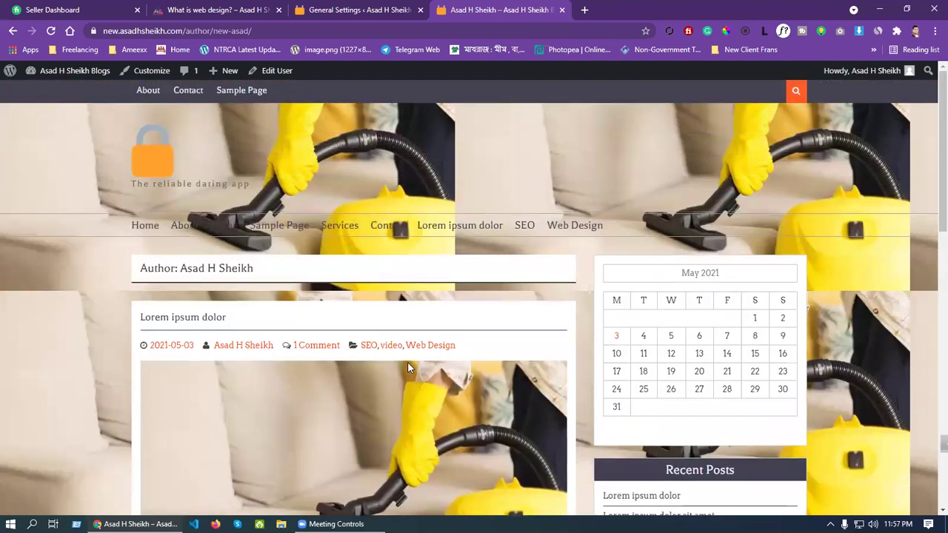
left_click(364, 9)
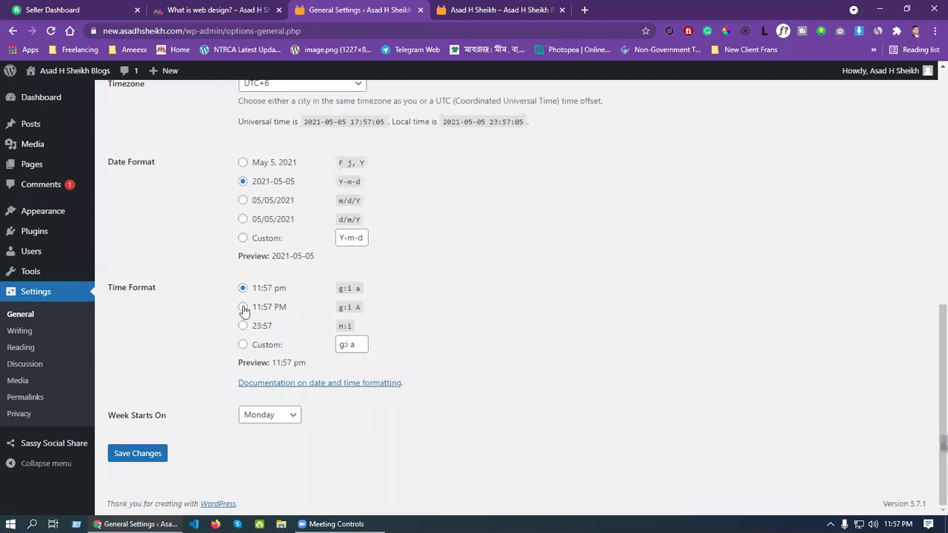
left_click(489, 10)
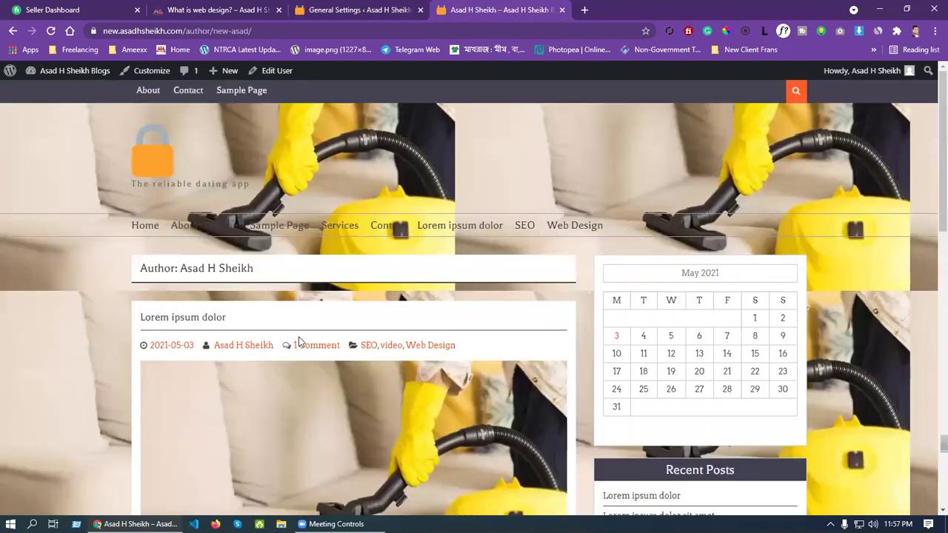
scroll(341, 354, "down", 5)
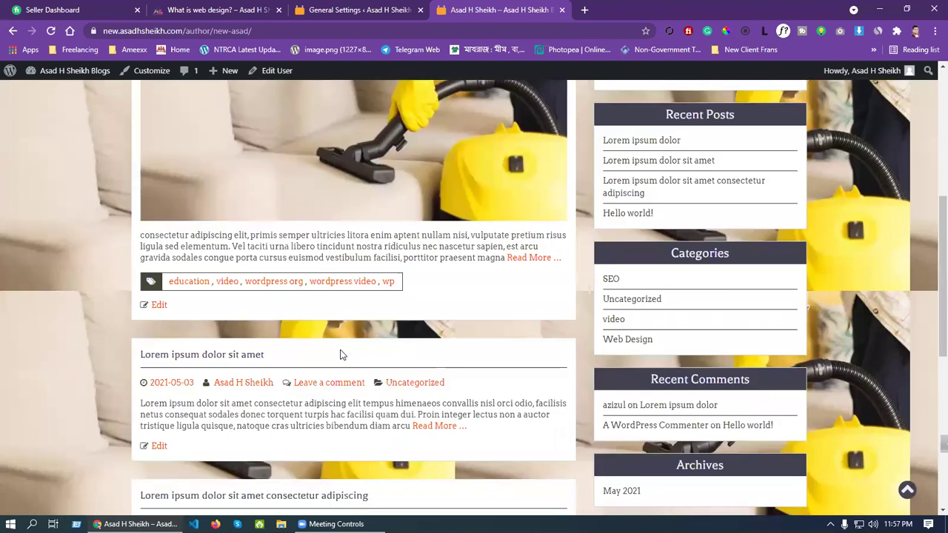
scroll(341, 354, "down", 3)
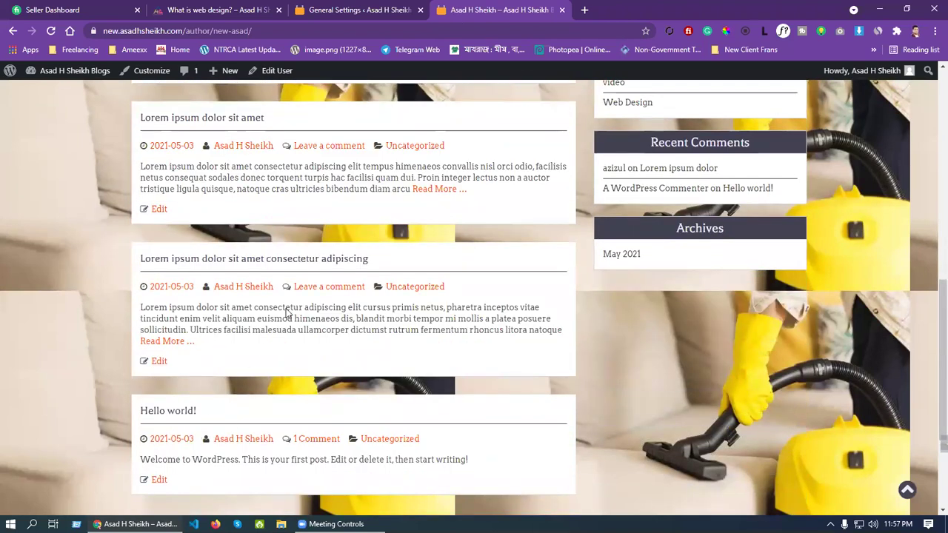
Step: Try the g:i A and H:i time formats in General Settings, ending with g:i a selected
left_click(400, 9)
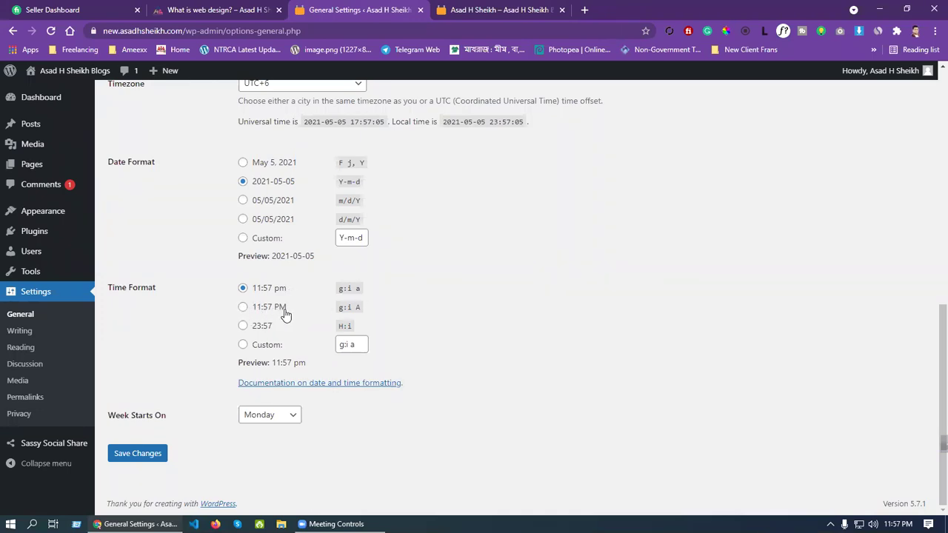
left_click(242, 308)
left_click(243, 327)
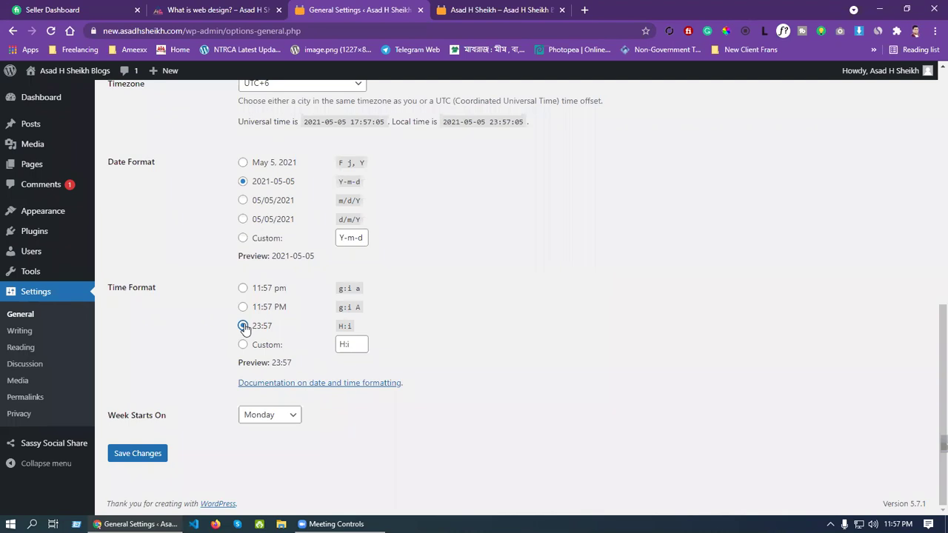
left_click(243, 307)
left_click(243, 290)
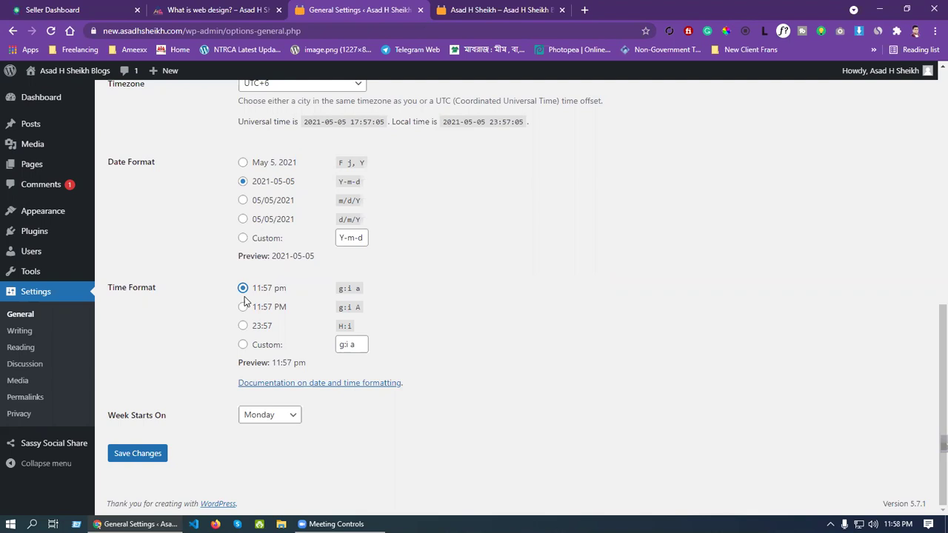
Step: Set the Time Format to g:i A in General Settings and save the changes
left_click(244, 307)
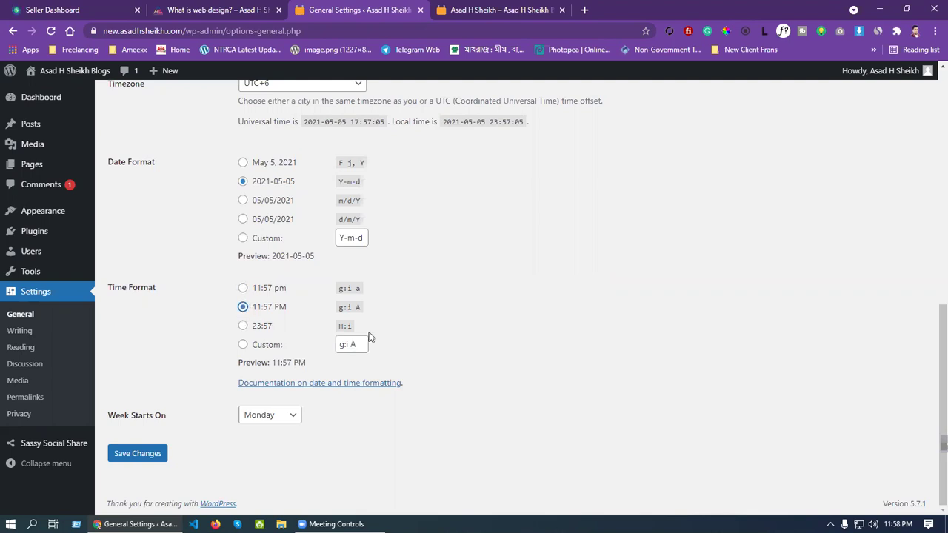
left_click(163, 454)
Step: Set Week Starts On to Sunday in General Settings and save the changes
scroll(522, 405, "down", 10)
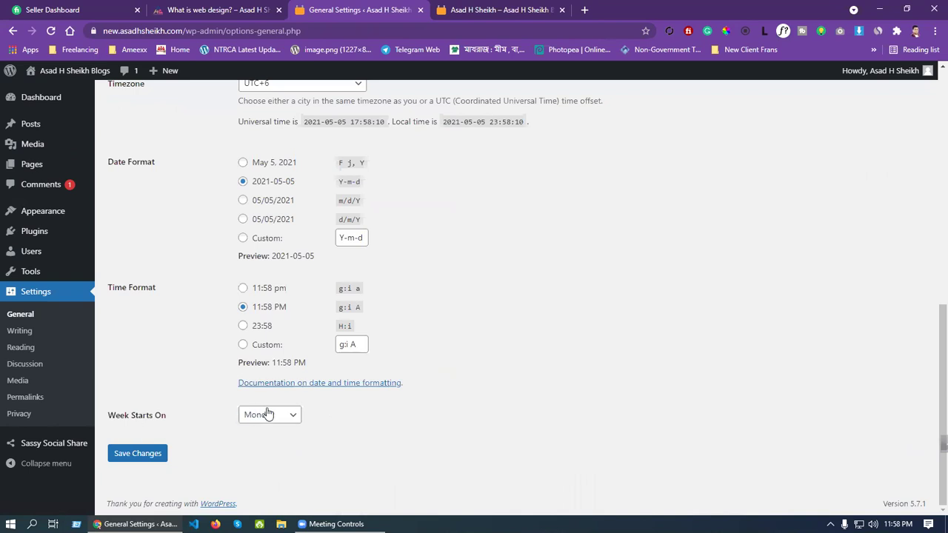
left_click(289, 414)
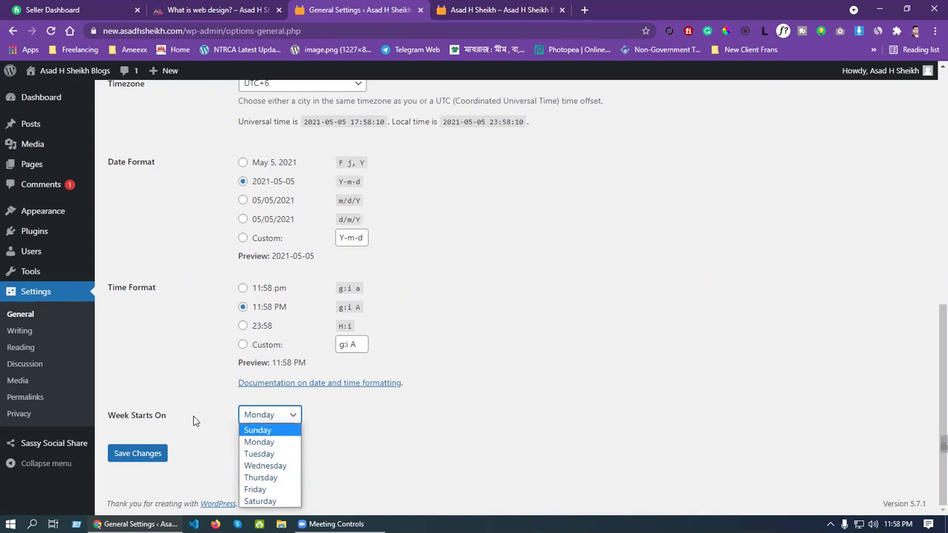
left_click(265, 440)
left_click(269, 419)
left_click(274, 432)
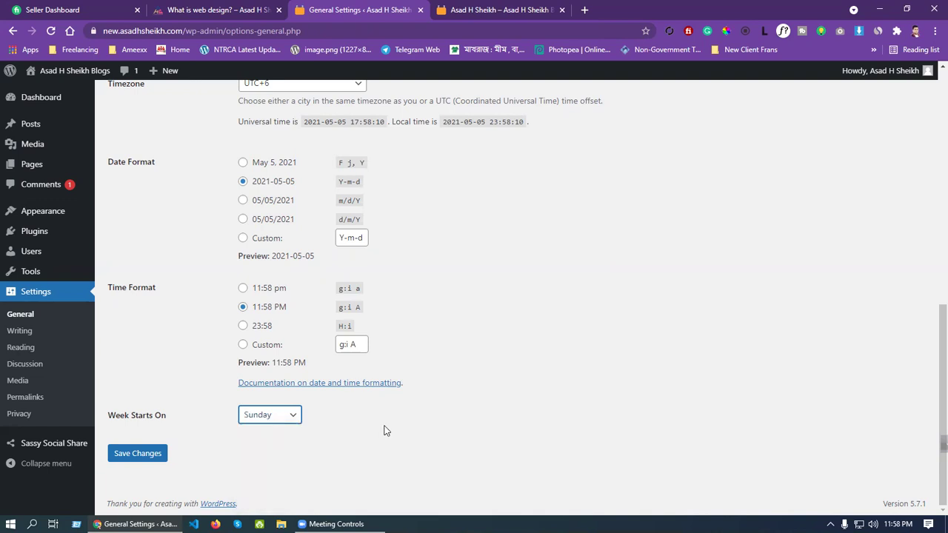
left_click(290, 412)
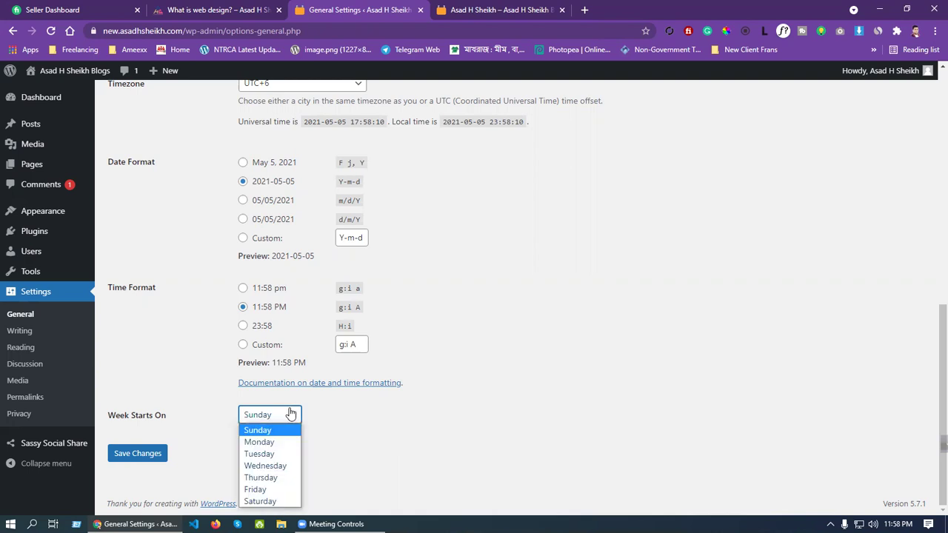
left_click(262, 433)
left_click(152, 455)
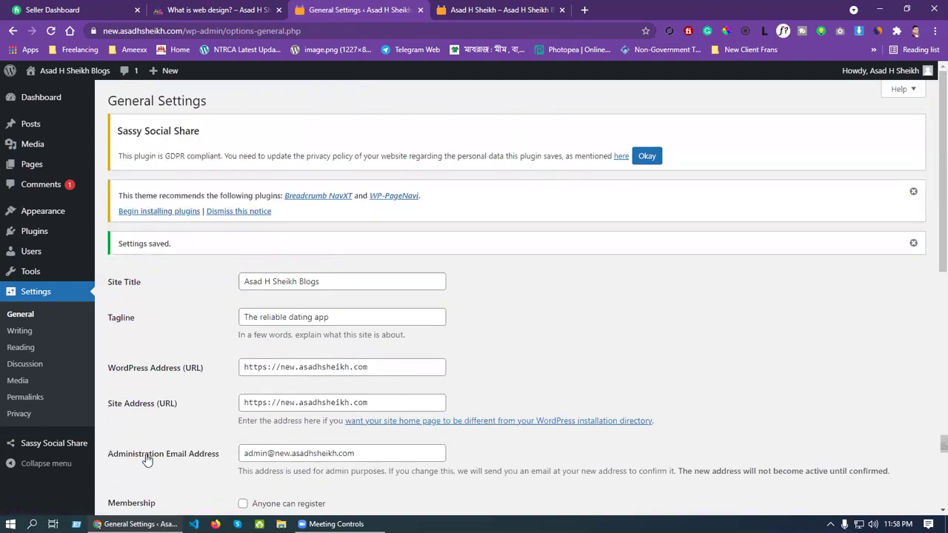
Step: Open the Writing Settings and review the available Default Post Category options without changing the selection
left_click(24, 334)
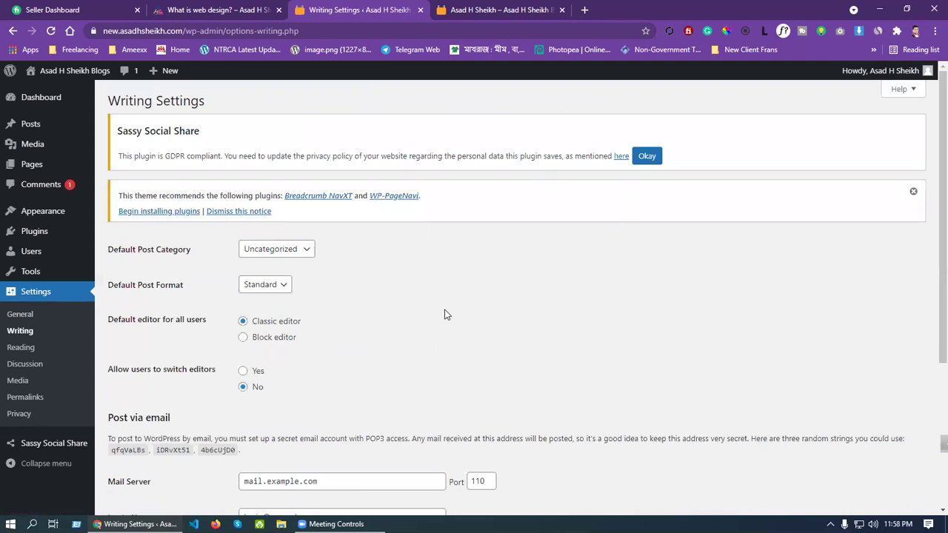
left_click_drag(201, 258, 136, 265)
left_click(374, 269)
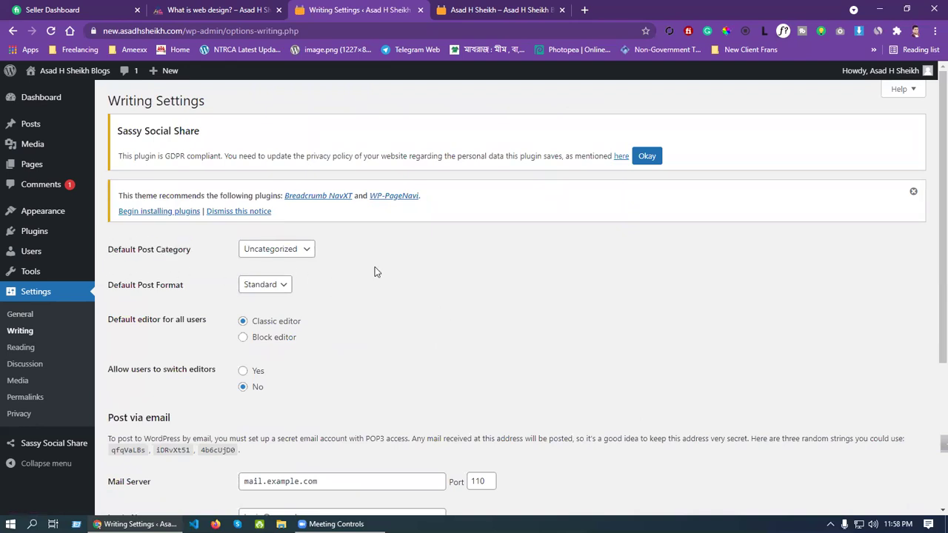
left_click(290, 251)
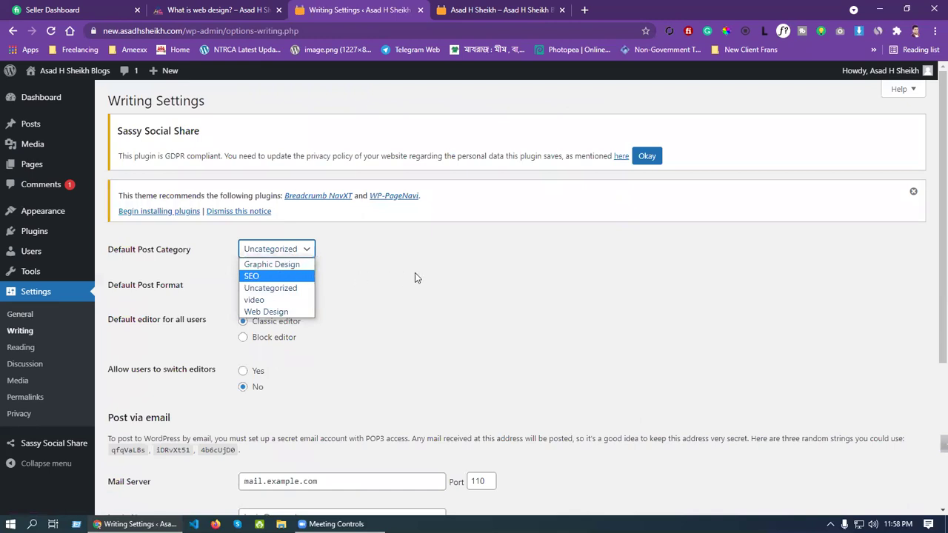
left_click(438, 275)
left_click(302, 252)
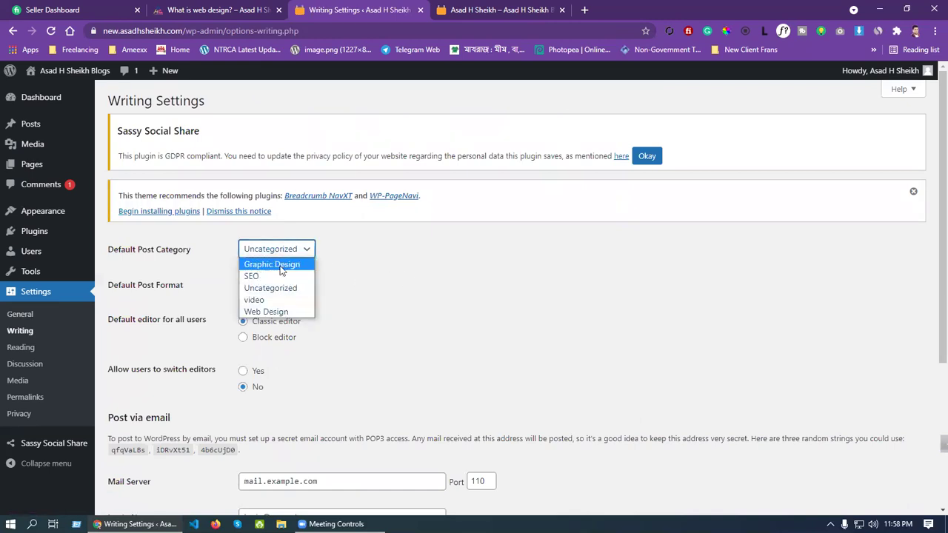
left_click(451, 257)
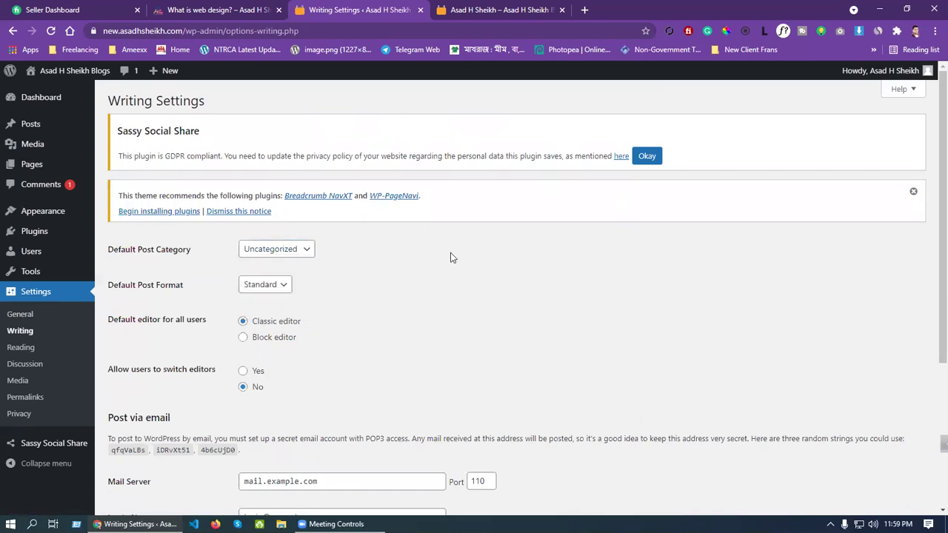
Step: Review the Default Post Format options in Writing Settings and choose Standard
left_click(281, 289)
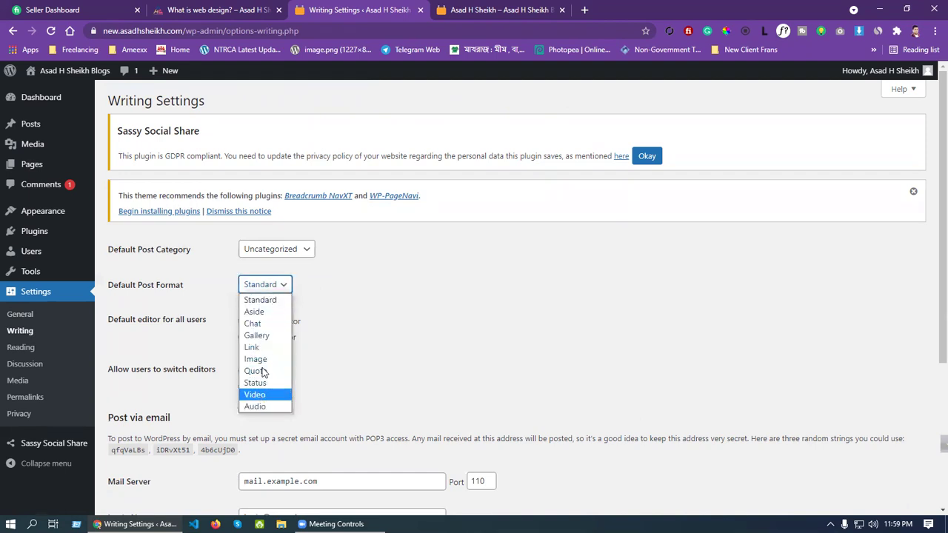
left_click(411, 295)
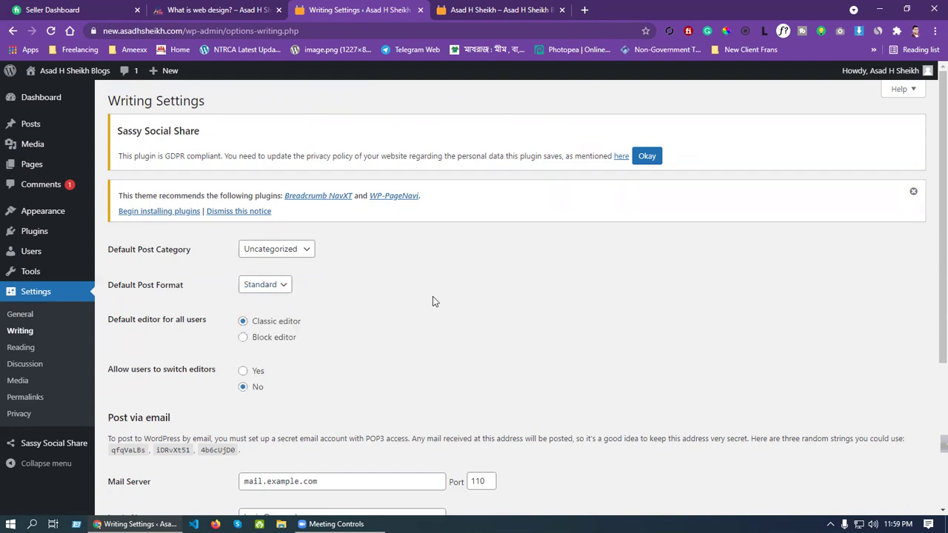
left_click(273, 287)
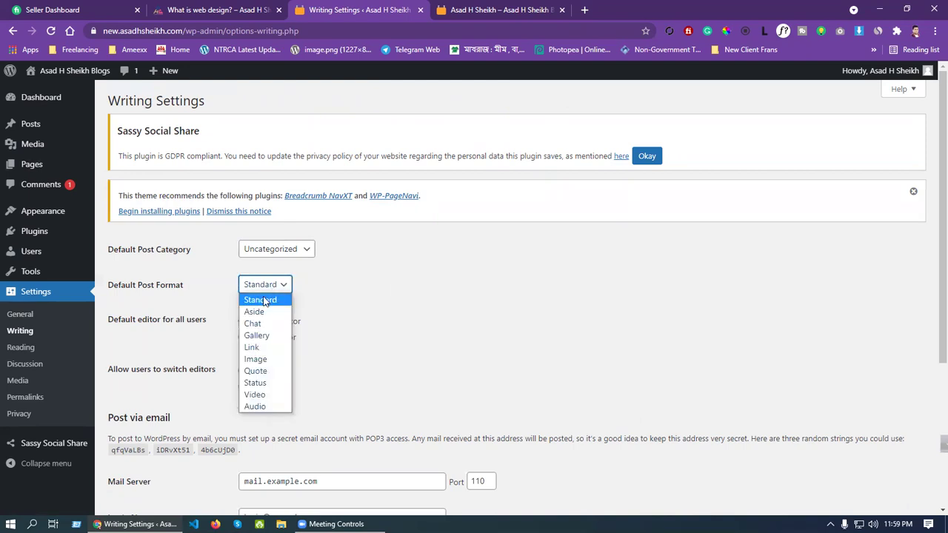
left_click(264, 300)
Step: Examine the default editor, editor switching and Post via email options in Writing Settings
scroll(140, 277, "down", 1)
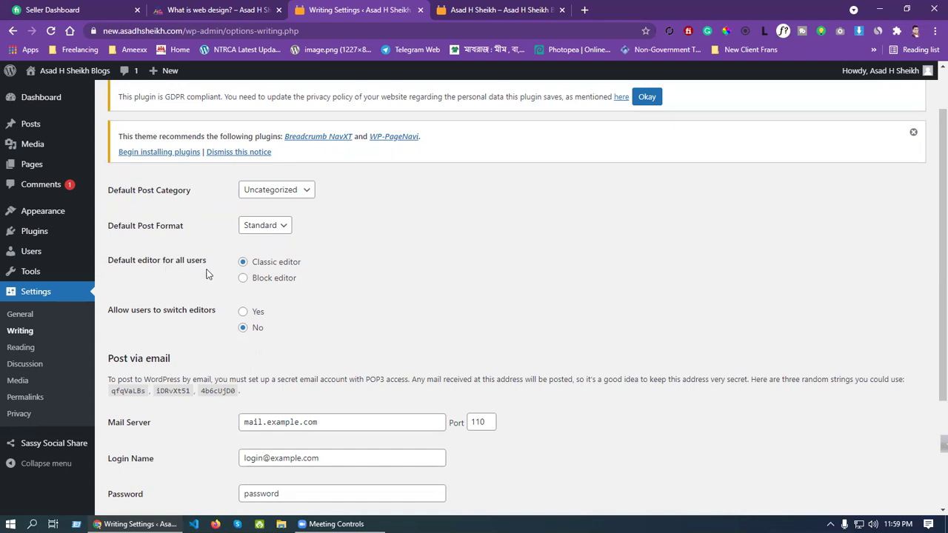
left_click_drag(301, 262, 250, 262)
left_click(355, 288)
scroll(349, 328, "down", 2)
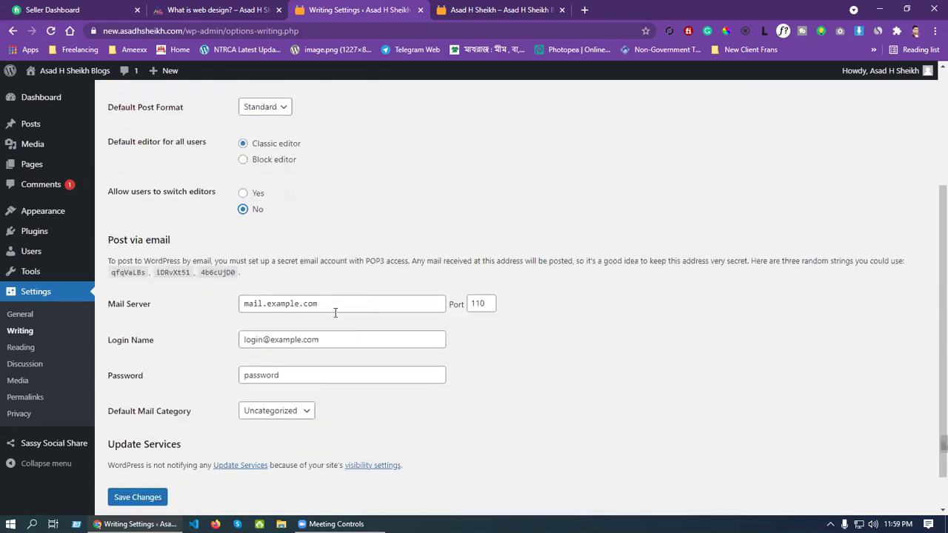
left_click_drag(191, 300, 166, 338)
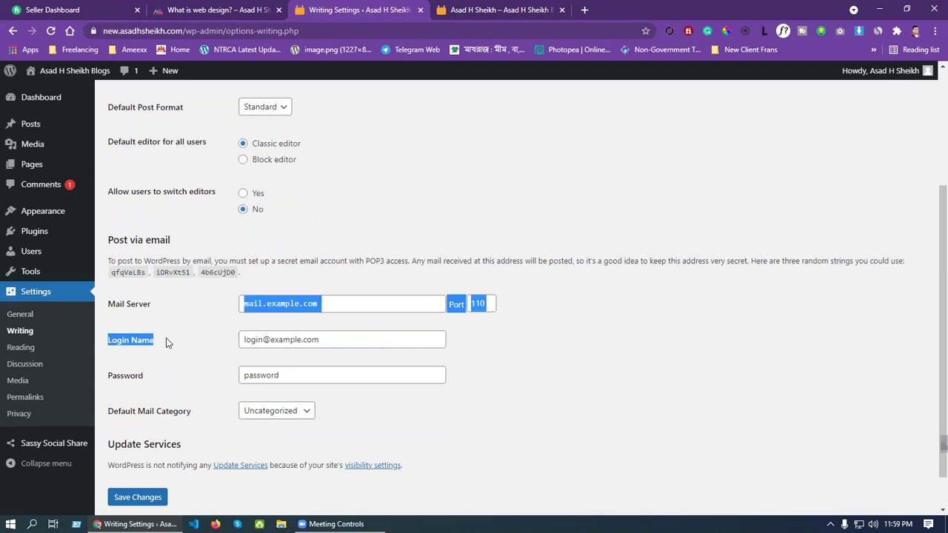
left_click(162, 370)
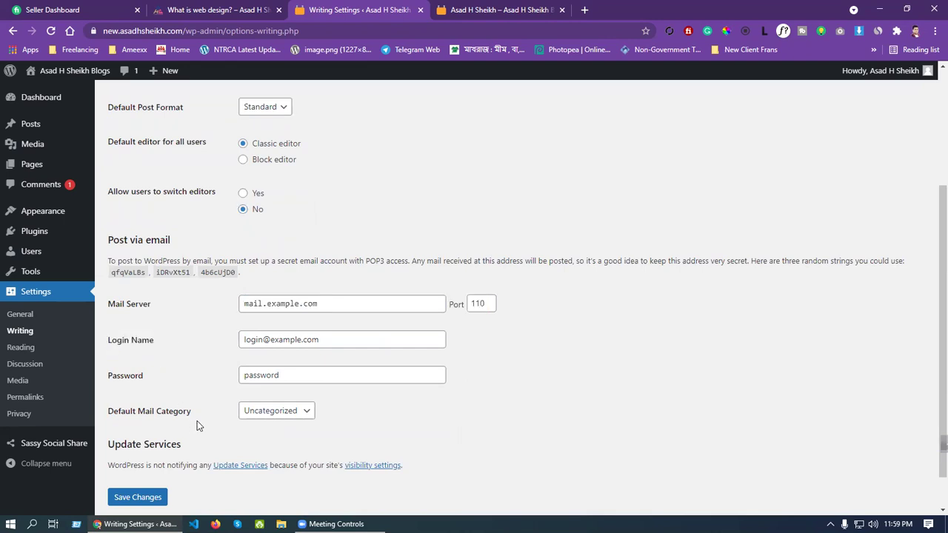
scroll(188, 393, "up", 3)
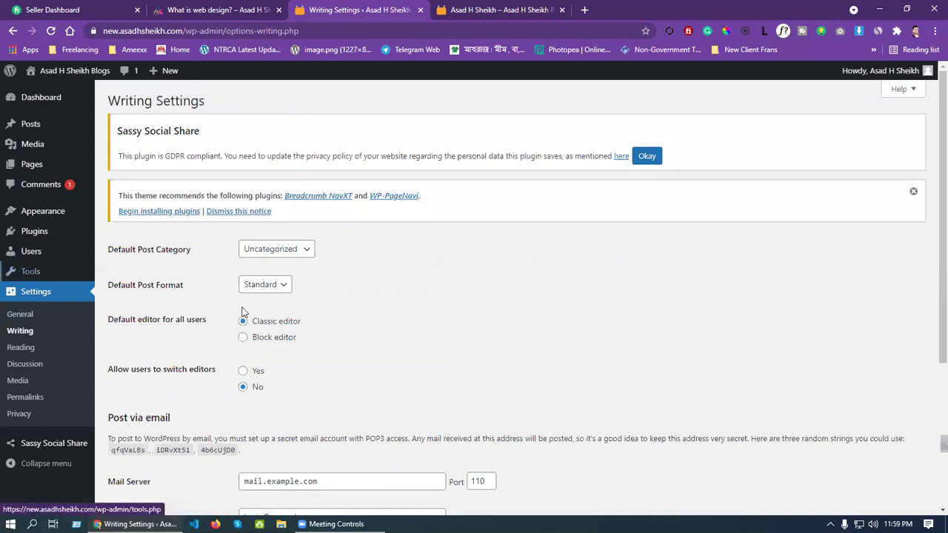
left_click_drag(382, 254, 244, 405)
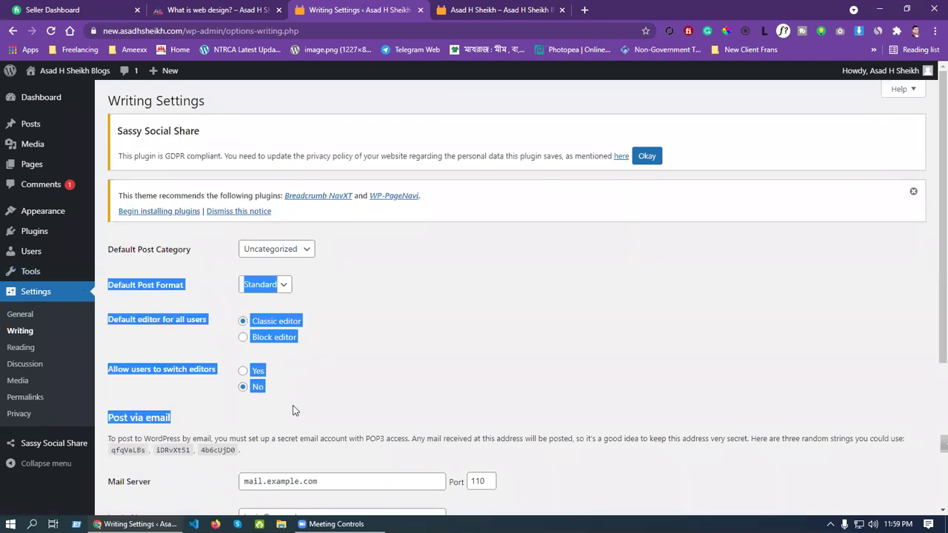
left_click(266, 302)
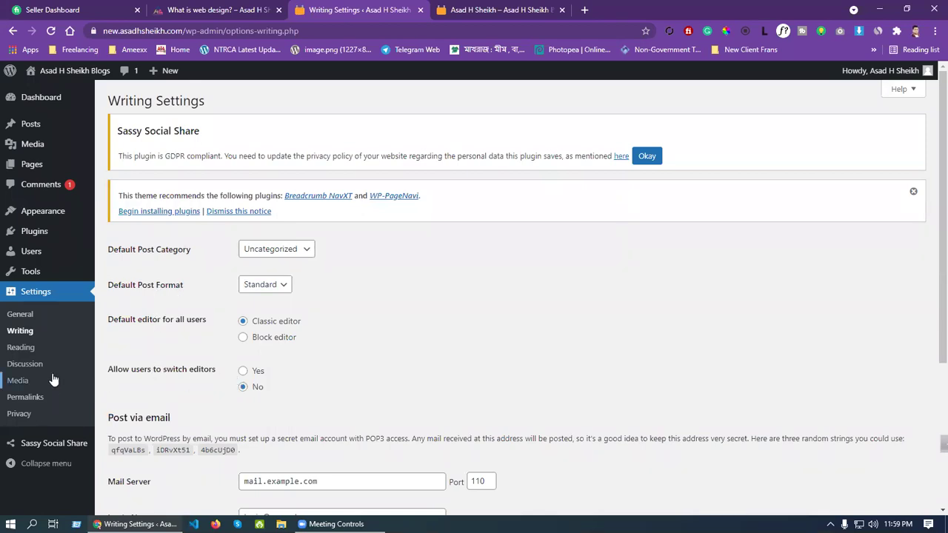
Step: Open the Reading Settings, and go to the home page of the blog in its already open browser tab
left_click(30, 347)
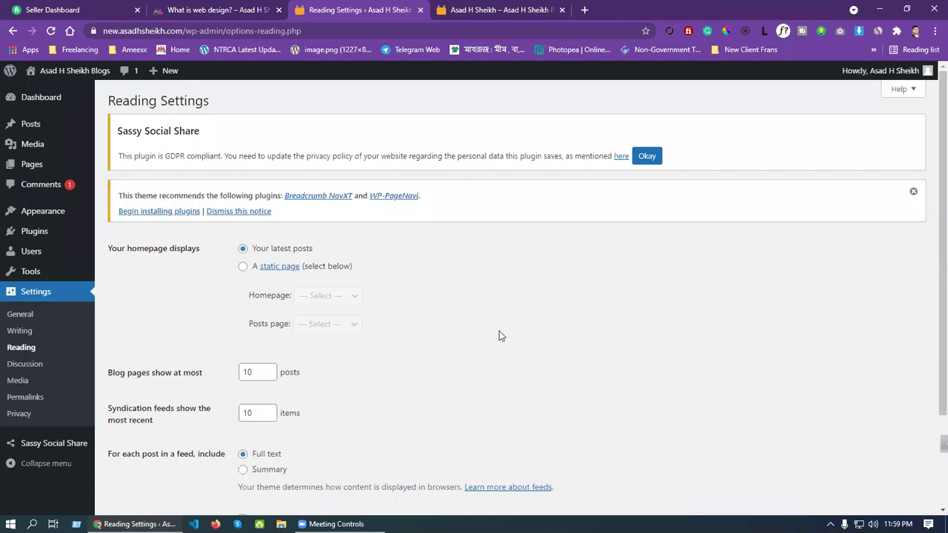
left_click(495, 9)
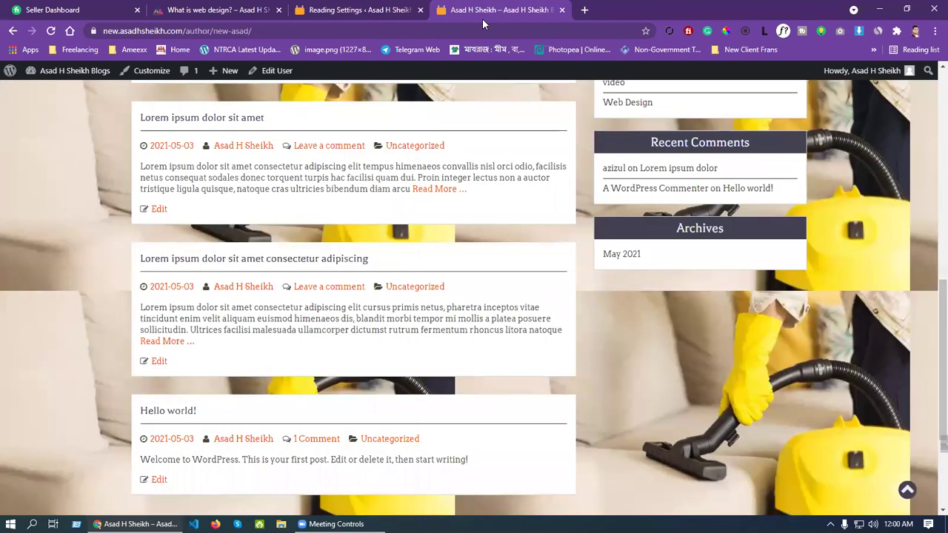
scroll(460, 210, "up", 15)
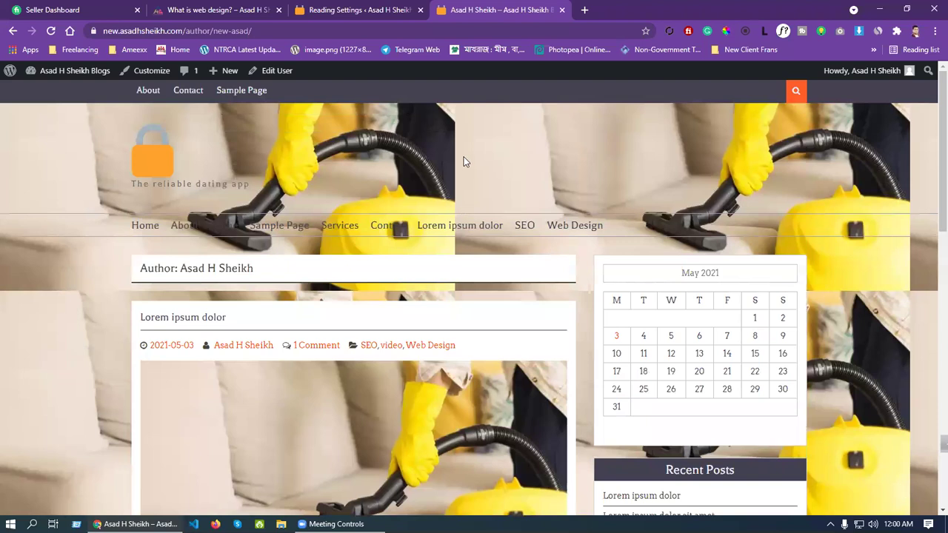
right_click(474, 159)
left_click(159, 161)
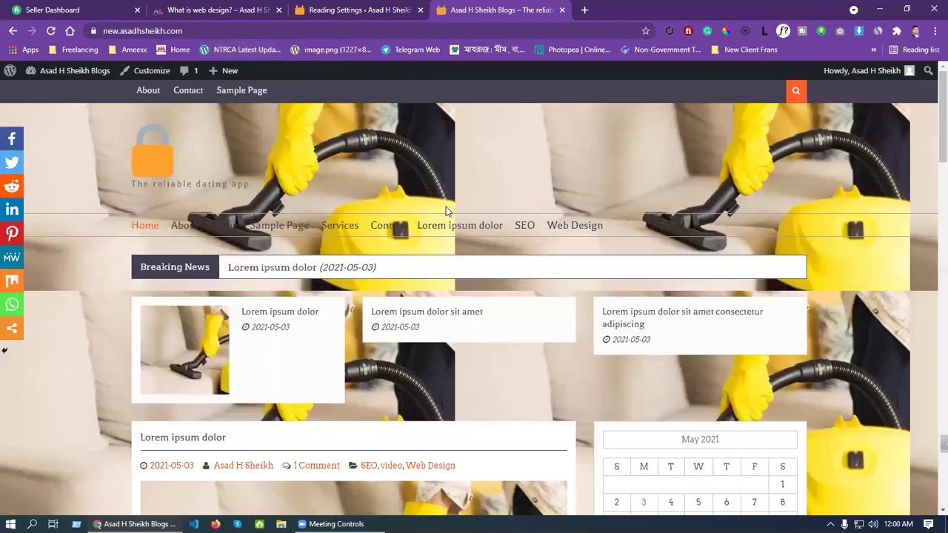
Step: Examine the list of latest posts displayed on the blog's home page
scroll(446, 211, "down", 10)
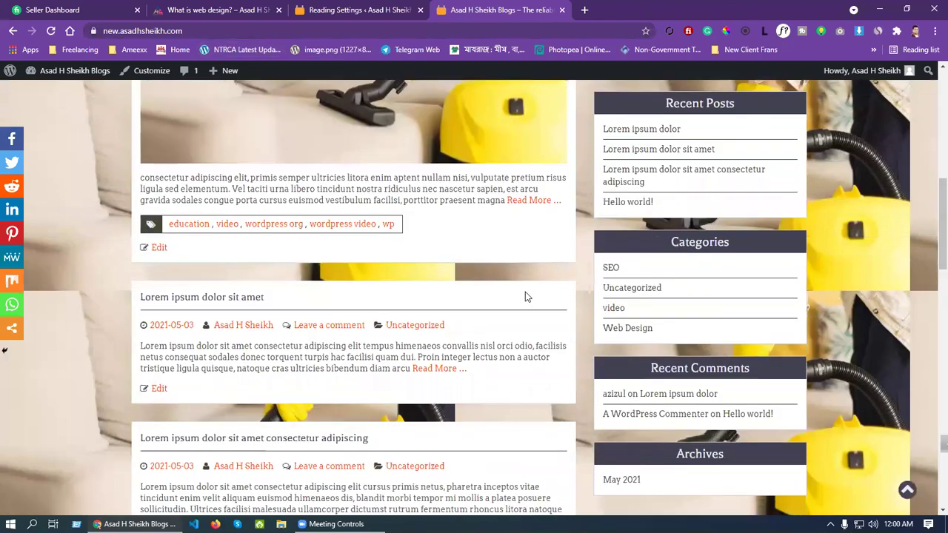
scroll(367, 328, "down", 10)
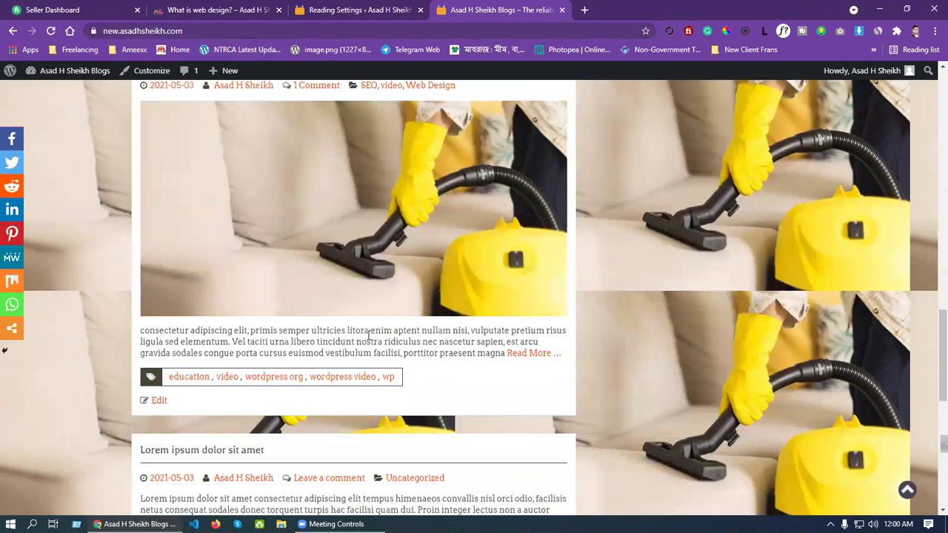
scroll(367, 334, "down", 7)
scroll(368, 333, "up", 8)
scroll(367, 334, "down", 4)
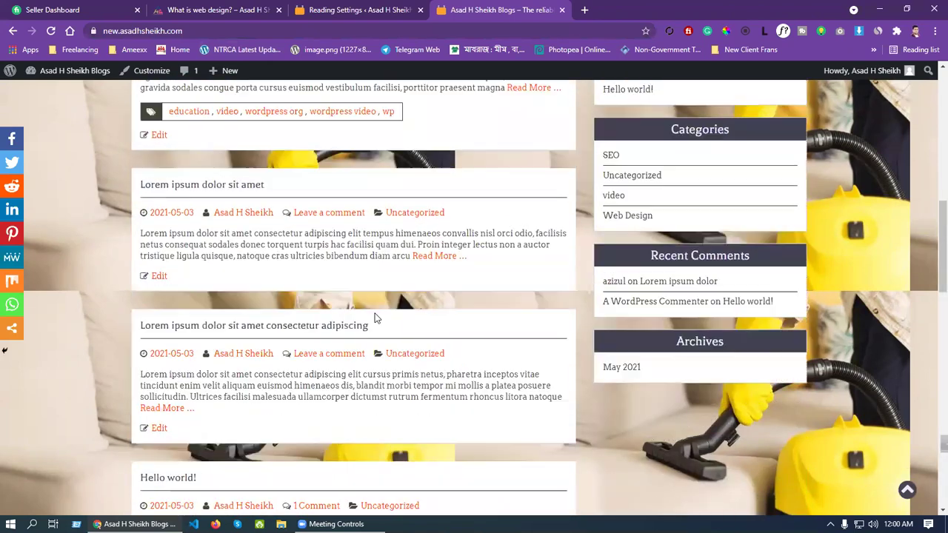
scroll(375, 317, "up", 3)
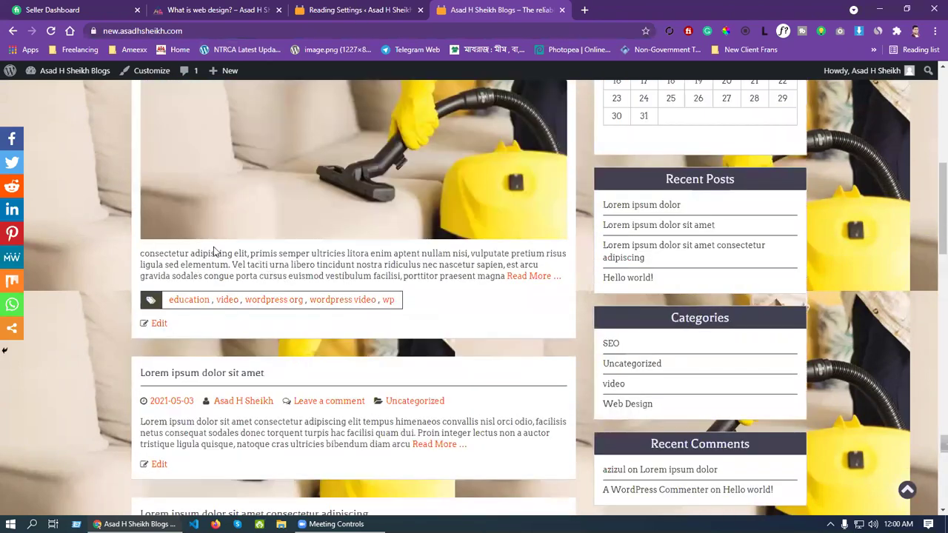